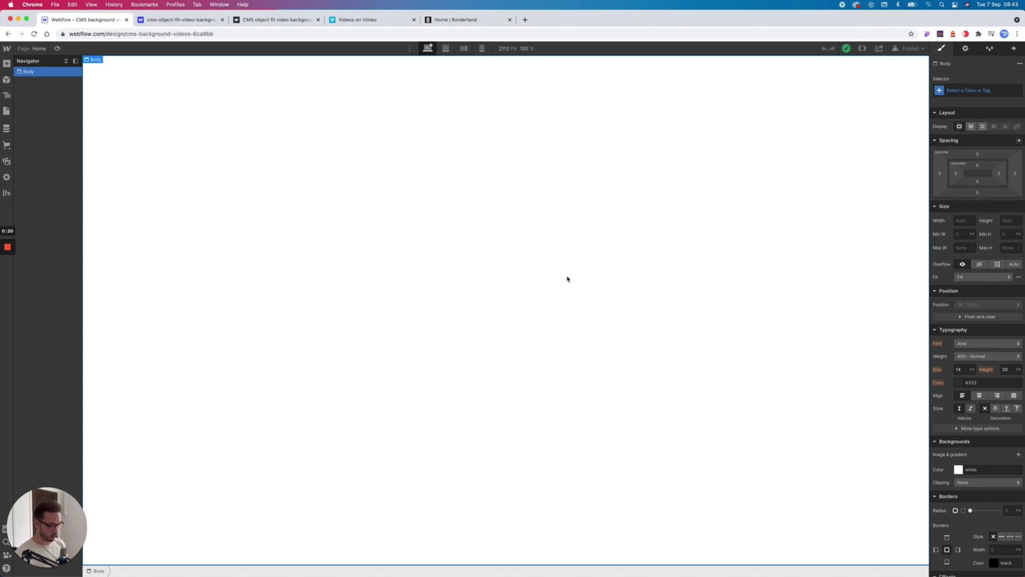
# Step: Insert a Background Video element via Quick Find and close its settings popup
pyautogui.press('super+e')
pyautogui.write('back')
pyautogui.press('Return')
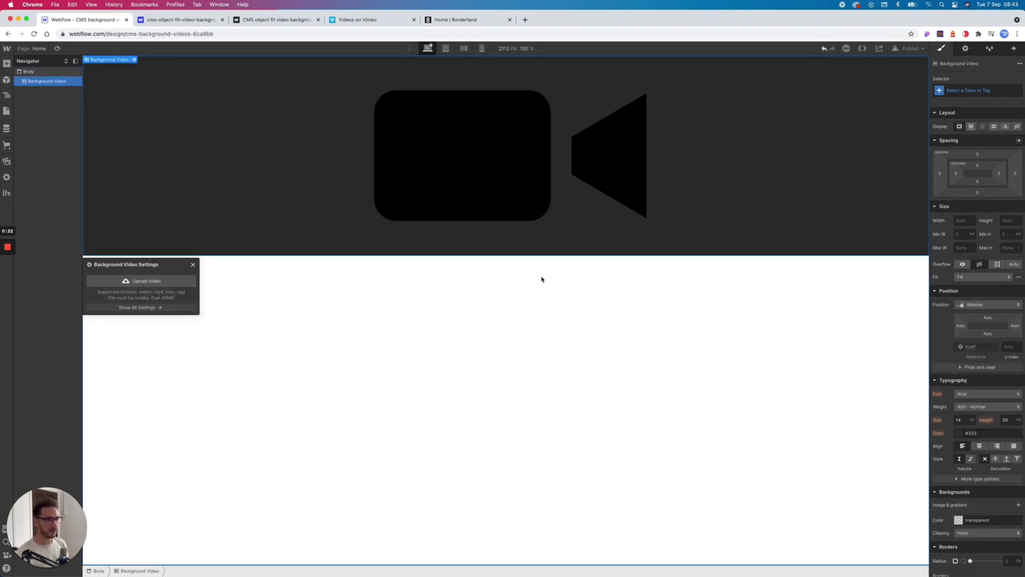
pyautogui.click(193, 264)
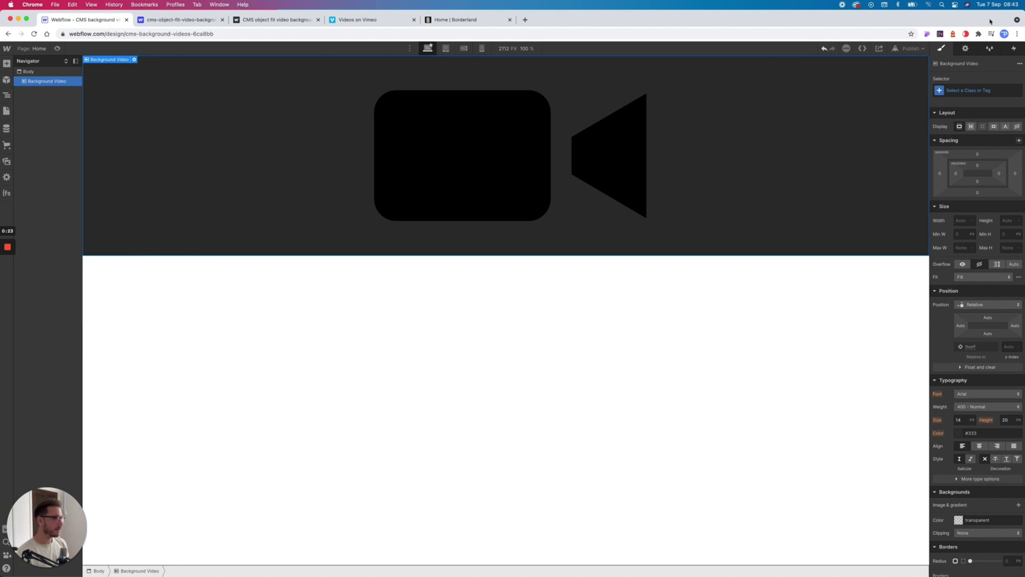
# Step: Abandon adding a class and delete the trial background video
pyautogui.click(960, 88)
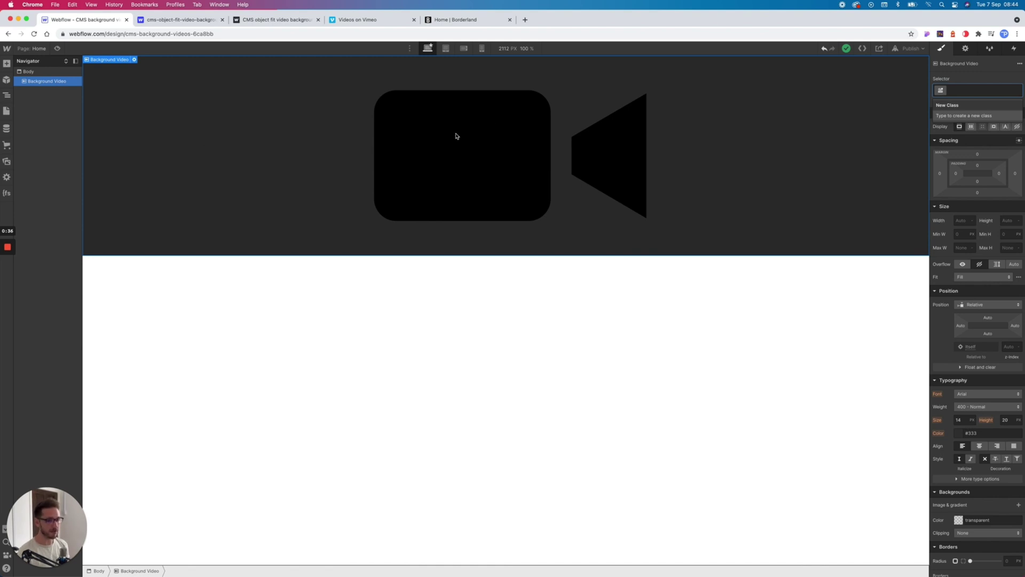
pyautogui.press('Escape')
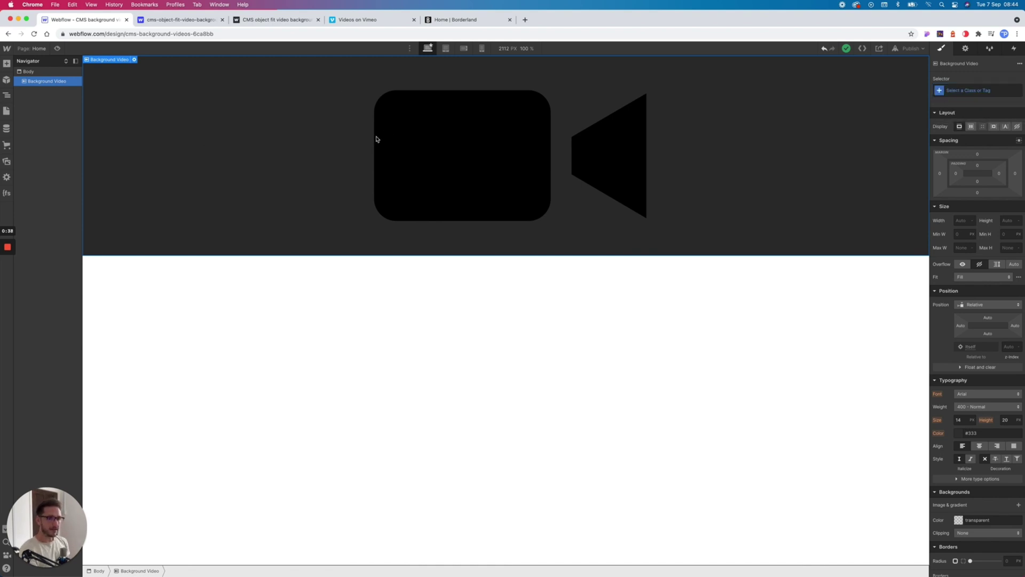
pyautogui.press('Delete')
# Step: Start a new collection named Videos with a plain-text Category field
pyautogui.click(7, 128)
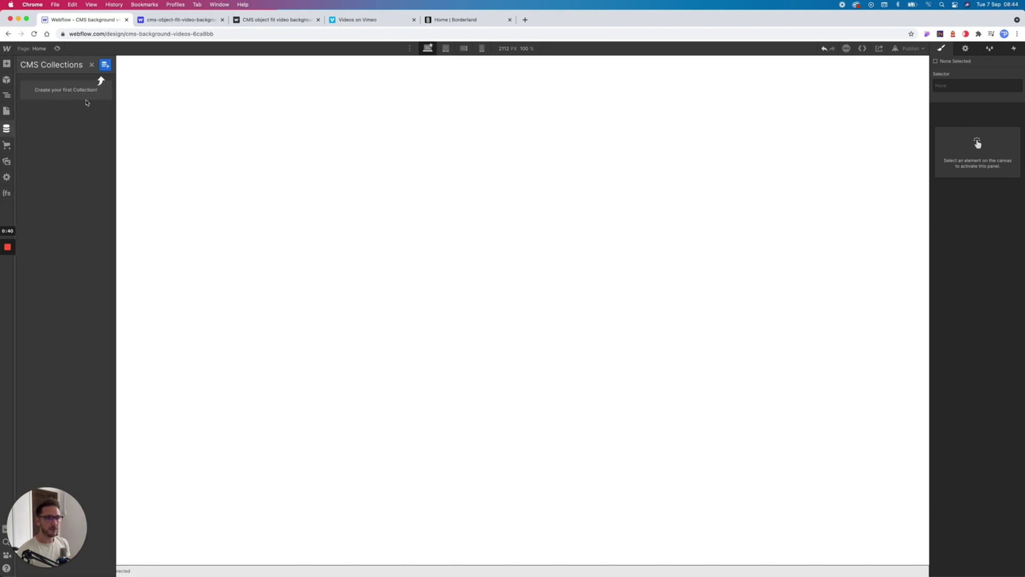
pyautogui.click(105, 65)
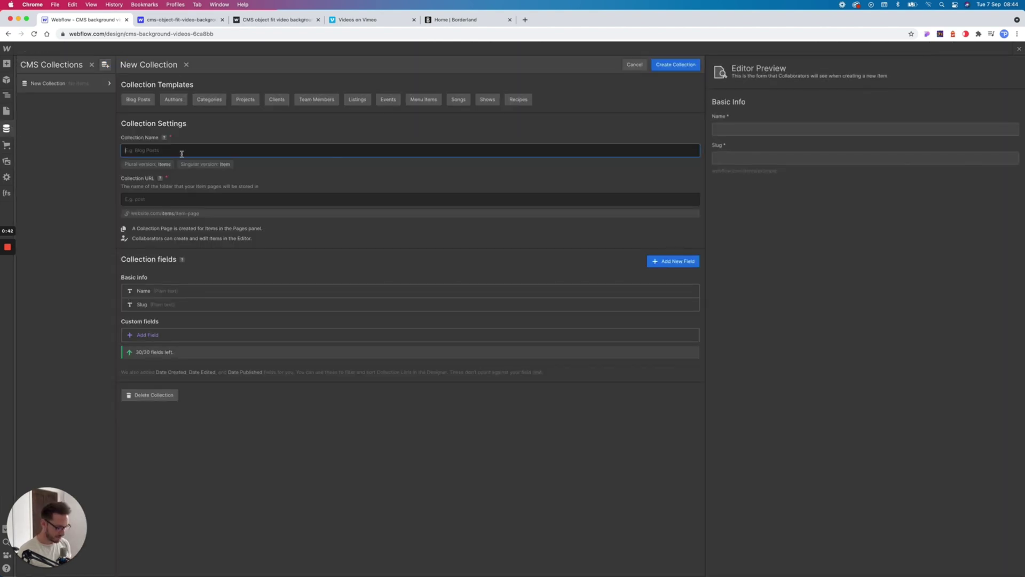
pyautogui.write('Videos')
pyautogui.press('Tab')
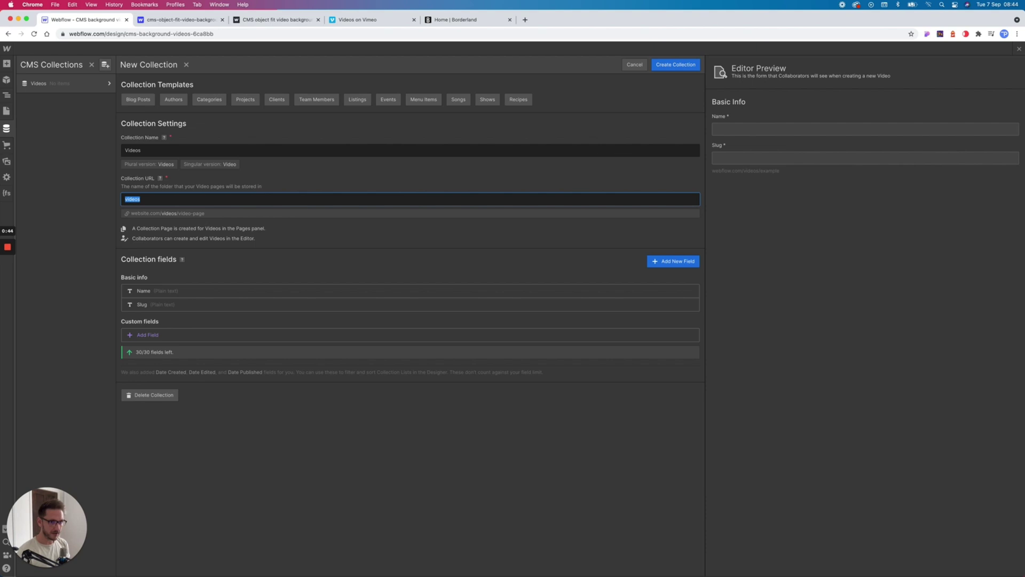
pyautogui.click(161, 335)
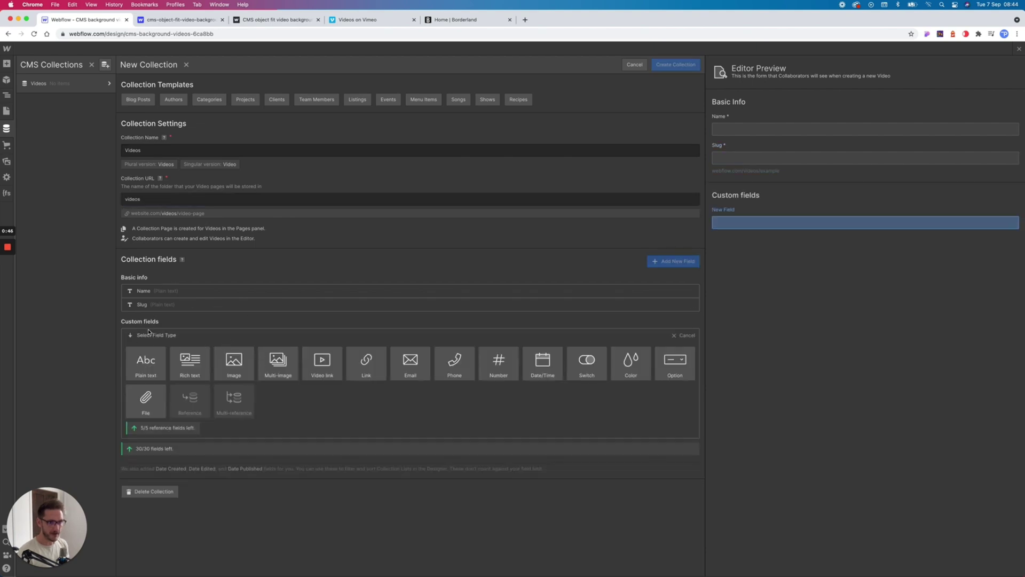
pyautogui.click(146, 364)
pyautogui.write('Cat')
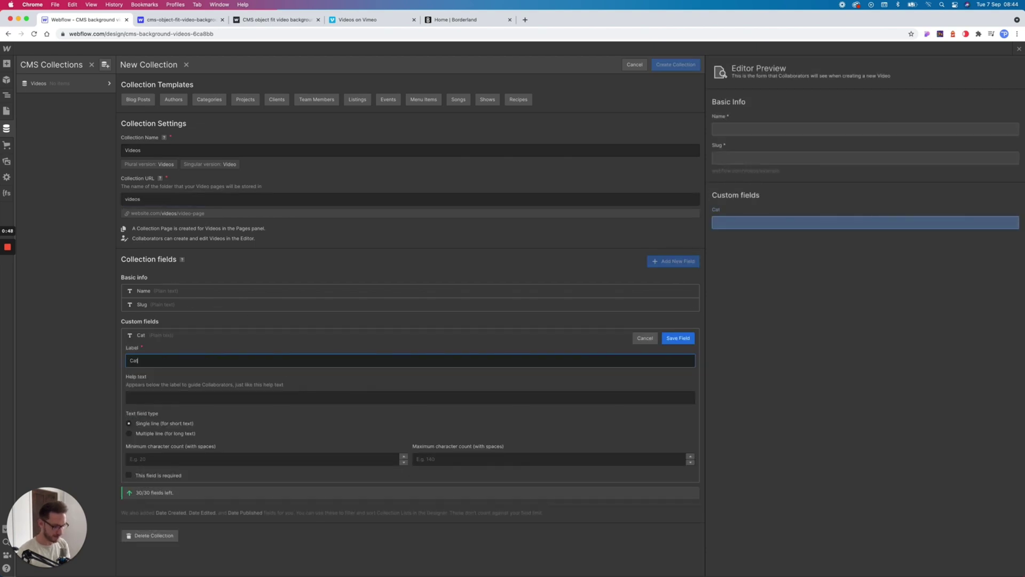
pyautogui.write('egory')
pyautogui.press('Return')
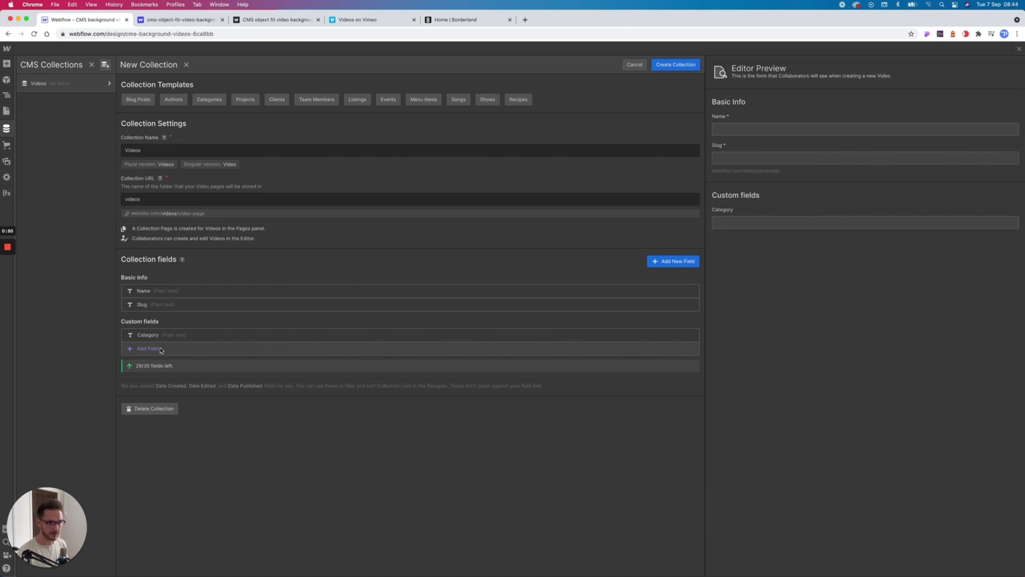
# Step: Add a plain-text Vimeo slug field, create the collection, and begin a new Video item
pyautogui.click(170, 349)
pyautogui.moveTo(142, 378)
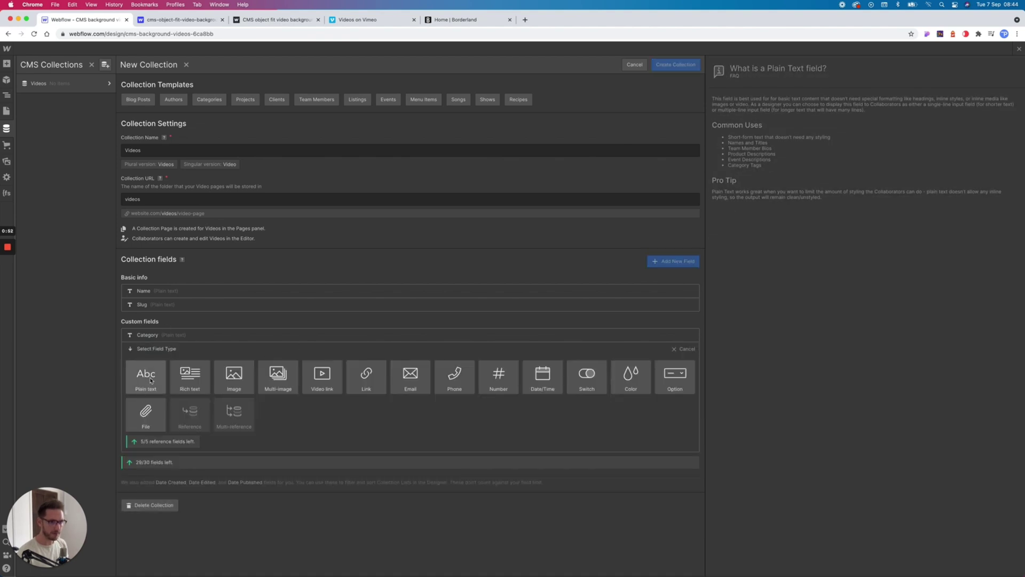
pyautogui.click(143, 381)
pyautogui.write('V')
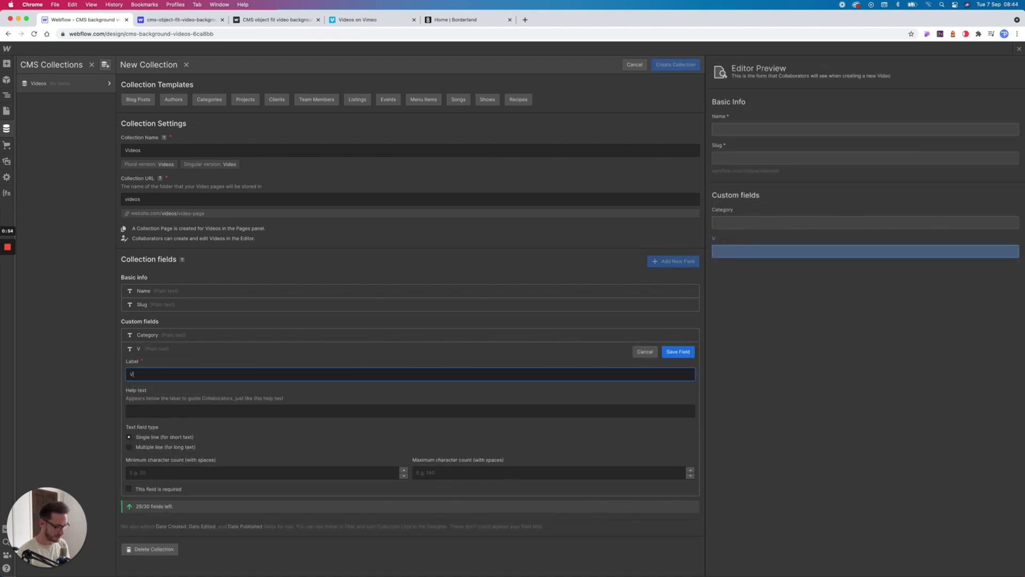
pyautogui.write('imeo slug')
pyautogui.press('Return')
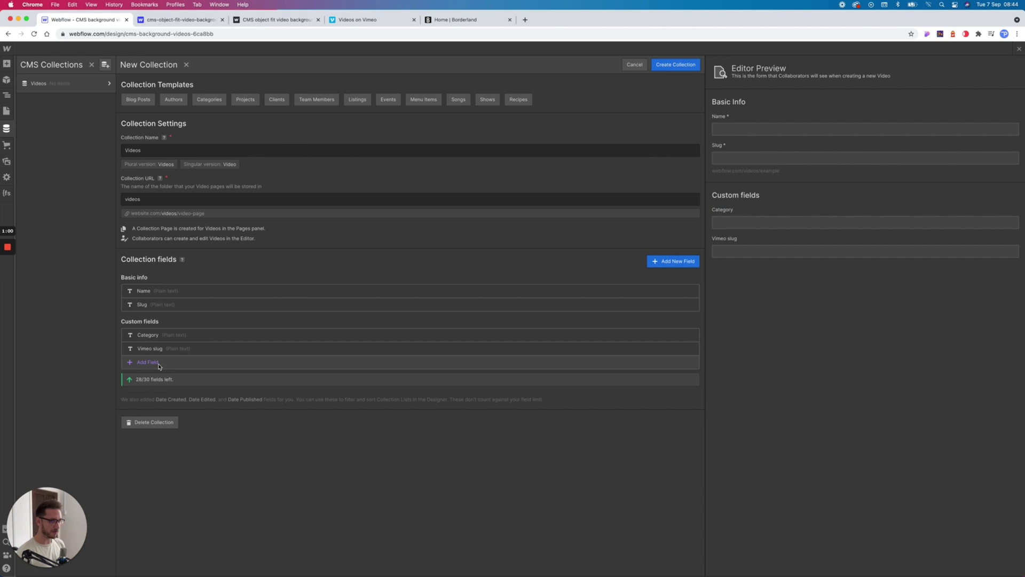
pyautogui.click(676, 65)
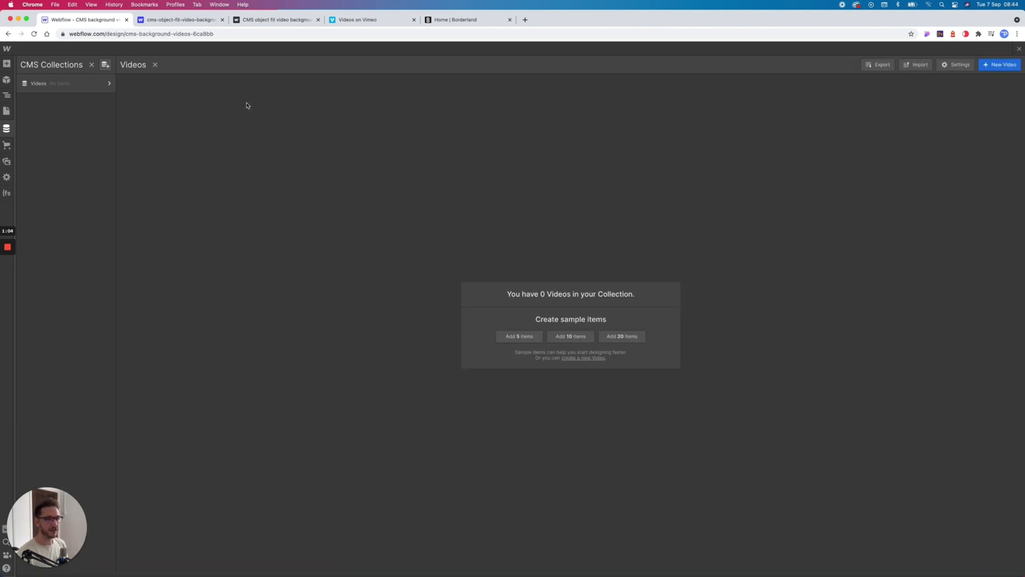
pyautogui.click(995, 64)
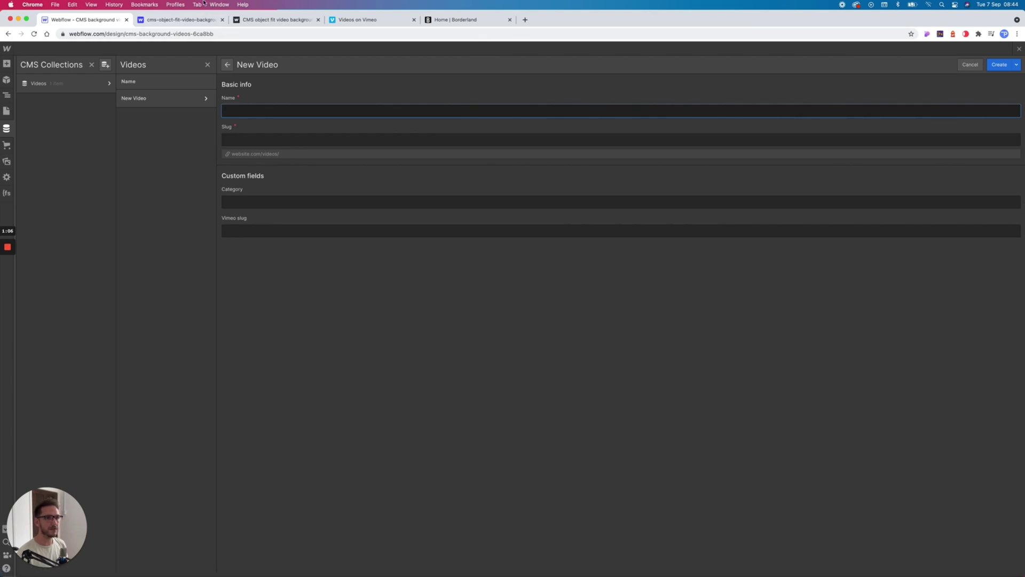
# Step: Switch to the cms-object-fit-video-background showcase page and look over its description
pyautogui.click(177, 19)
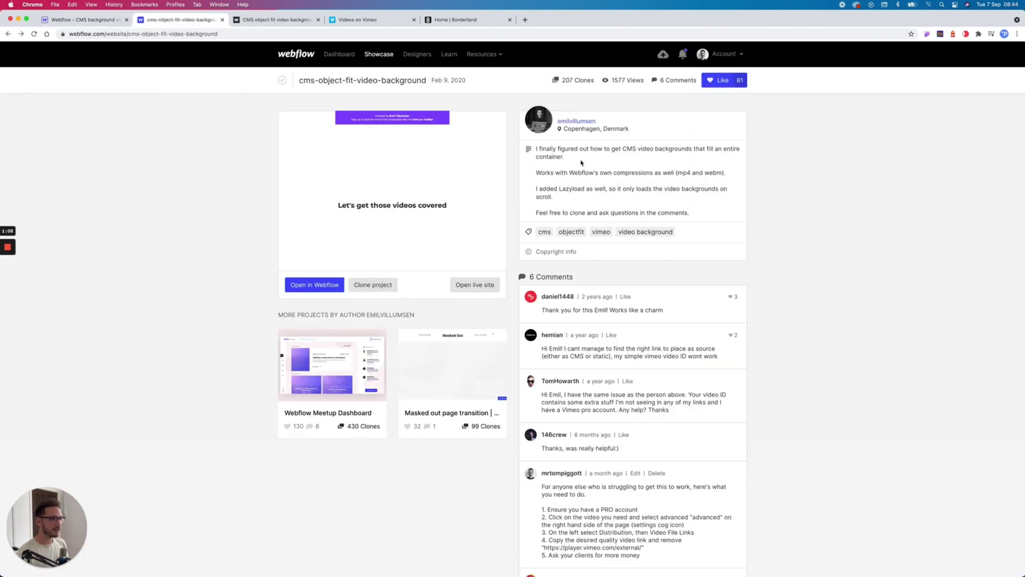
pyautogui.moveTo(555, 120); pyautogui.dragTo(597, 122)
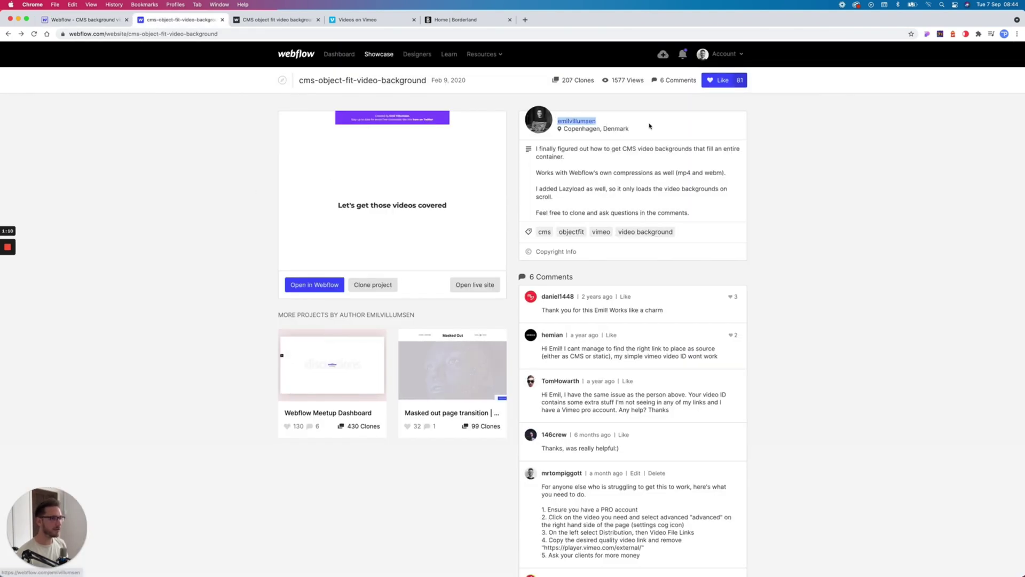
pyautogui.click(760, 182)
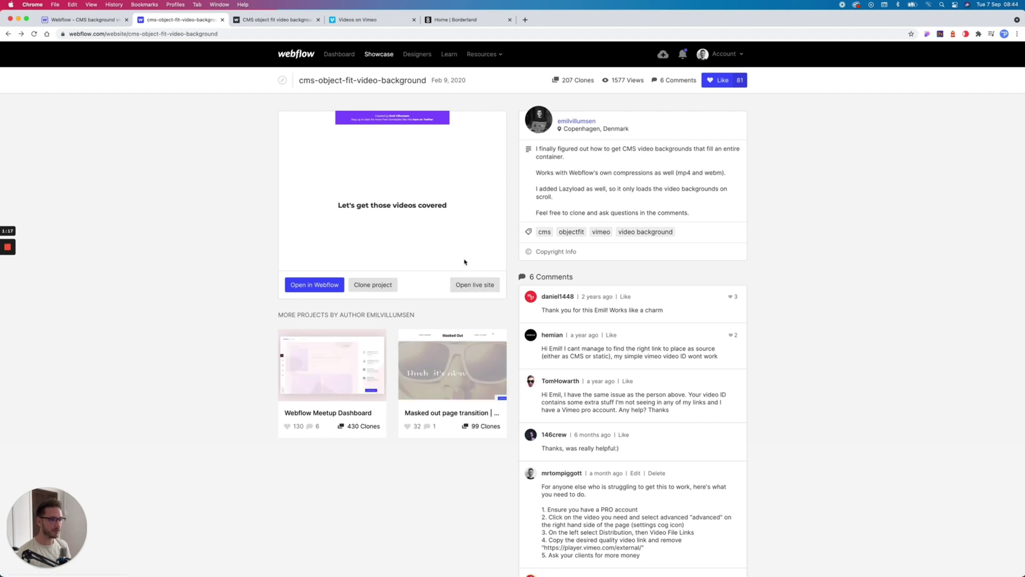
# Step: Scroll through the published demo site's Vimeo-hosted CMS videos
pyautogui.click(294, 20)
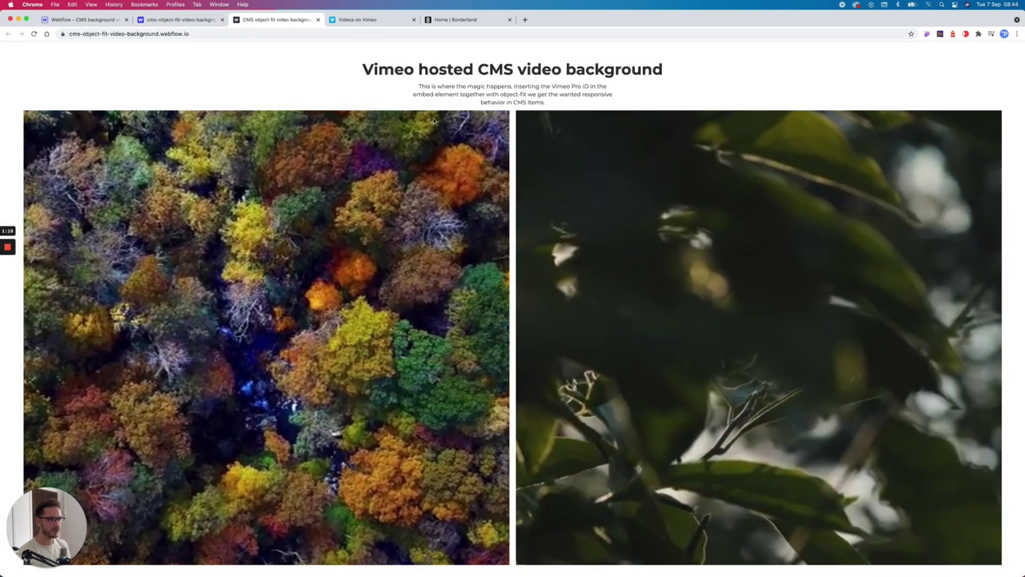
pyautogui.scroll(9, 437, 124)
pyautogui.scroll(-10, 437, 124)
pyautogui.scroll(3, 437, 124)
pyautogui.moveTo(374, 147); pyautogui.dragTo(663, 147)
pyautogui.scroll(-5, 1009, 313)
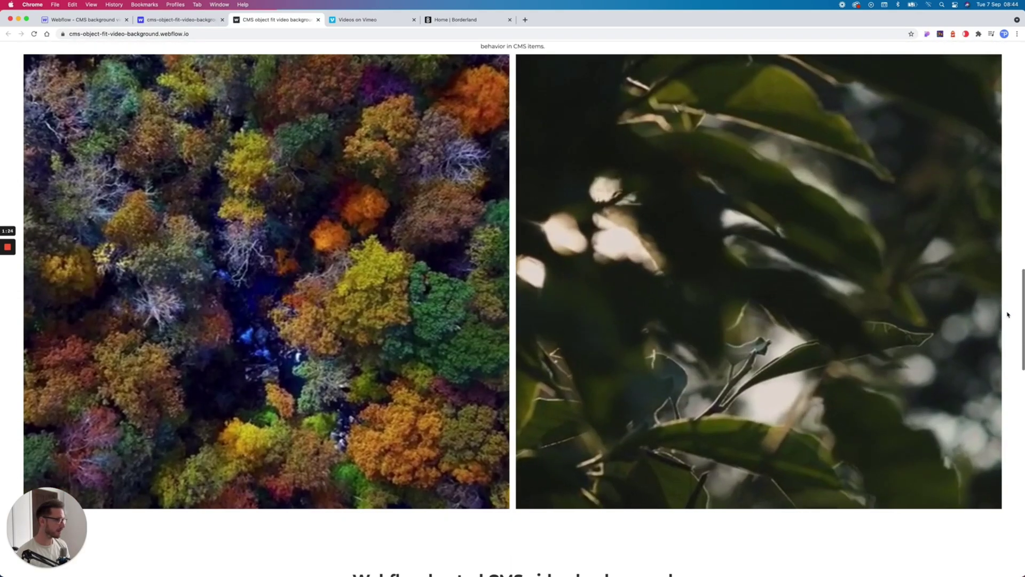
# Step: Resize the browser window to watch the videos reflow, then return to the showcase page
pyautogui.moveTo(1023, 313); pyautogui.dragTo(527, 275)
pyautogui.moveTo(527, 576); pyautogui.dragTo(1024, 576)
pyautogui.scroll(20, 492, 239)
pyautogui.scroll(-12, 492, 238)
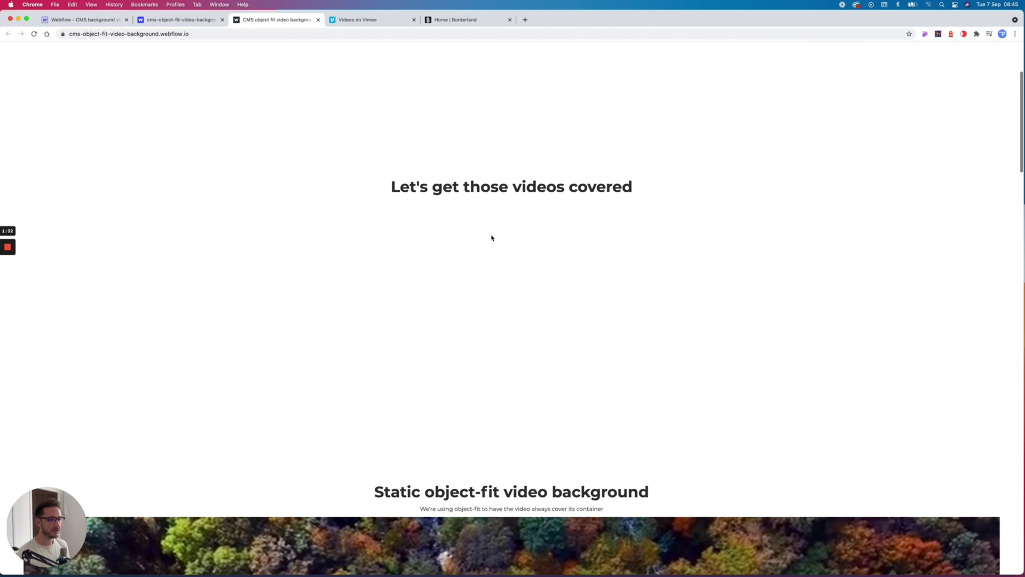
pyautogui.scroll(3, 492, 238)
pyautogui.hotkey('ctrl', 'shift', 'Tab')
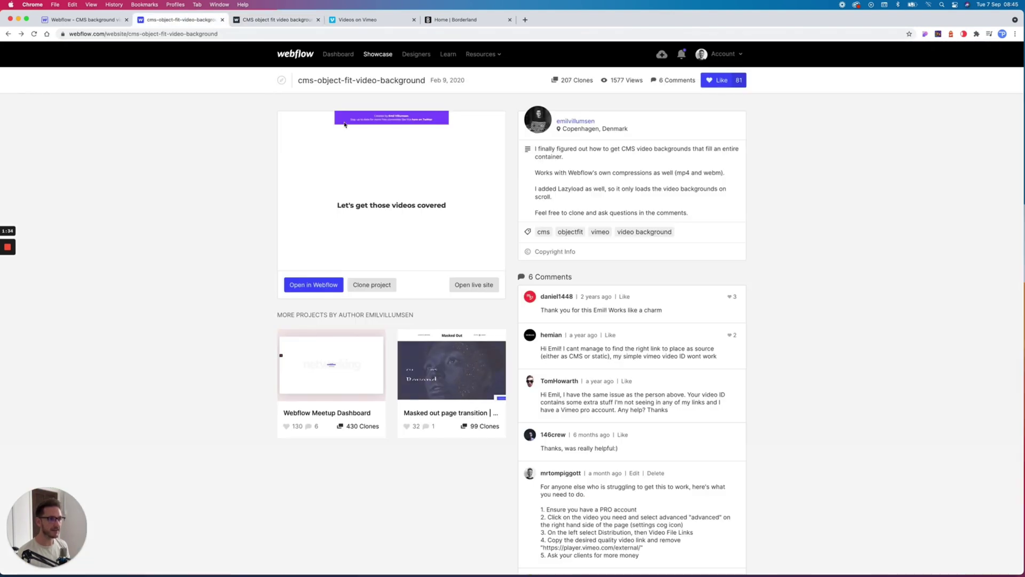
# Step: Open the showcase project read-only in the Designer and scroll through the page
pyautogui.click(333, 284)
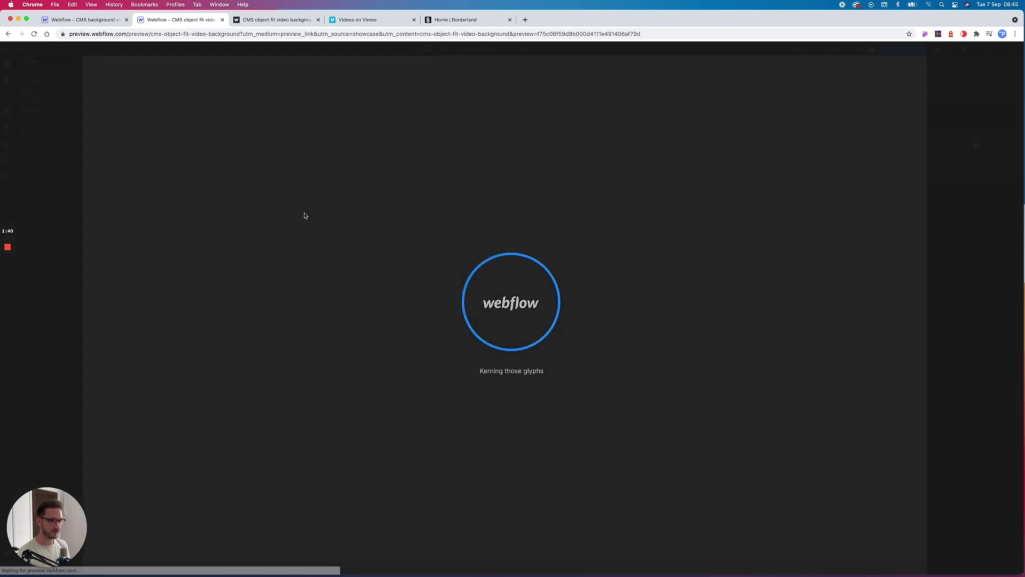
pyautogui.scroll(-15, 421, 243)
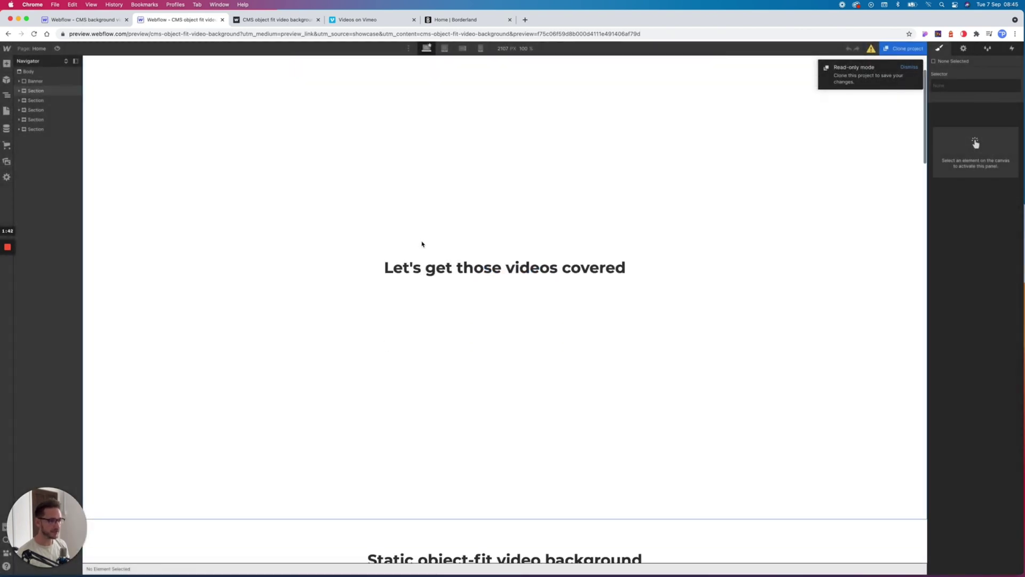
pyautogui.scroll(-5, 422, 244)
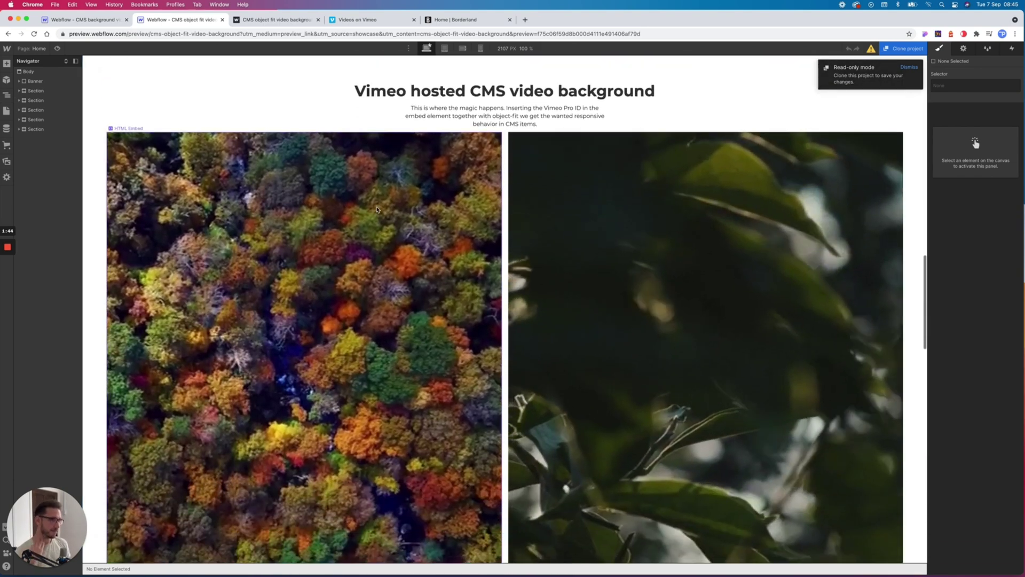
# Step: Inspect the Collection List Wrapper's settings, then select the HTML Embed inside the collection item
pyautogui.click(313, 150)
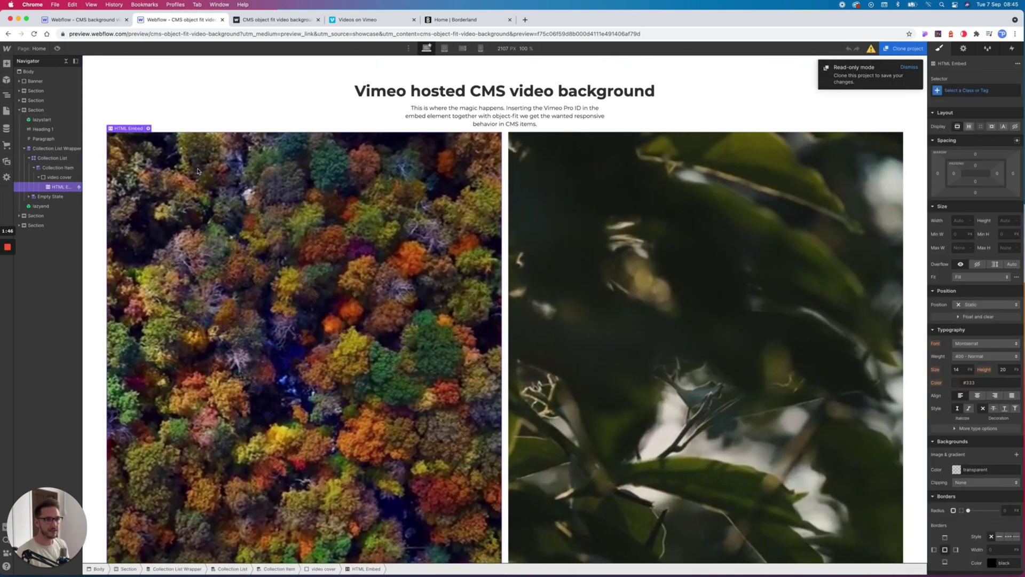
pyautogui.click(51, 149)
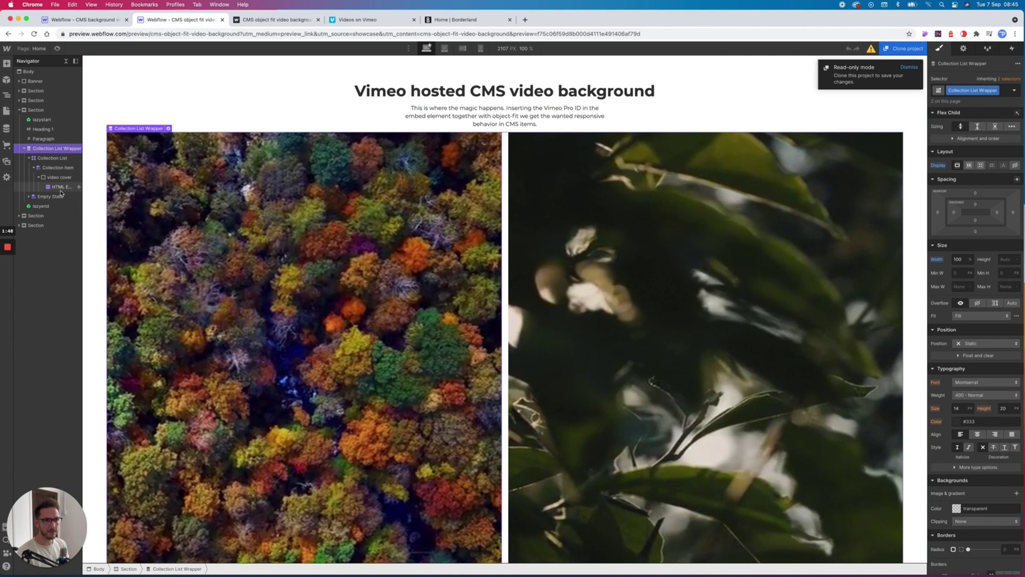
pyautogui.press('d')
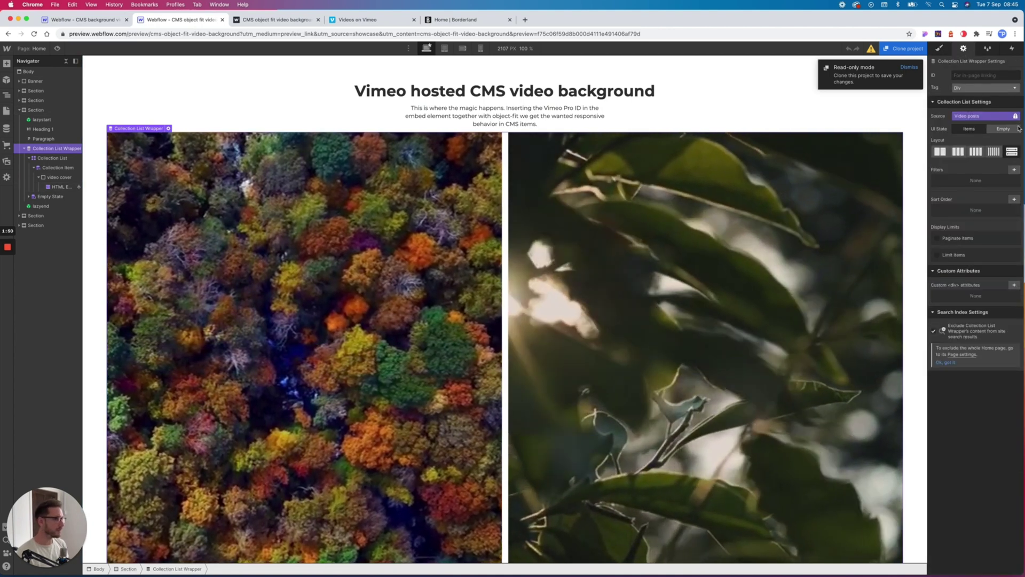
pyautogui.click(939, 34)
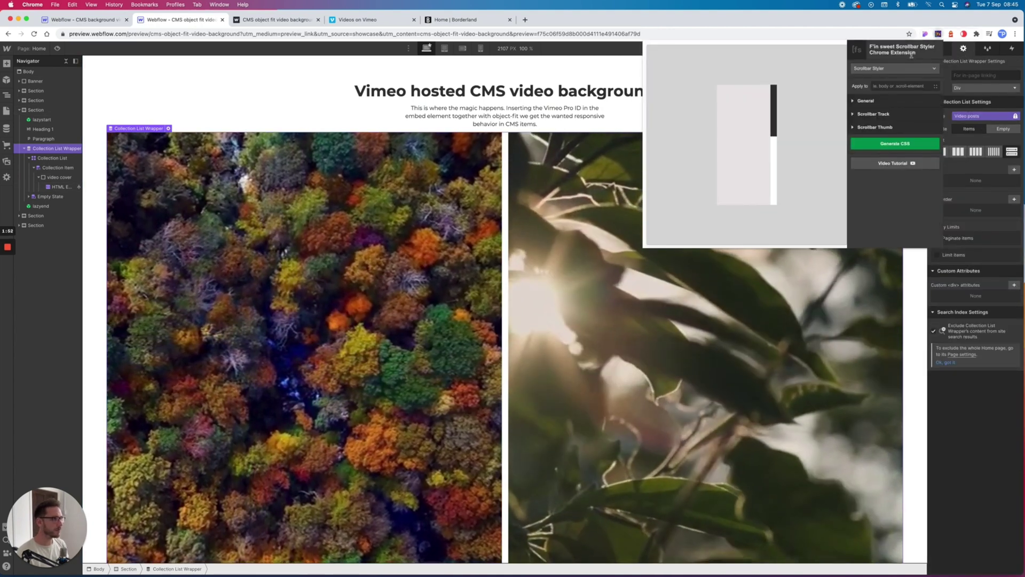
pyautogui.click(935, 152)
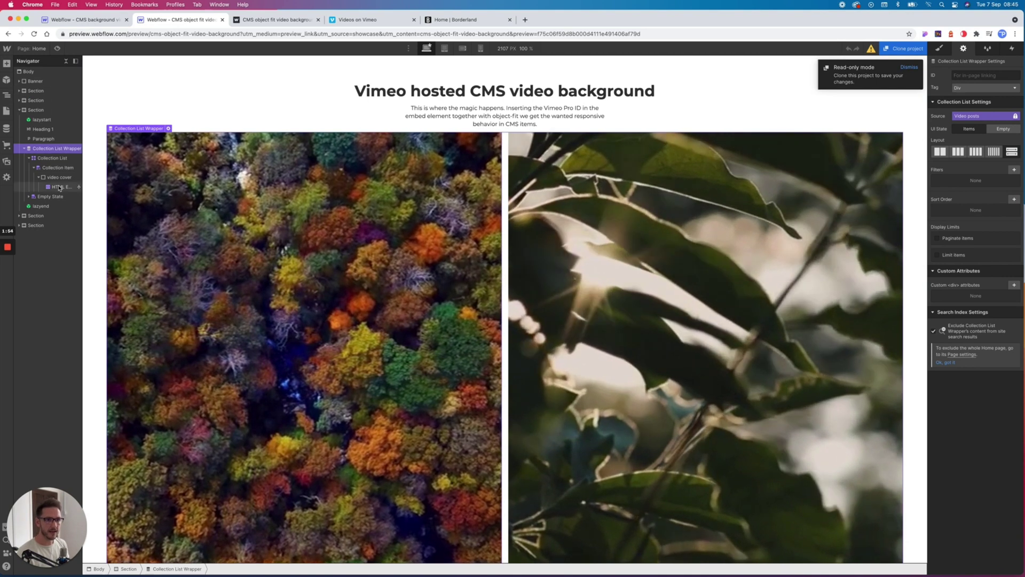
pyautogui.click(212, 149)
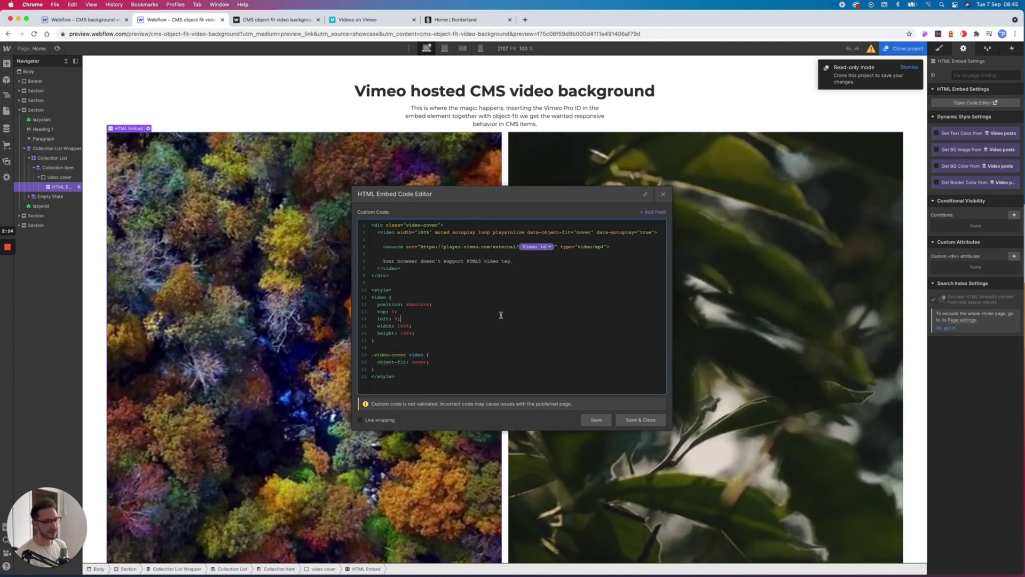
# Step: Highlight the Vimeo source URL's start and its external/ part in the embed code, then go to the Vimeo library
pyautogui.moveTo(421, 246); pyautogui.dragTo(487, 248)
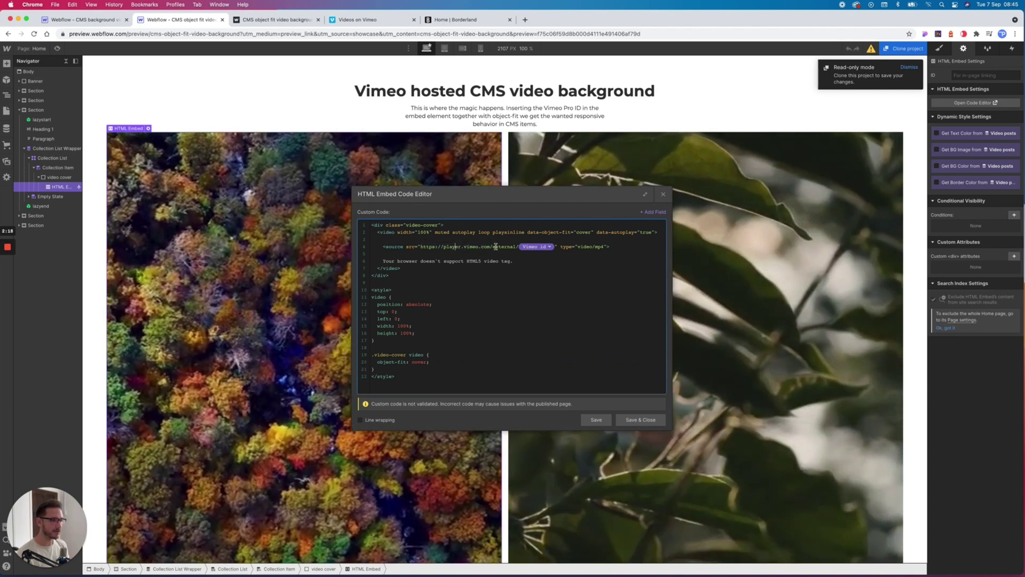
pyautogui.click(513, 247)
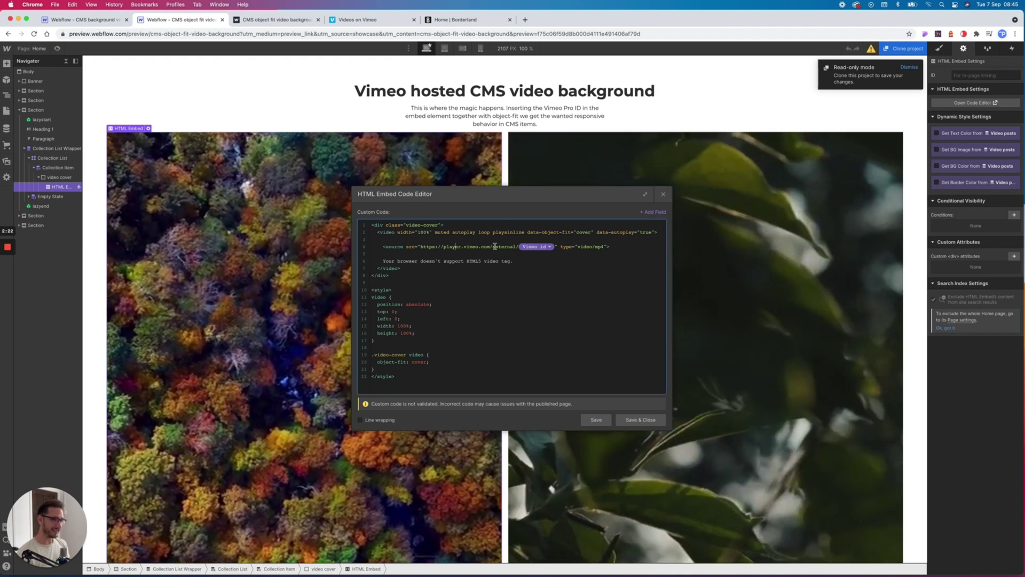
pyautogui.moveTo(492, 246); pyautogui.dragTo(518, 247)
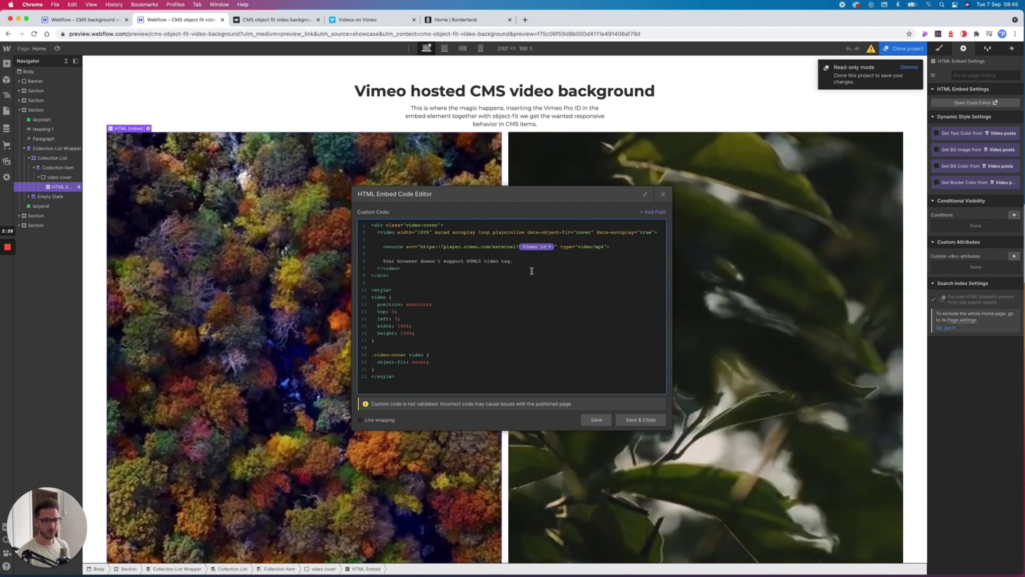
pyautogui.click(374, 19)
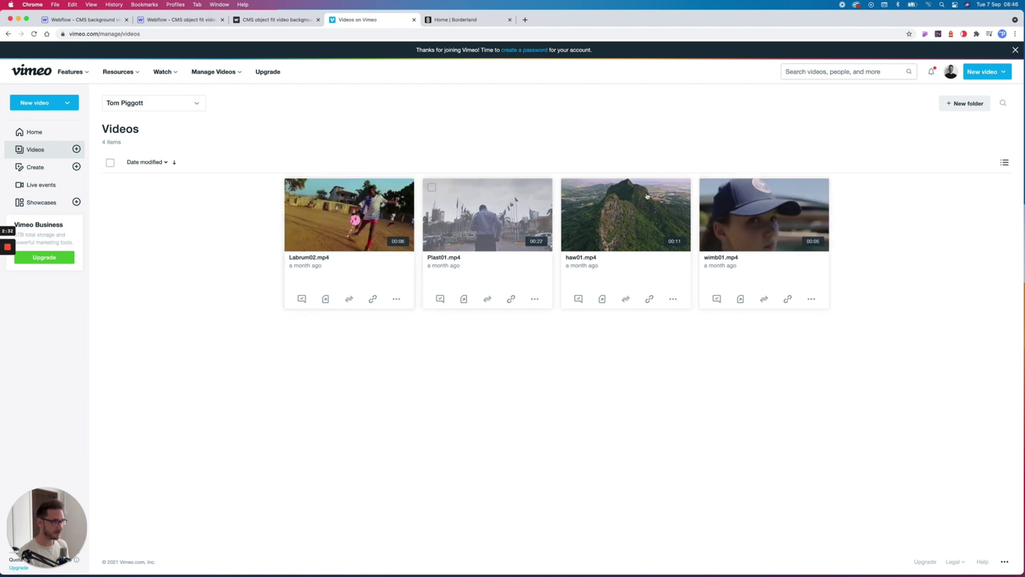
# Step: Show the Borderland site's full-bleed background video adapting as the browser window is resized
pyautogui.click(473, 19)
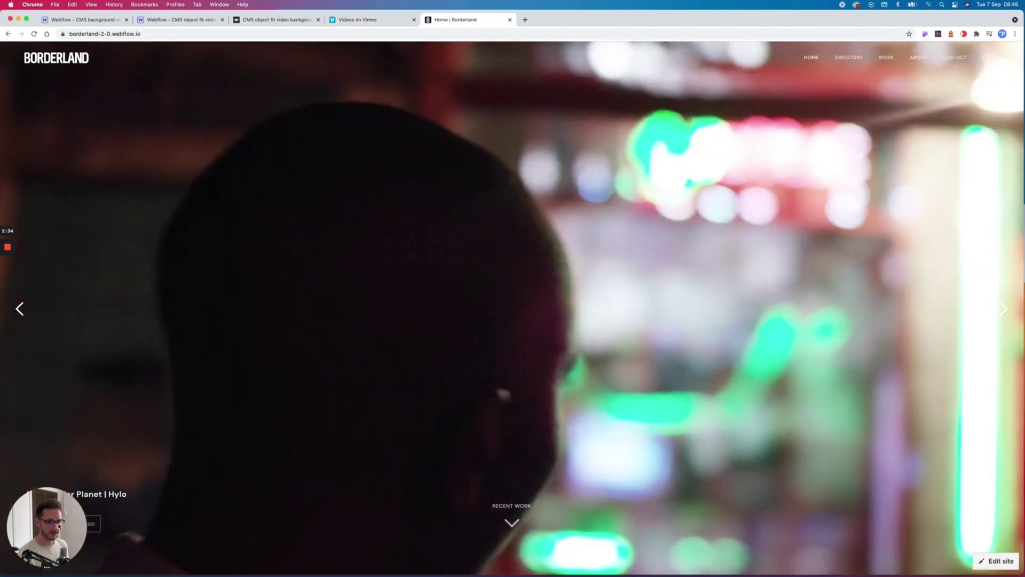
pyautogui.moveTo(59, 526); pyautogui.dragTo(64, 391)
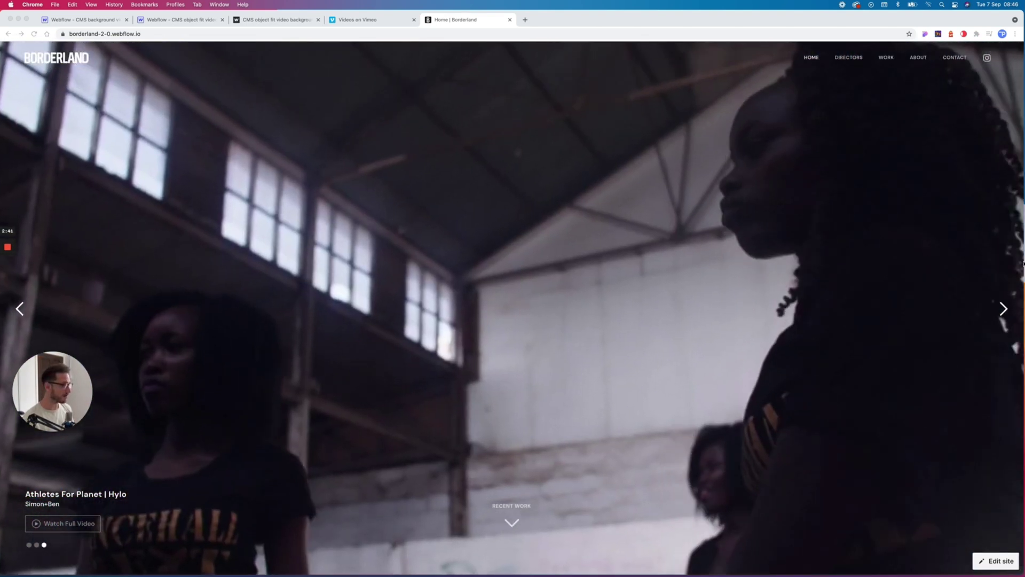
pyautogui.moveTo(1020, 264); pyautogui.dragTo(989, 255)
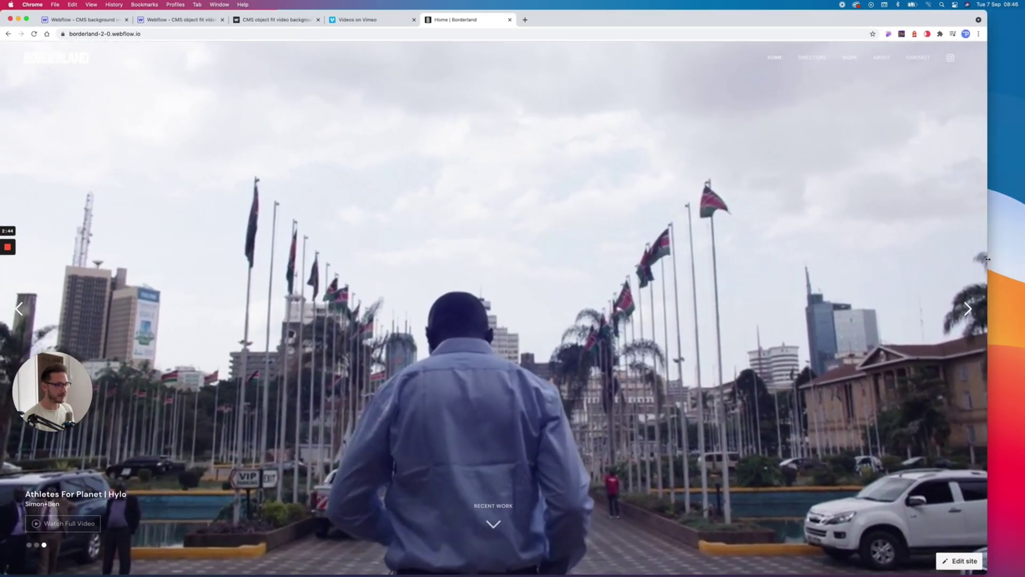
pyautogui.moveTo(1006, 566); pyautogui.dragTo(1024, 576)
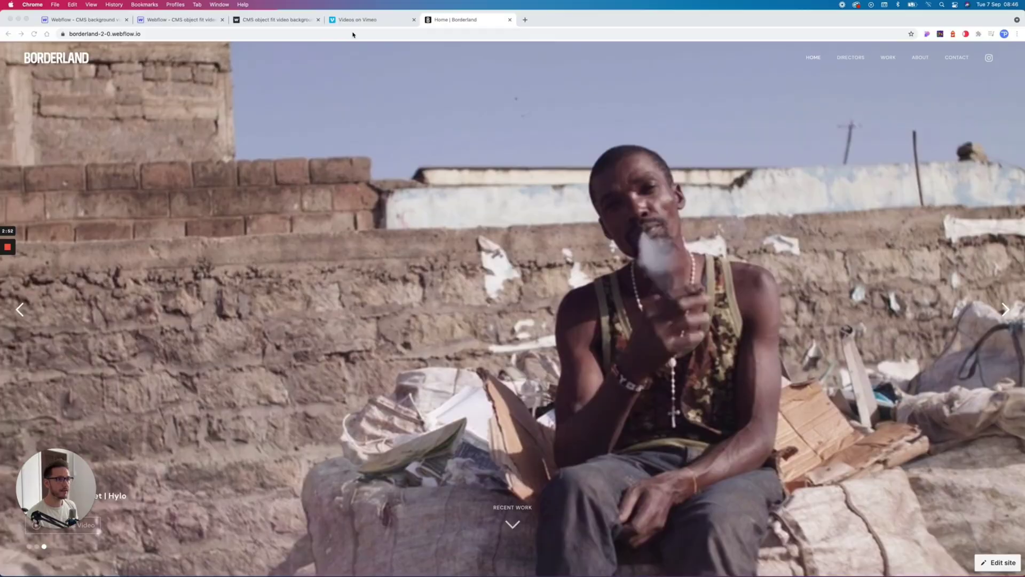
# Step: Open Labrum02's Advanced settings at Distribution > Video file links
pyautogui.click(356, 19)
pyautogui.click(331, 214)
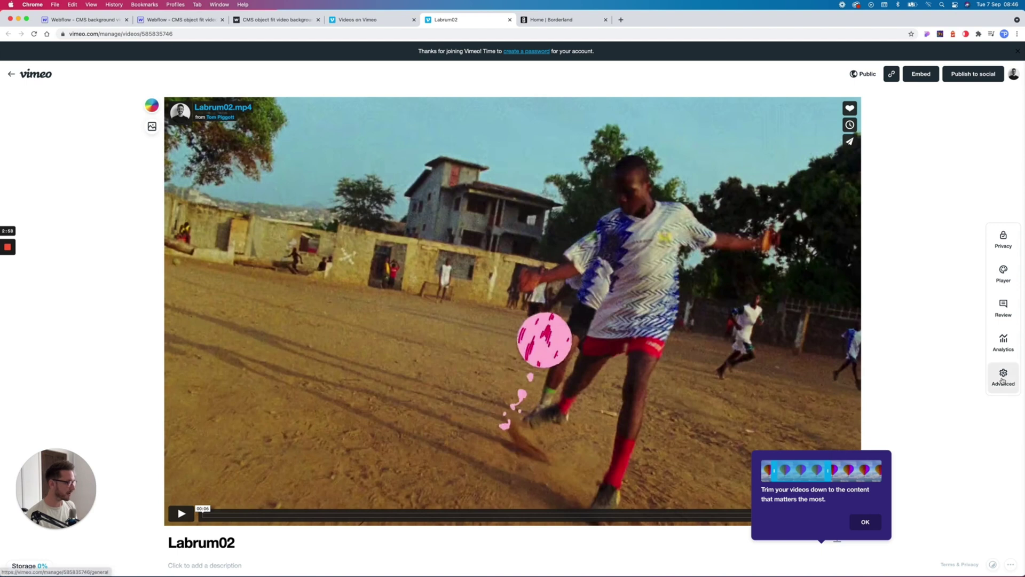
pyautogui.click(1004, 375)
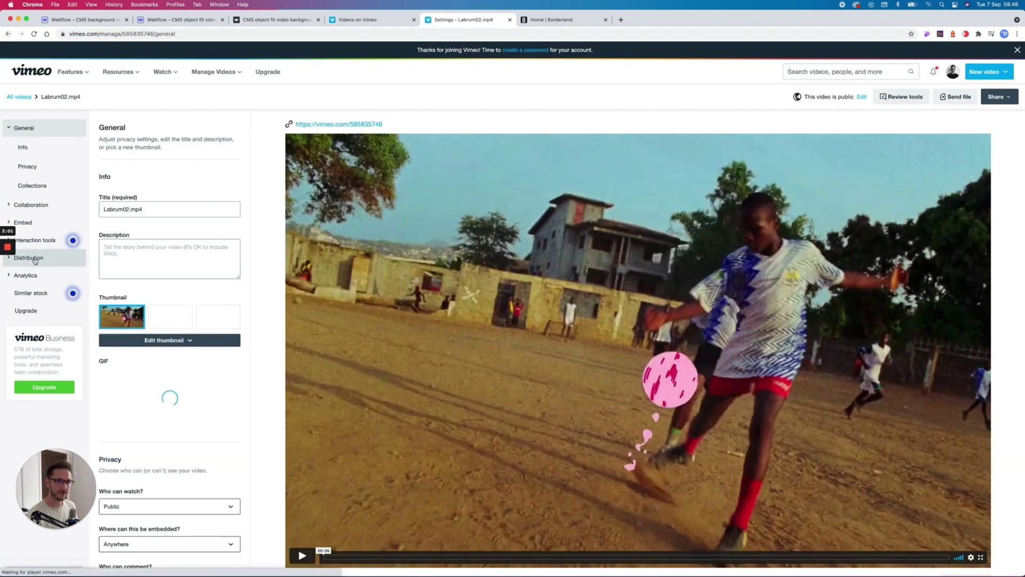
pyautogui.click(33, 255)
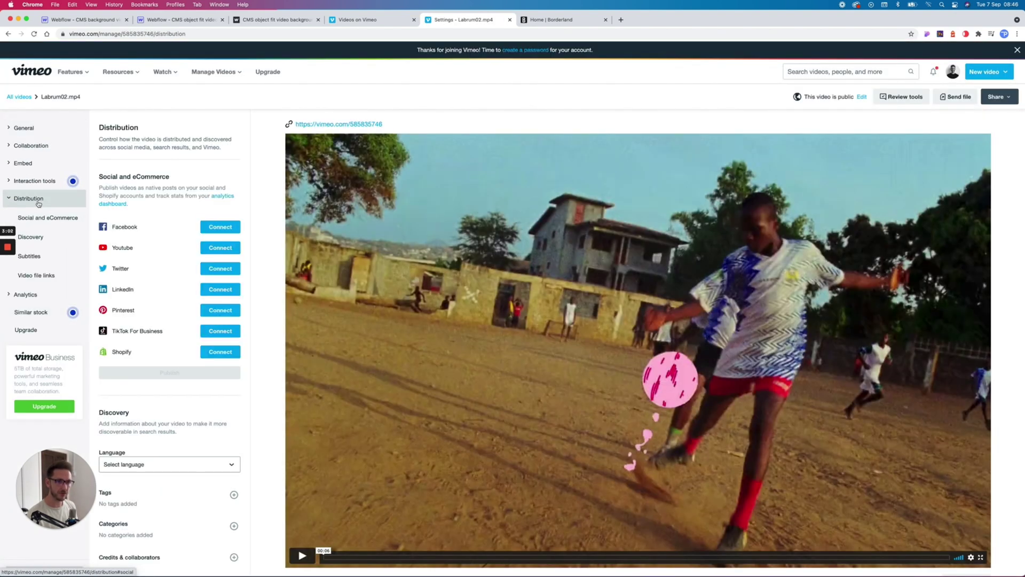
pyautogui.click(21, 275)
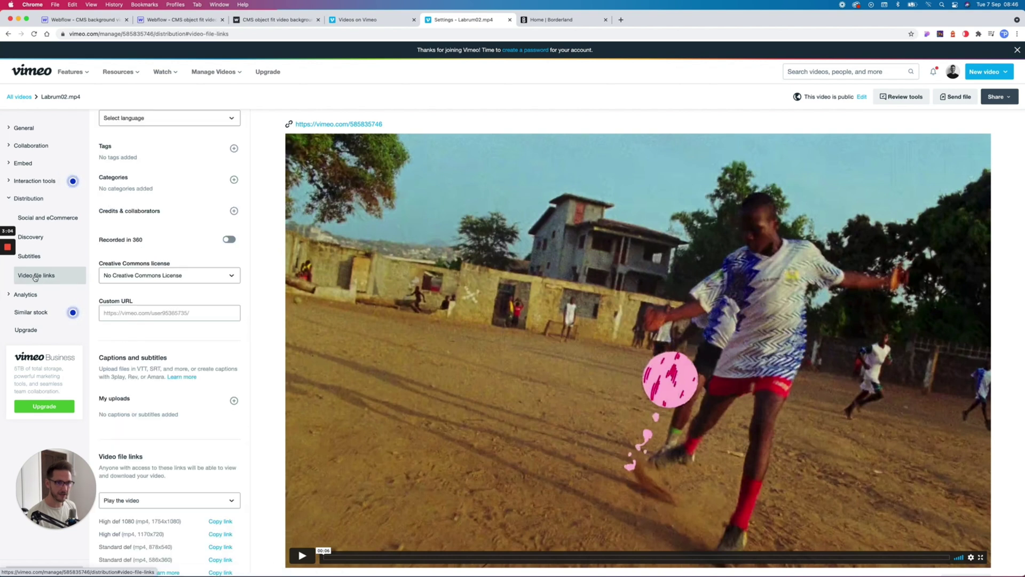
# Step: Copy the Standard def (mp4, 878x540) file link
pyautogui.scroll(-1, 191, 357)
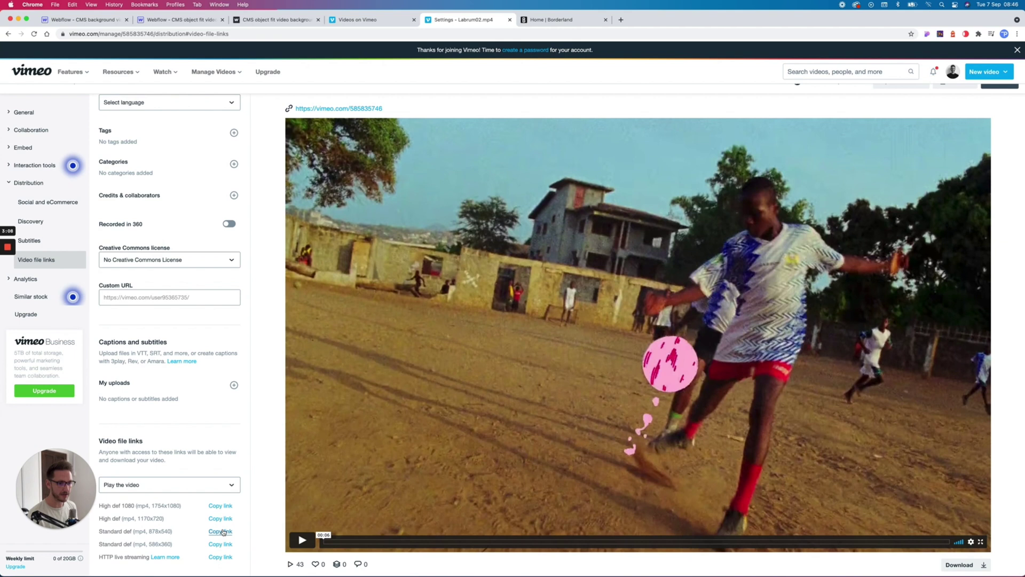
pyautogui.click(224, 532)
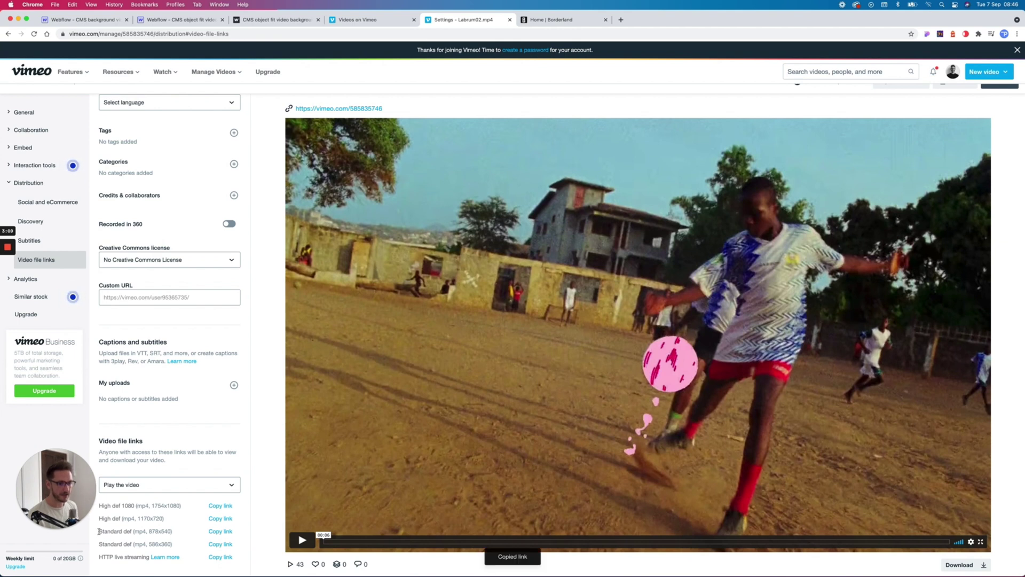
pyautogui.moveTo(98, 531); pyautogui.dragTo(216, 536)
pyautogui.click(101, 504)
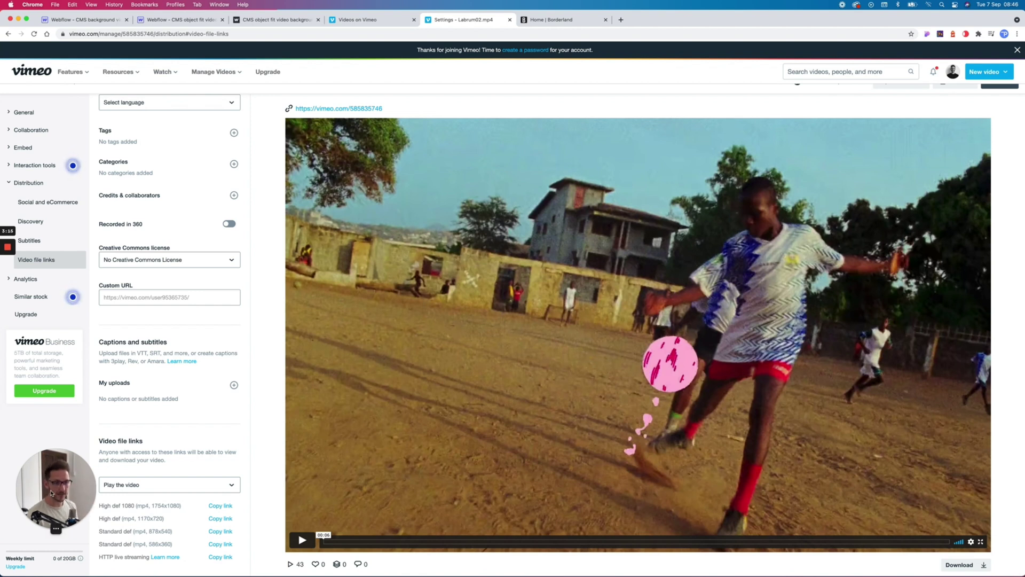
pyautogui.moveTo(51, 493); pyautogui.dragTo(41, 514)
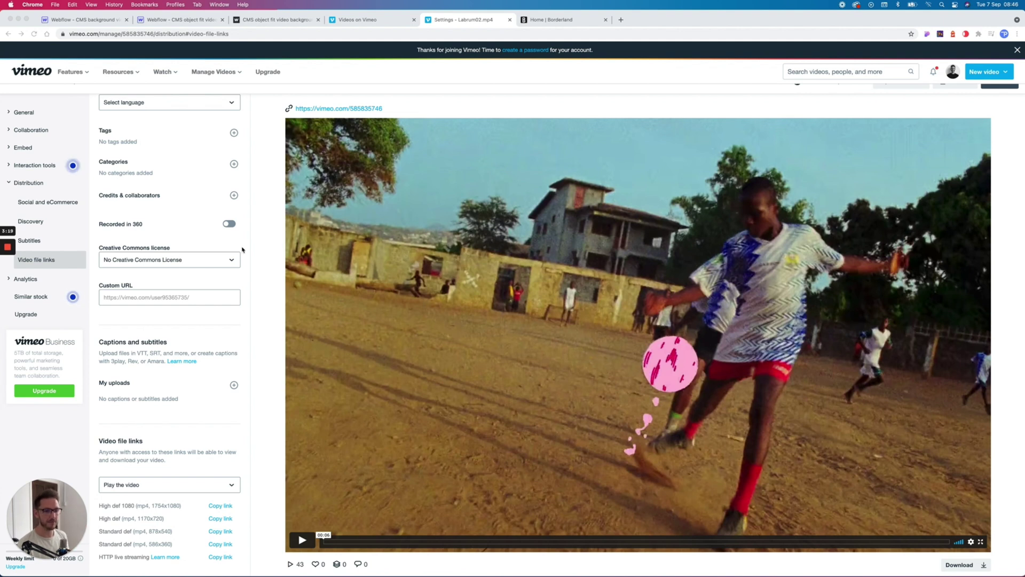
pyautogui.click(225, 533)
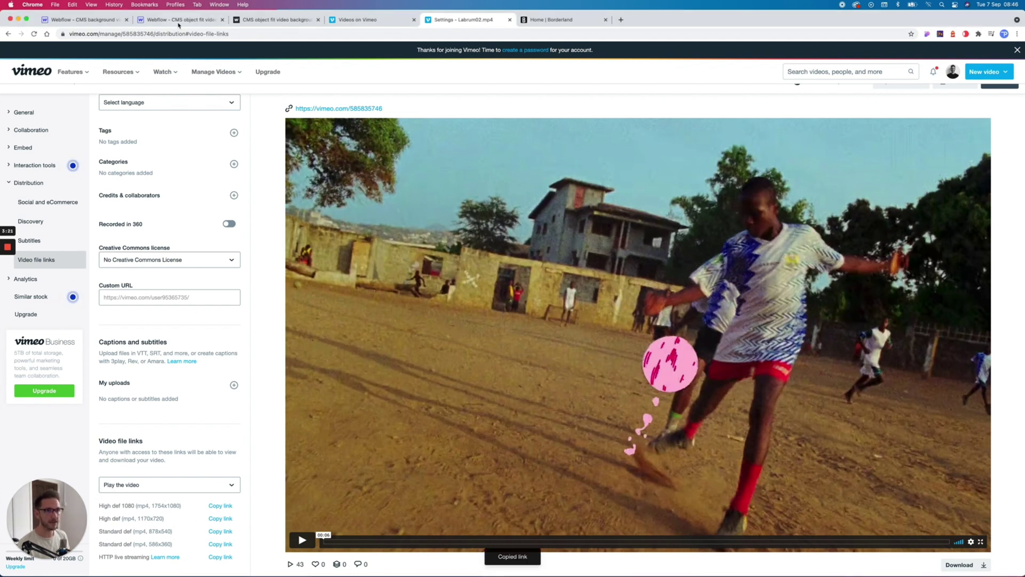
# Step: Fill in Name 'First Video', Category 'Film', and paste the Vimeo file link into Vimeo slug
pyautogui.click(83, 19)
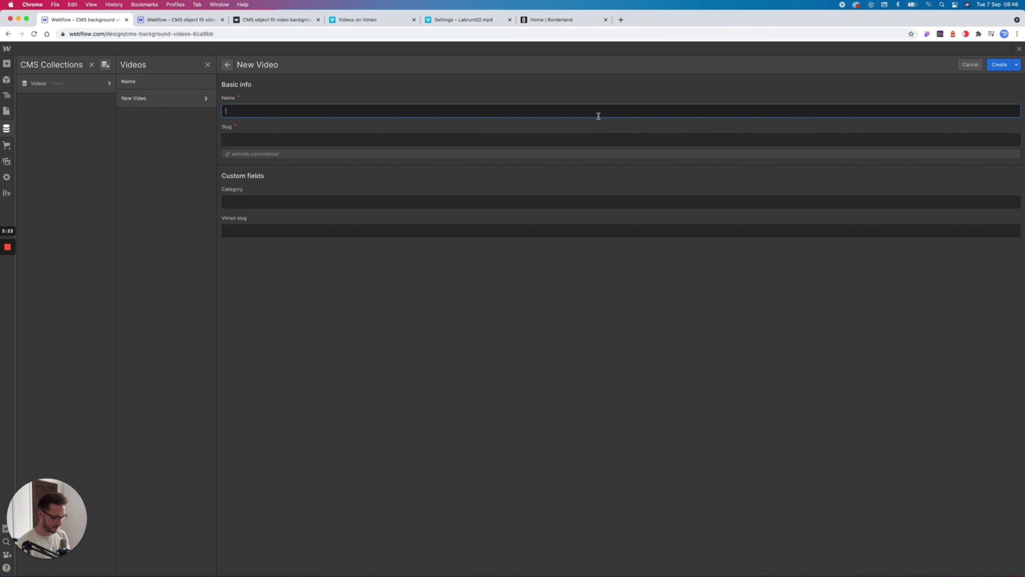
pyautogui.write('First Video')
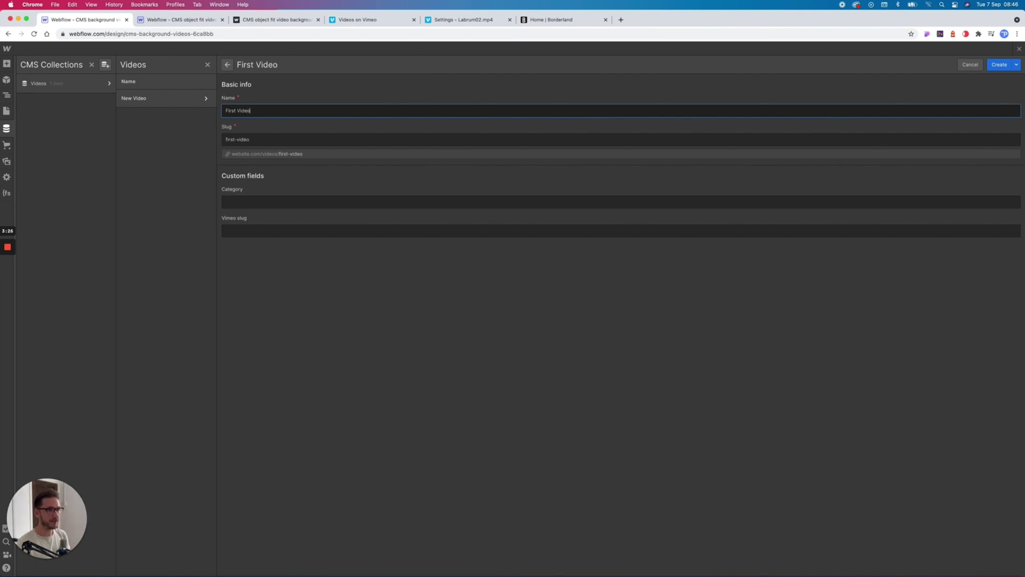
pyautogui.press('Tab')
pyautogui.press('Tab')
pyautogui.write('Film')
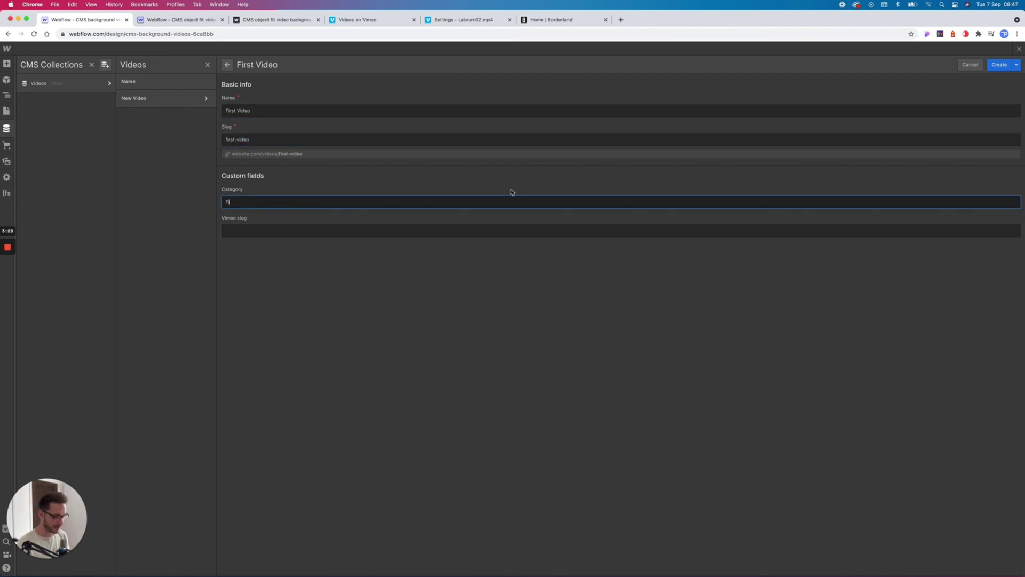
pyautogui.press('Tab')
pyautogui.press('super+v')
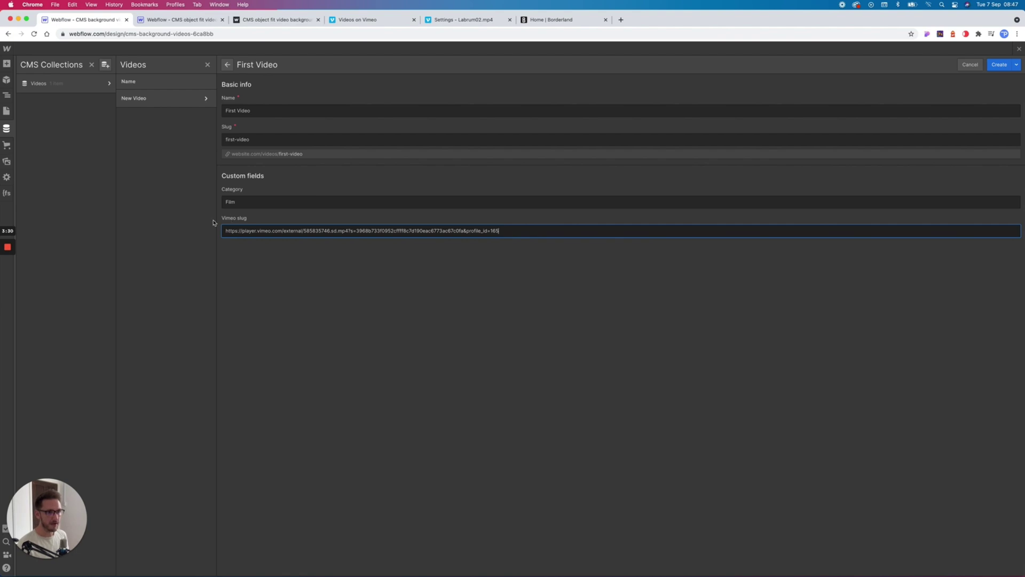
pyautogui.moveTo(227, 218); pyautogui.dragTo(262, 221)
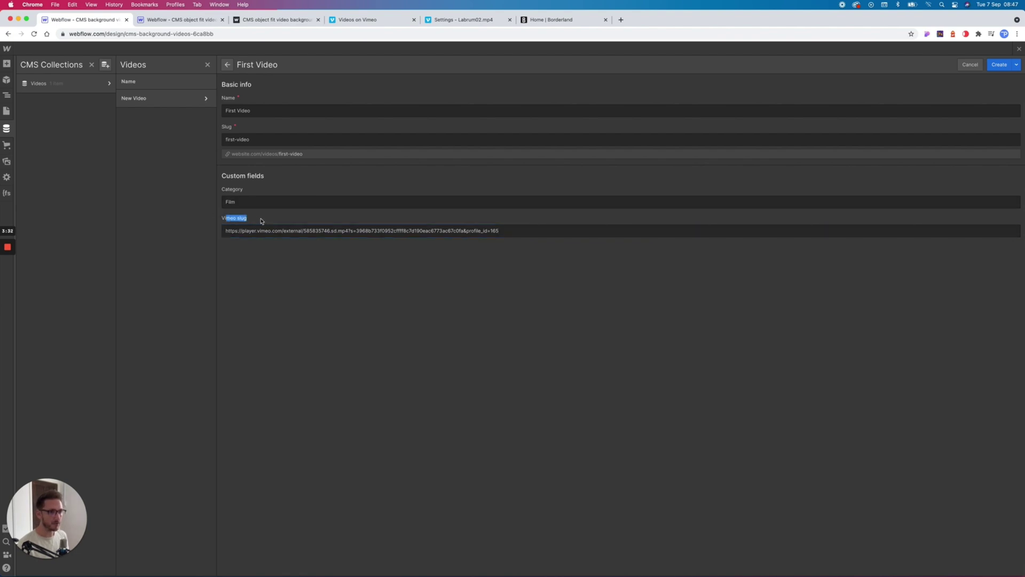
pyautogui.click(331, 219)
pyautogui.click(306, 231)
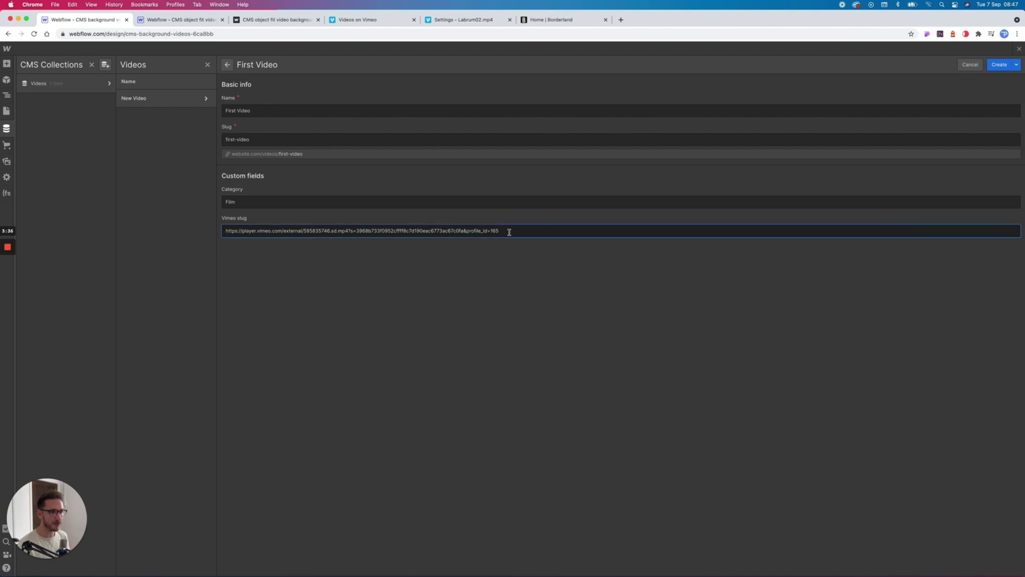
pyautogui.press('super+shift+Left')
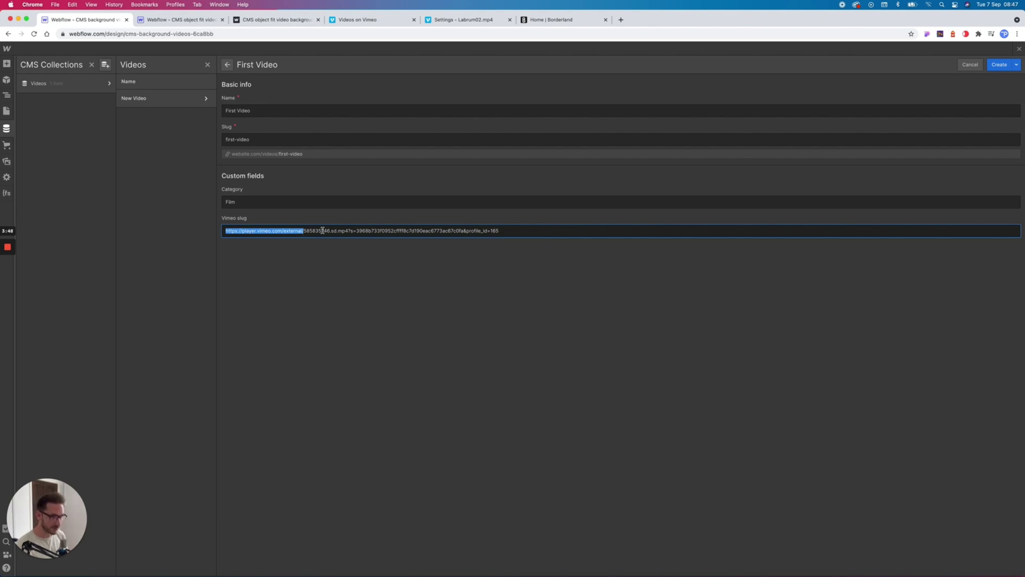
pyautogui.press('BackSpace')
pyautogui.doubleClick(226, 231)
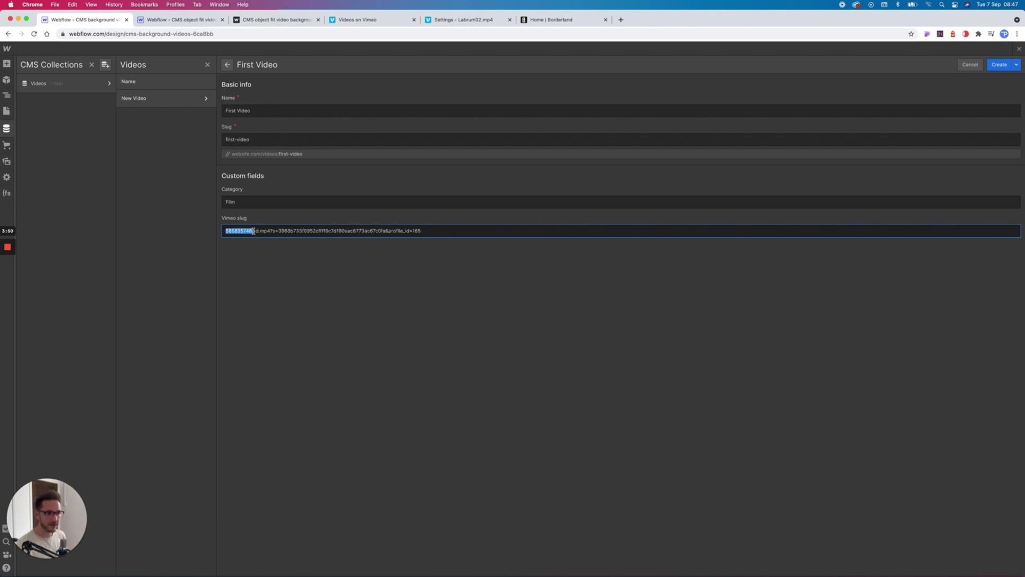
pyautogui.click(433, 231)
pyautogui.click(389, 230)
pyautogui.press('shift+super+Left')
pyautogui.click(411, 230)
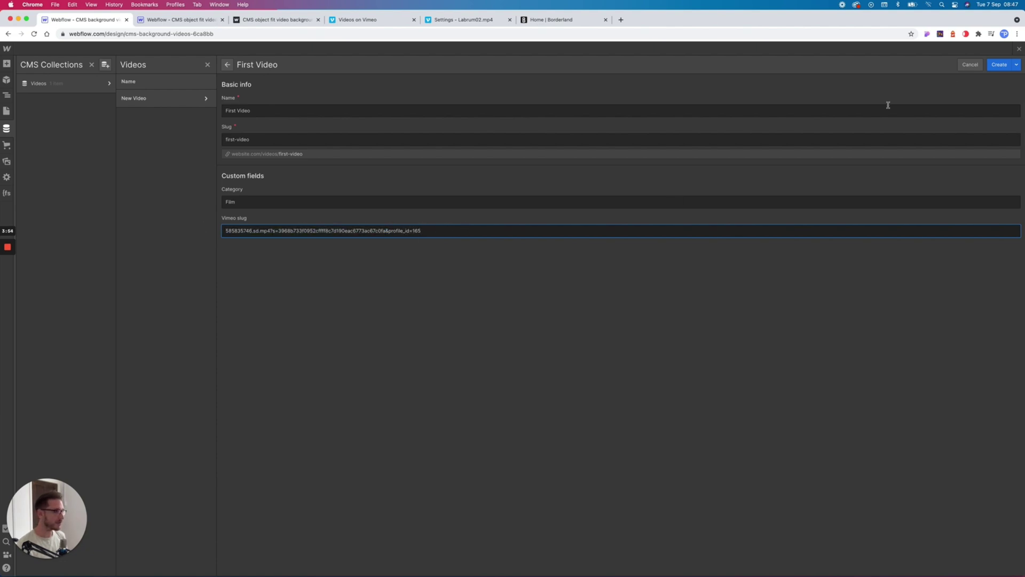
pyautogui.click(1000, 64)
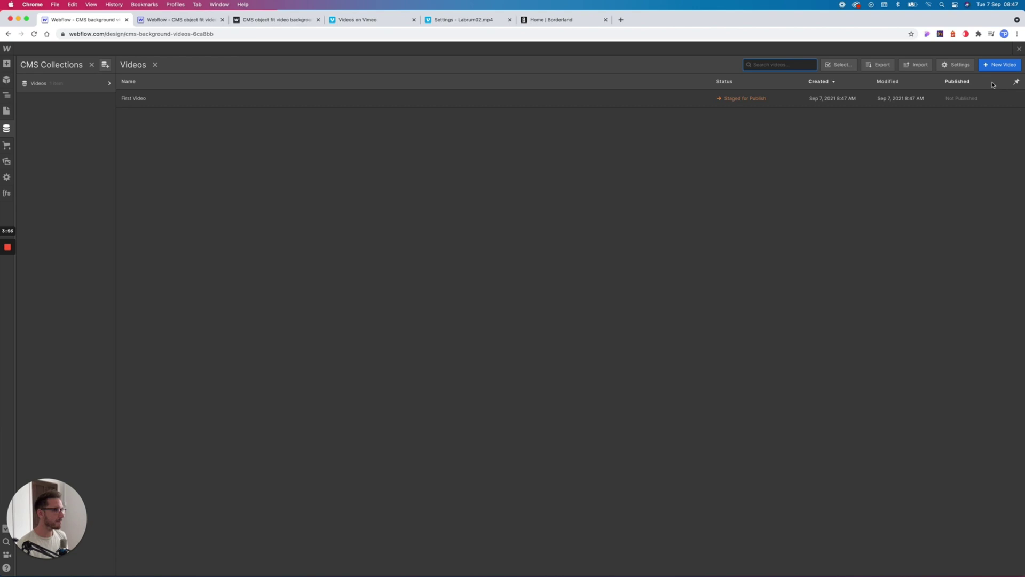
# Step: Start a 'Second Video' item with Category 'Another Film', leaving Vimeo slug to fill
pyautogui.click(1000, 64)
pyautogui.write('Second')
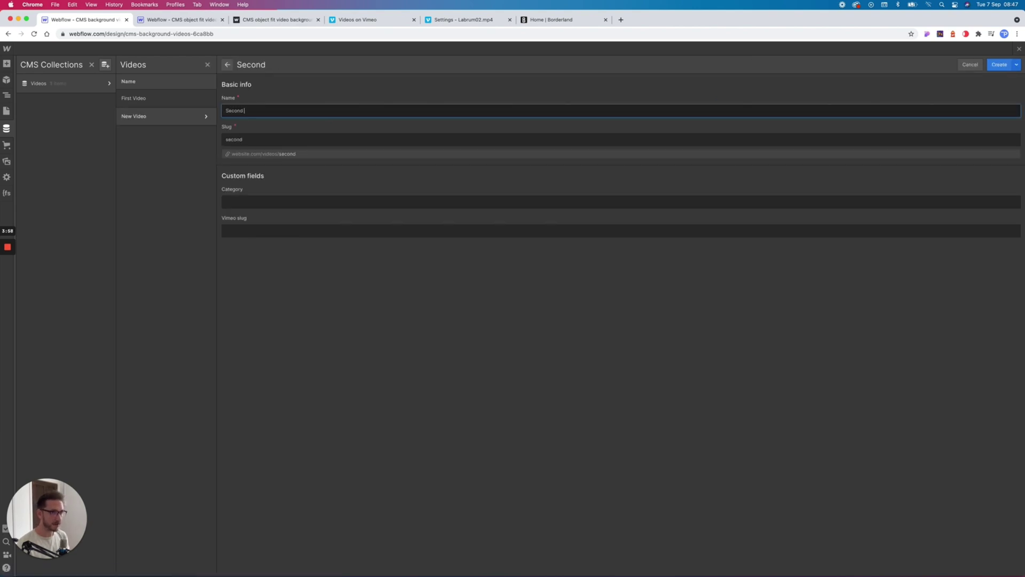
pyautogui.write(' Video')
pyautogui.press('Tab')
pyautogui.press('Tab')
pyautogui.hotkey('shift', 'Tab')
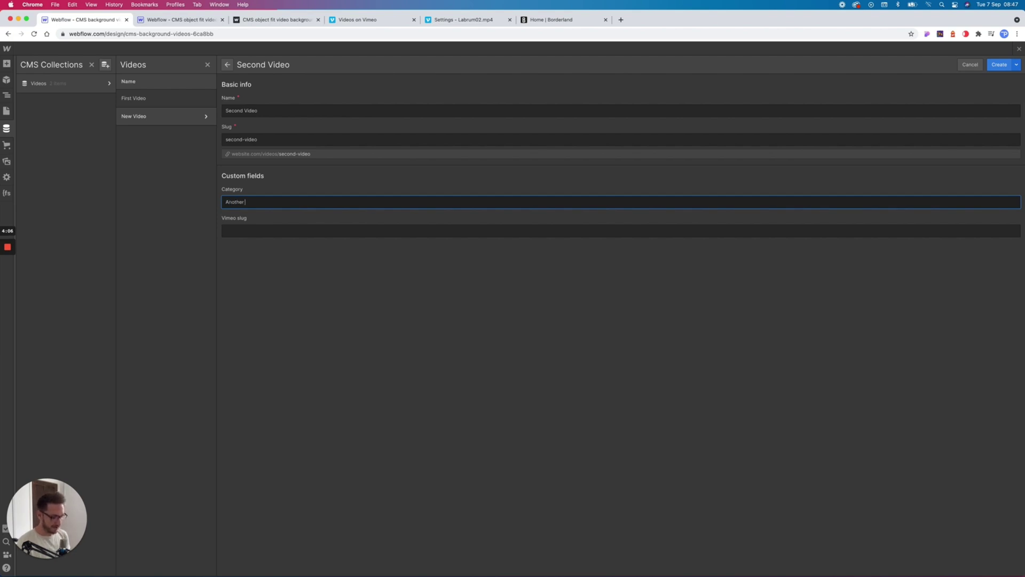
pyautogui.write('Another Film')
pyautogui.press('Tab')
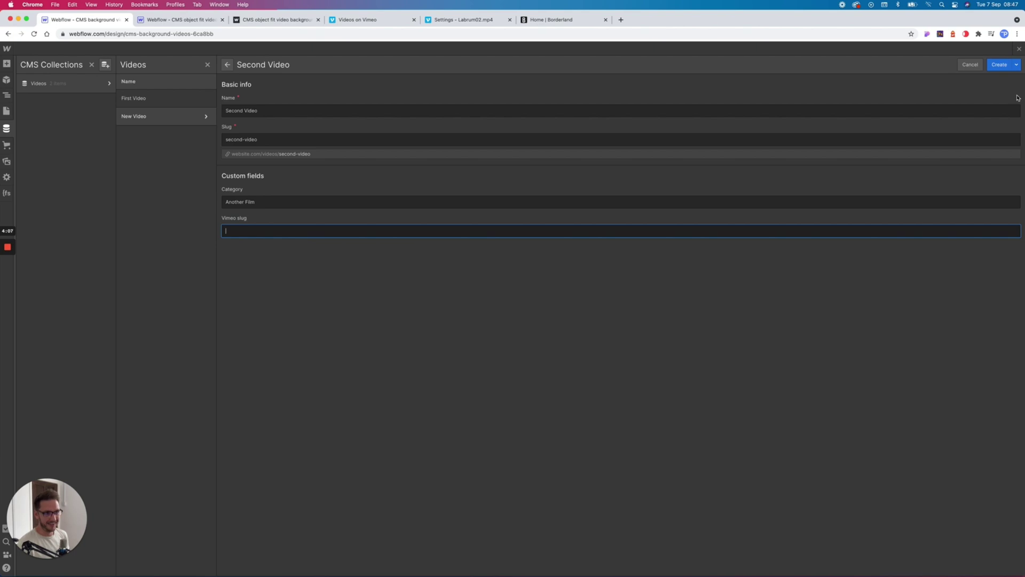
pyautogui.click(359, 20)
# Step: Copy the direct video file link for haw01 from its Vimeo Distribution settings
pyautogui.click(598, 217)
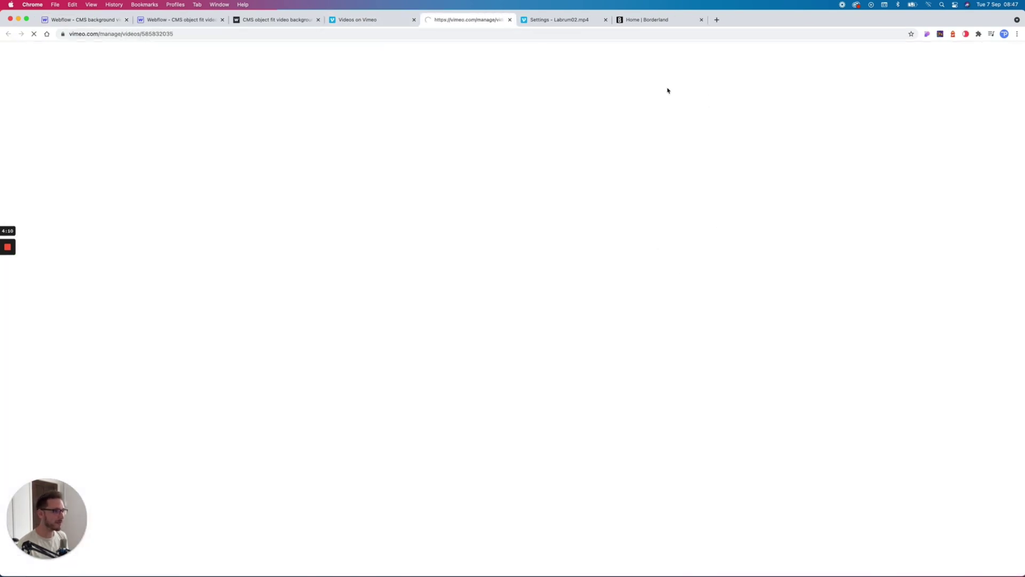
pyautogui.click(606, 19)
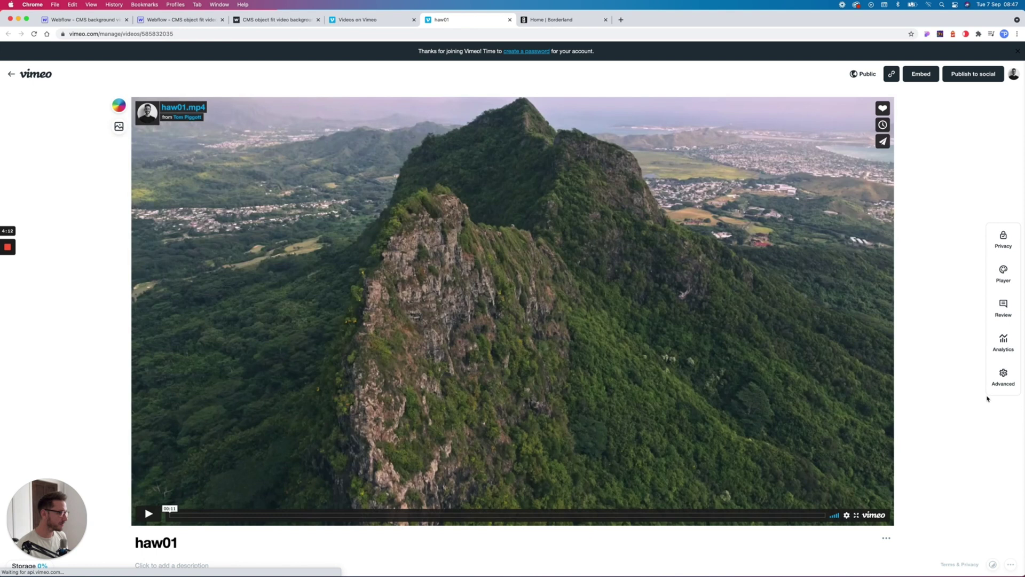
pyautogui.click(991, 382)
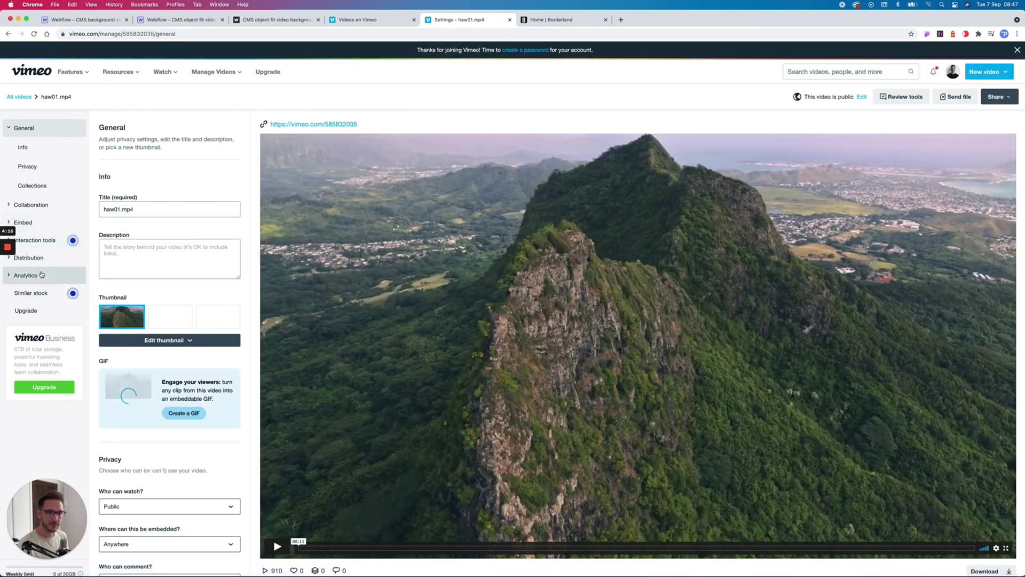
pyautogui.click(58, 259)
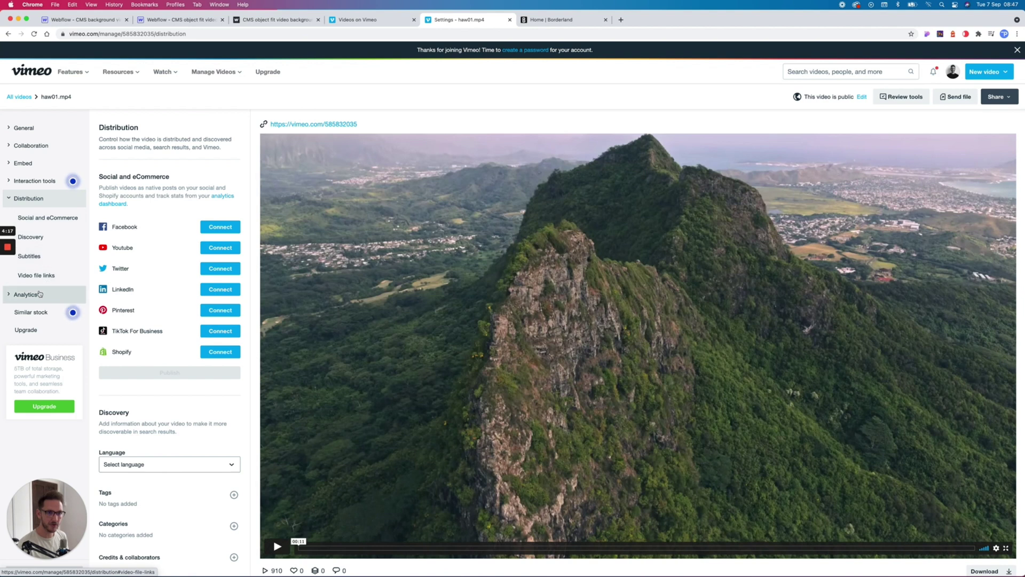
pyautogui.click(37, 275)
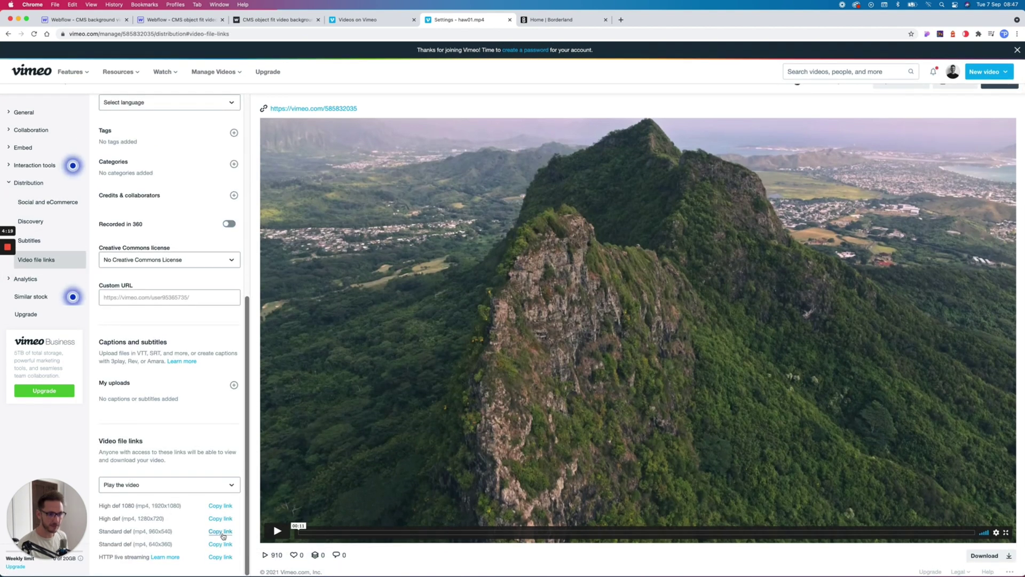
pyautogui.click(219, 531)
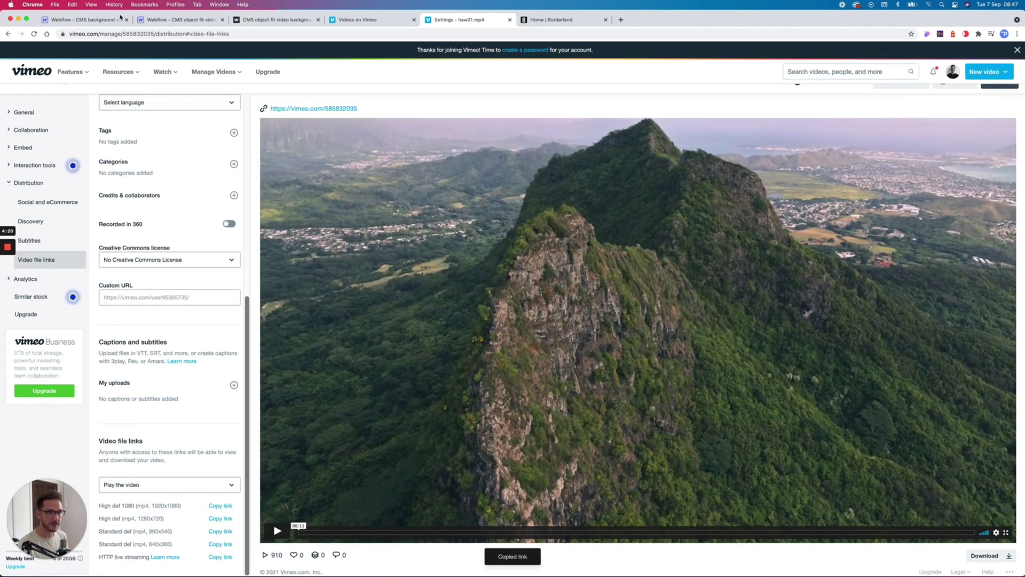
pyautogui.click(99, 20)
# Step: Paste the Vimeo link into Vimeo slug, strip the URL prefix, and create the Second Video item
pyautogui.press('super+v')
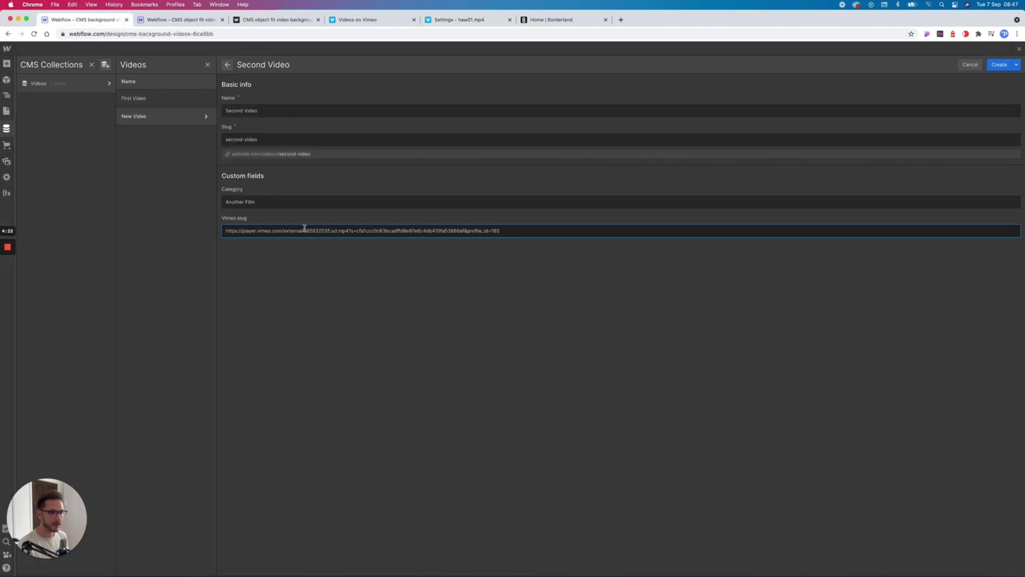
pyautogui.press('super+shift+Left')
pyautogui.press('BackSpace')
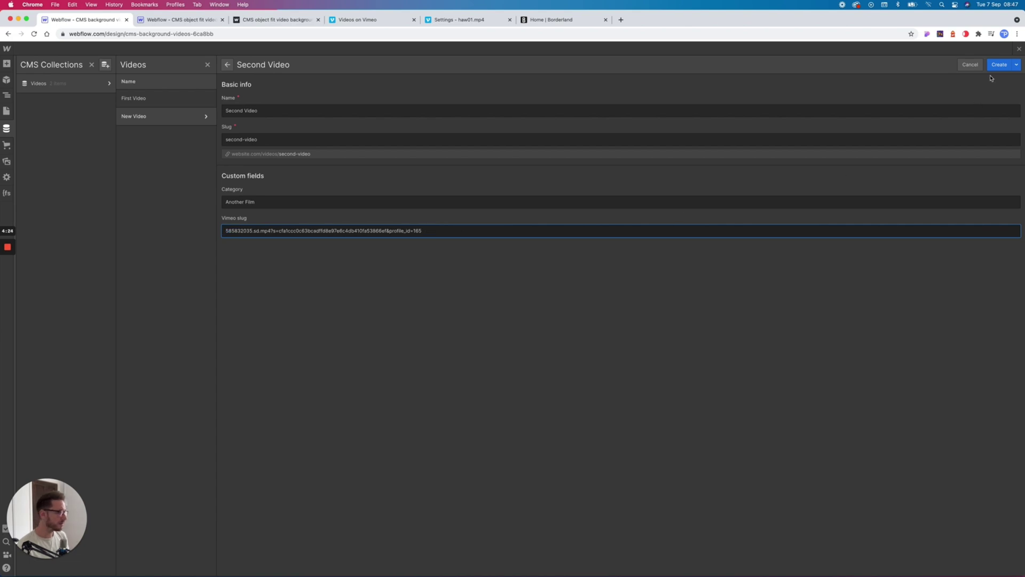
pyautogui.click(993, 72)
pyautogui.click(996, 65)
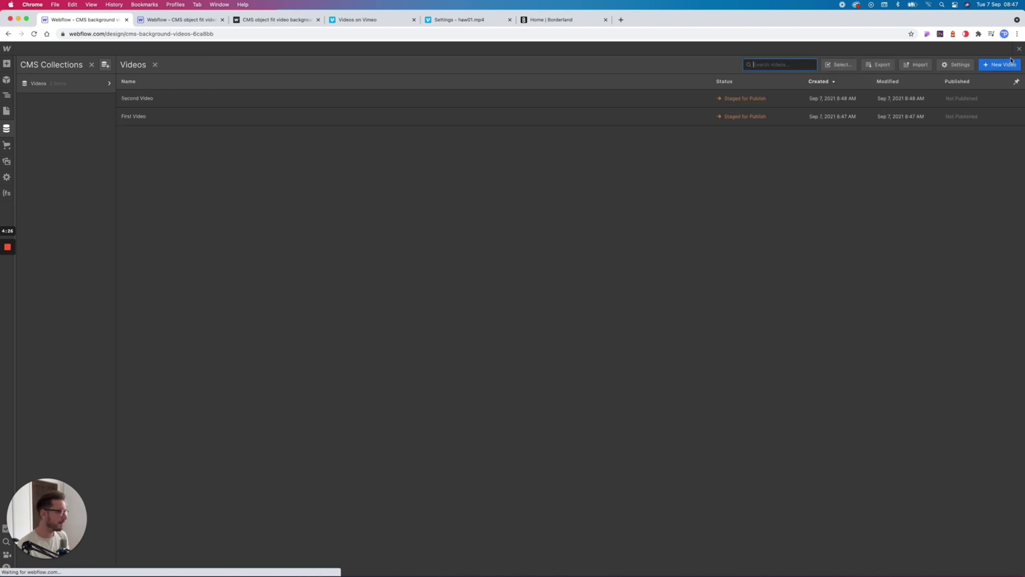
pyautogui.click(1019, 50)
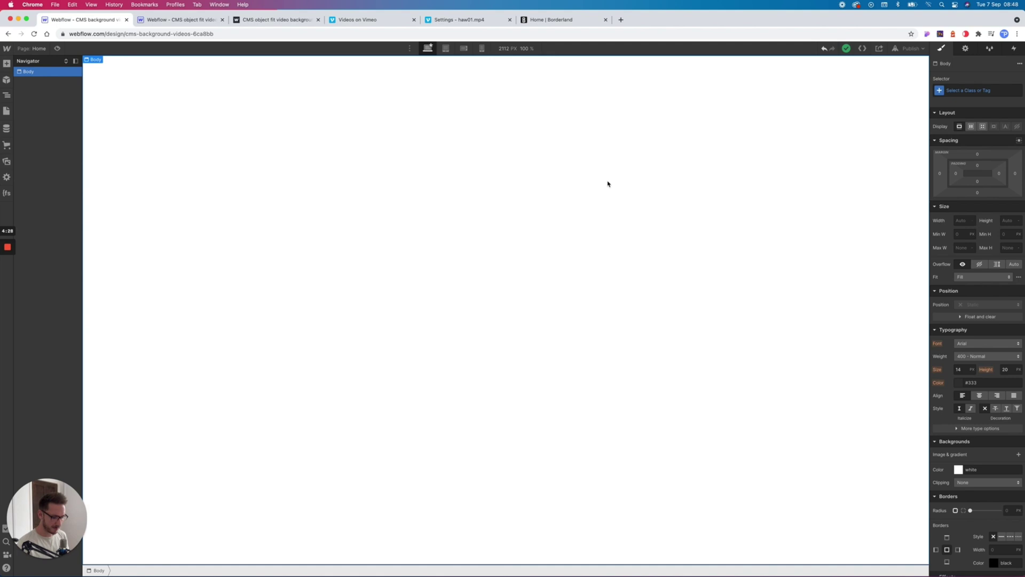
# Step: Add a Collection List bound to the Videos collection and expand it in the navigator
pyautogui.press('super+e')
pyautogui.write('collec')
pyautogui.press('Return')
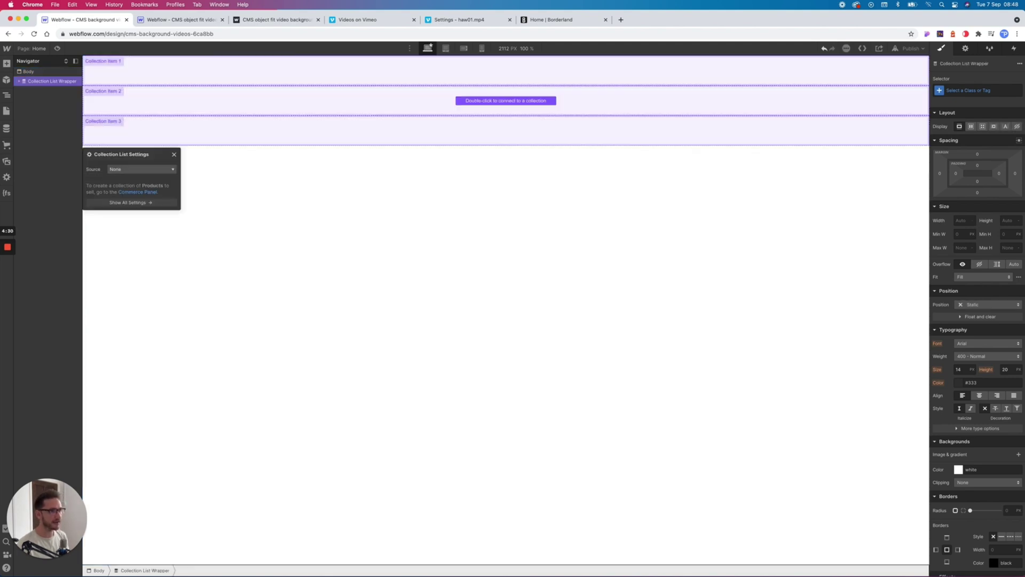
pyautogui.click(142, 169)
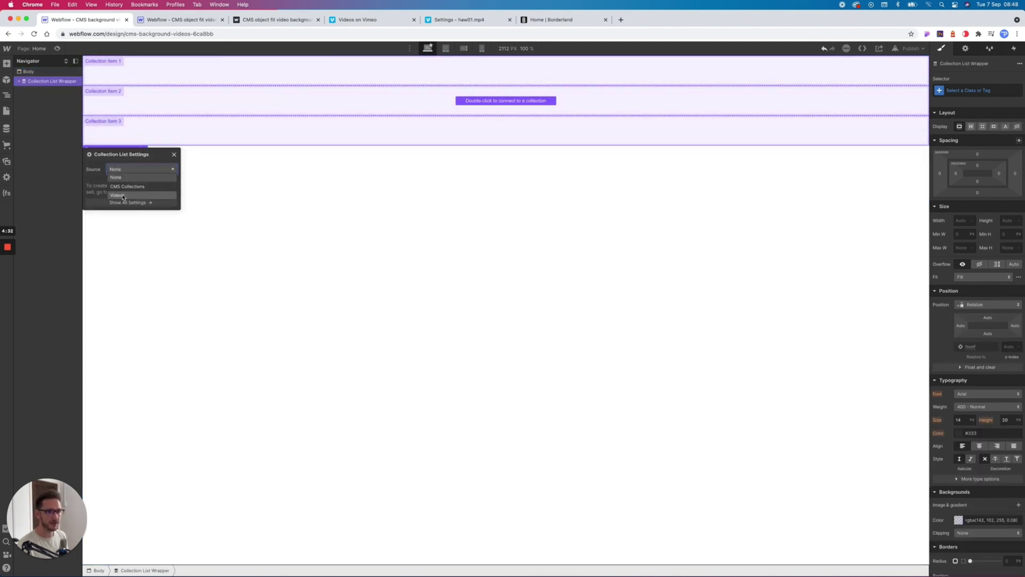
pyautogui.click(155, 191)
pyautogui.click(173, 124)
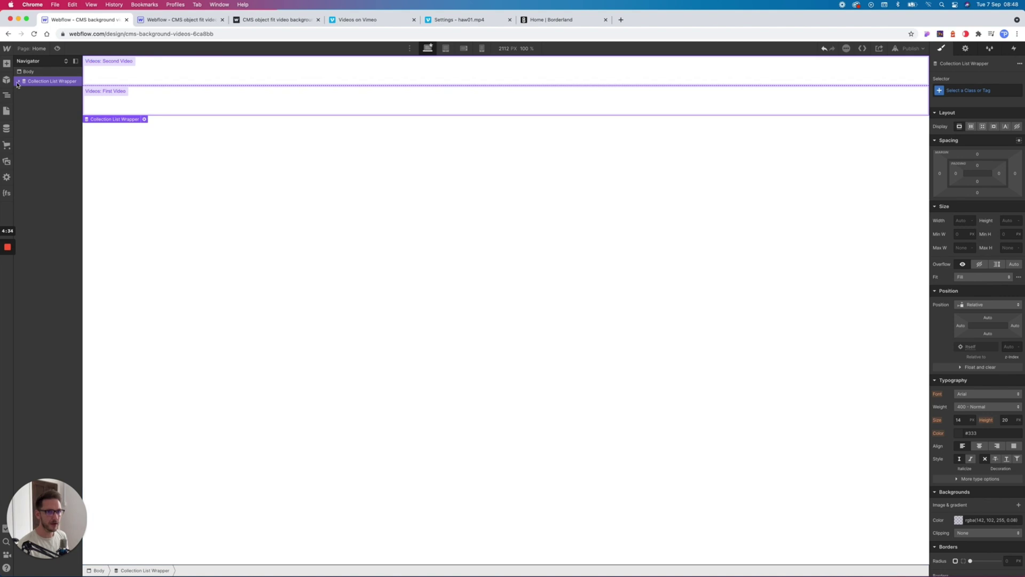
pyautogui.click(19, 81)
pyautogui.click(24, 91)
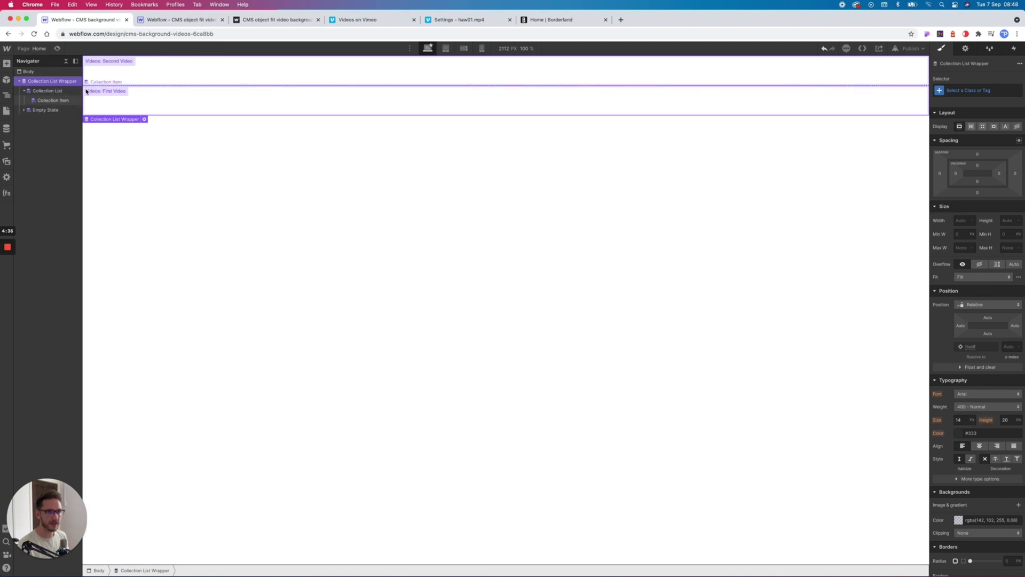
# Step: Give the collection wrapper the class wrapper with 100% width
pyautogui.moveTo(83, 94); pyautogui.dragTo(119, 94)
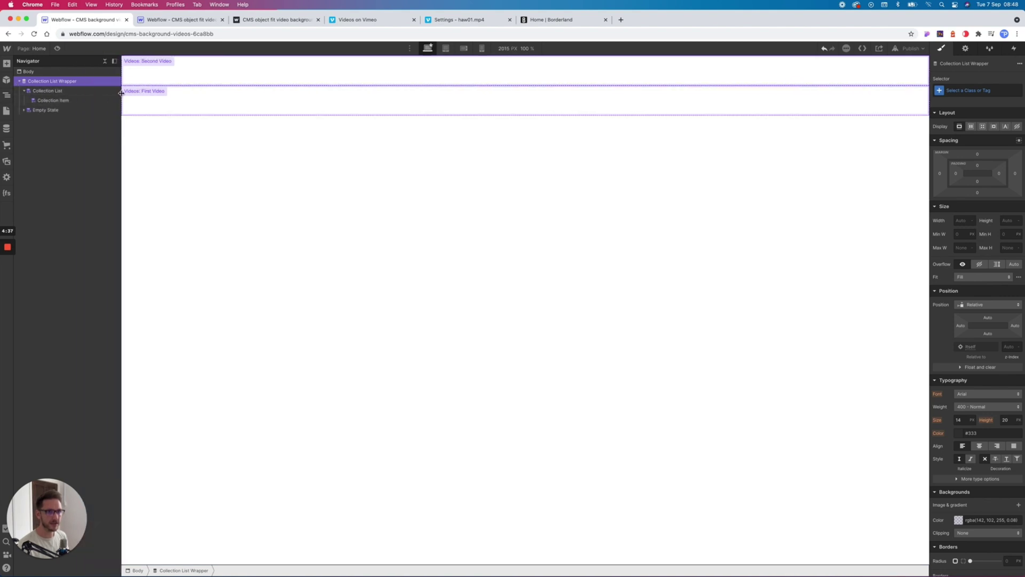
pyautogui.click(963, 88)
pyautogui.write('wrapper')
pyautogui.press('Return')
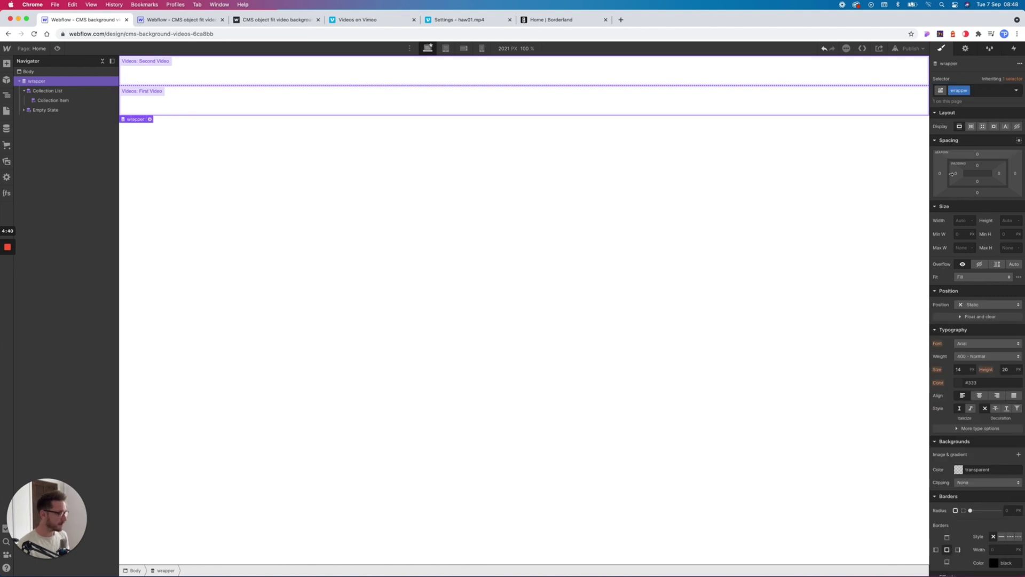
pyautogui.click(962, 220)
pyautogui.write('100%')
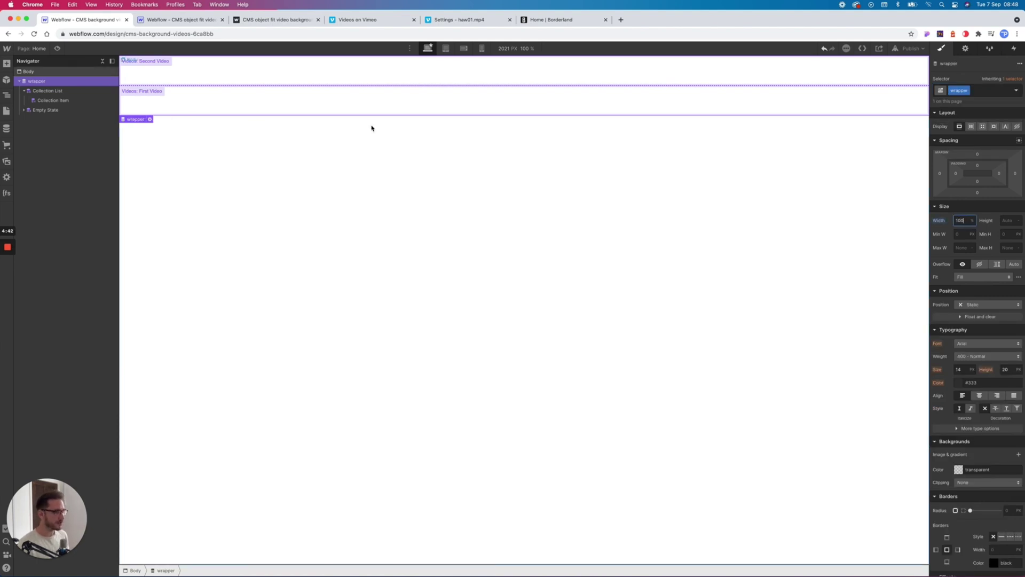
# Step: Give the Collection List the class list with 100% width
pyautogui.click(48, 92)
pyautogui.click(972, 90)
pyautogui.write('l')
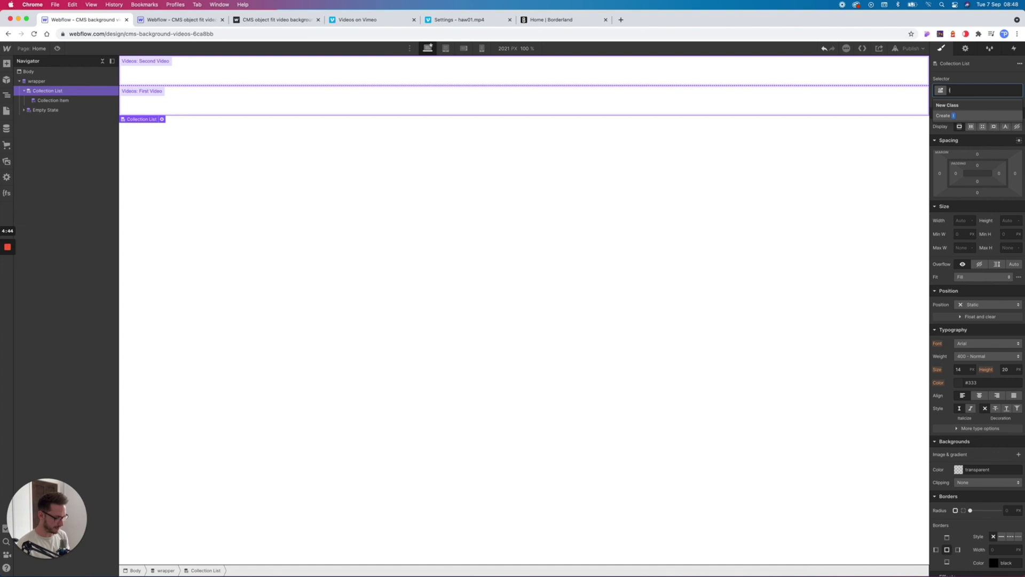
pyautogui.write('ist')
pyautogui.press('Return')
pyautogui.click(962, 221)
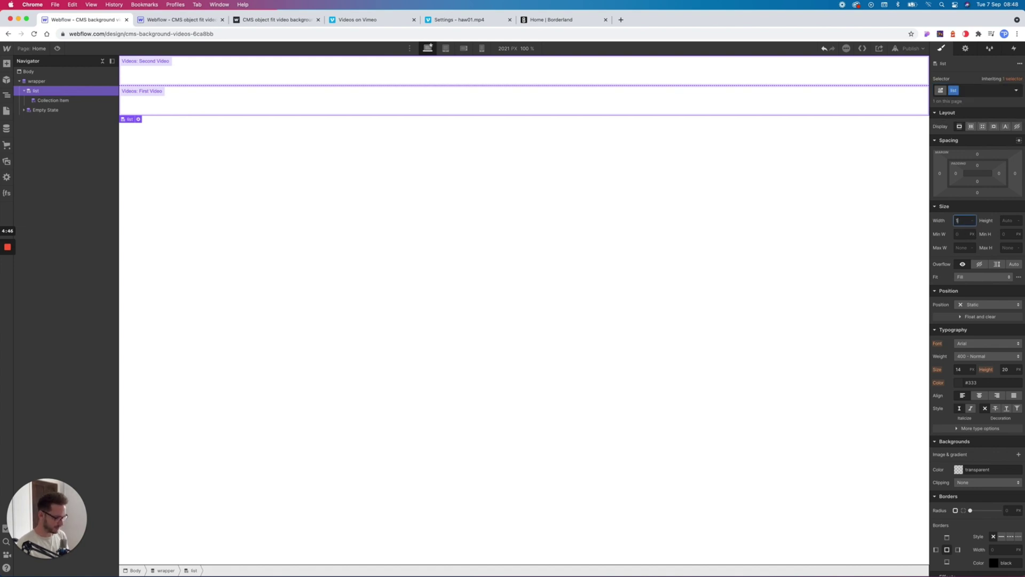
pyautogui.write('100')
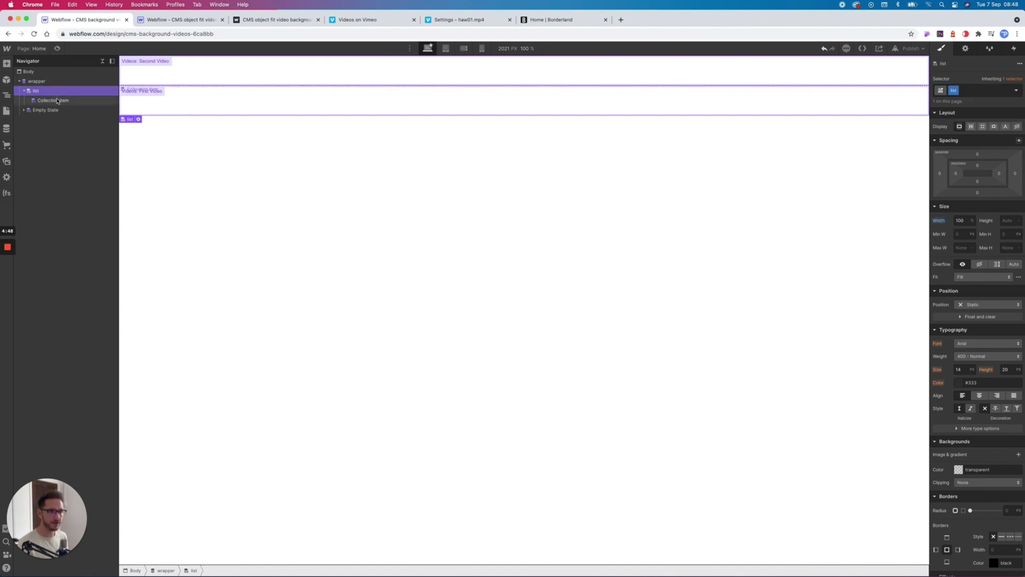
# Step: Give the Collection Item the class item with 100% width
pyautogui.click(855, 102)
pyautogui.click(959, 89)
pyautogui.write('item')
pyautogui.press('Return')
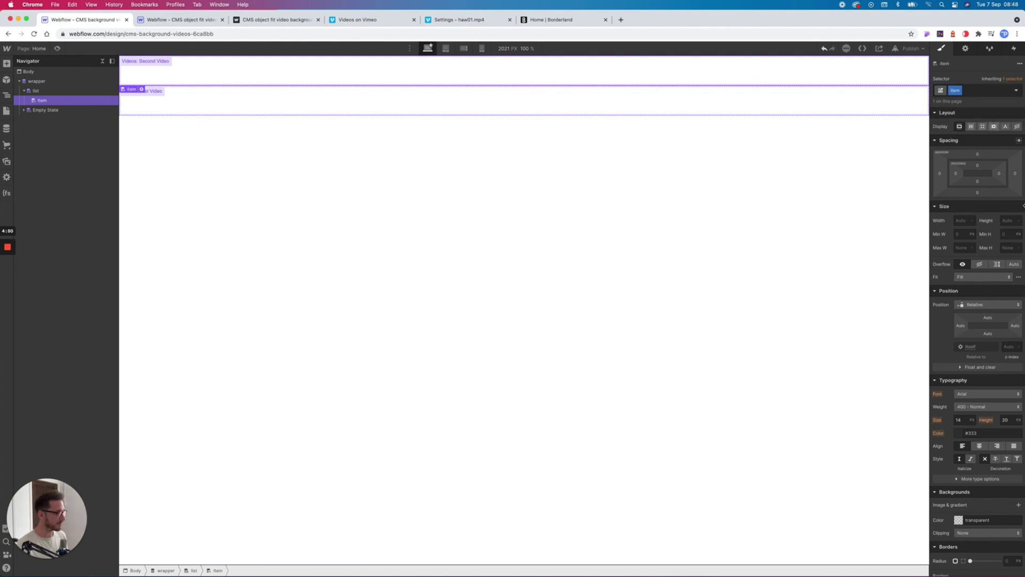
pyautogui.click(963, 221)
pyautogui.write('100%')
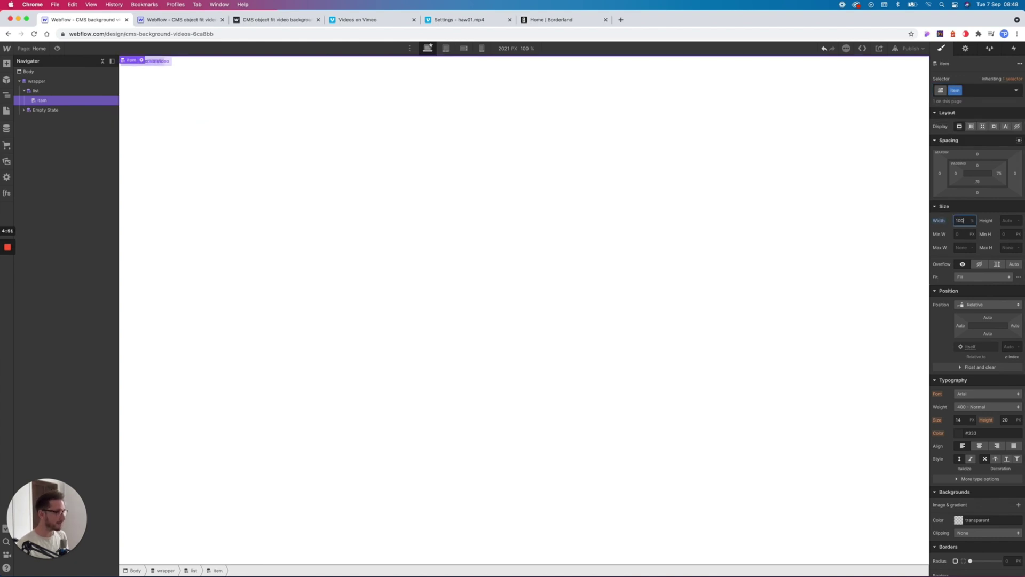
pyautogui.click(35, 91)
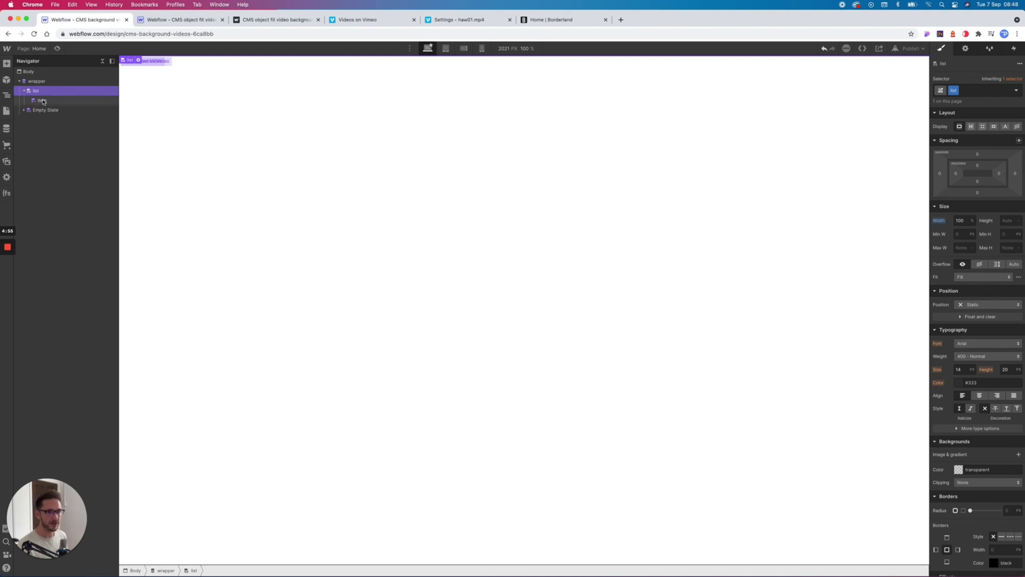
pyautogui.click(42, 100)
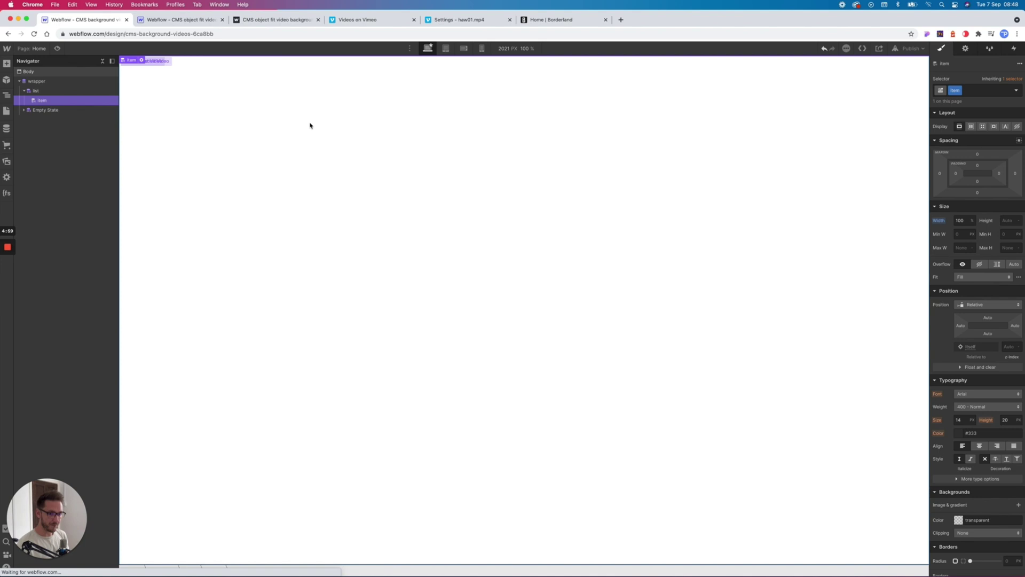
# Step: Add an HTML Embed to the item and paste the example video embed code from the showcase project
pyautogui.press('super+e')
pyautogui.write('em')
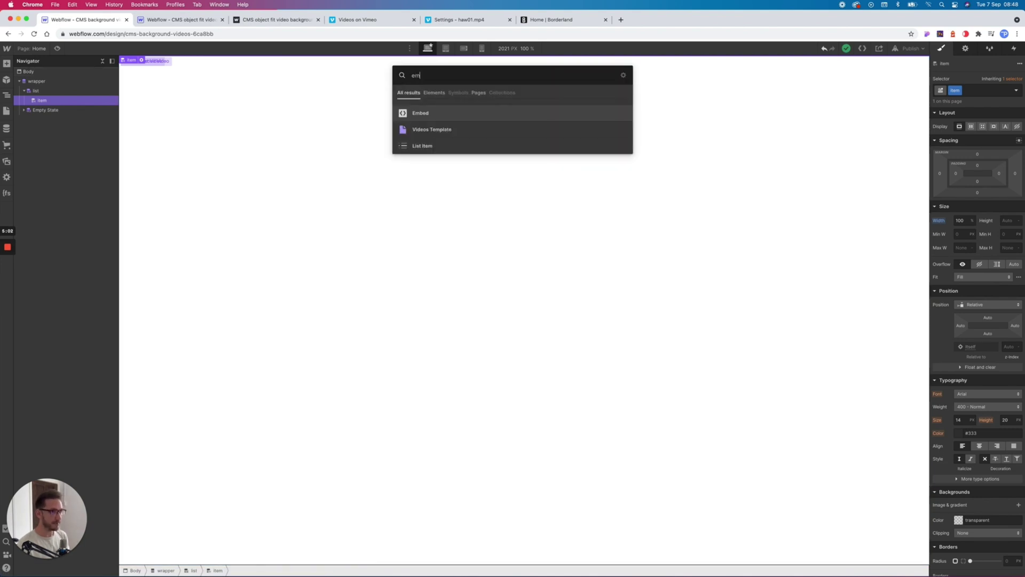
pyautogui.press('Return')
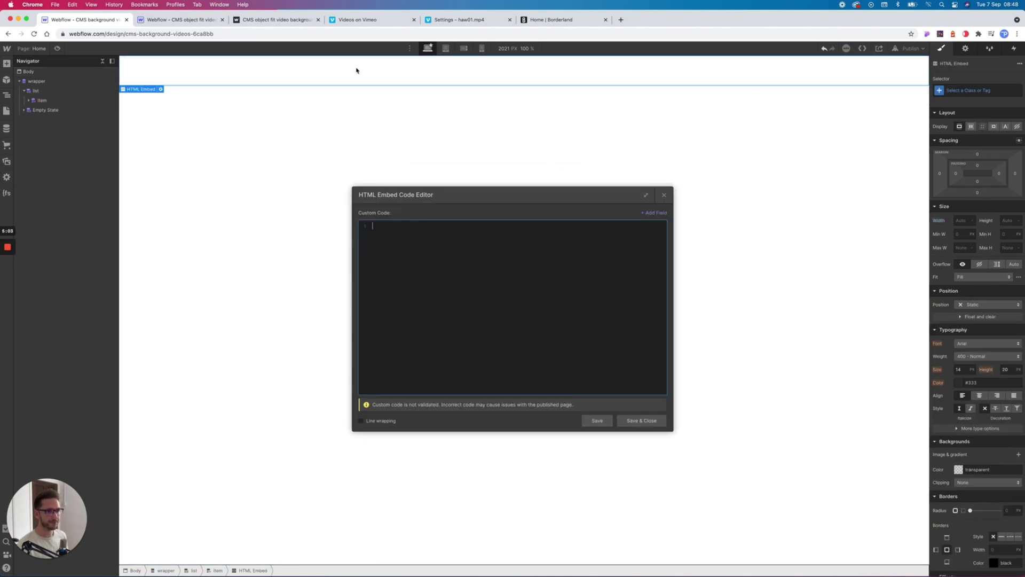
pyautogui.click(176, 19)
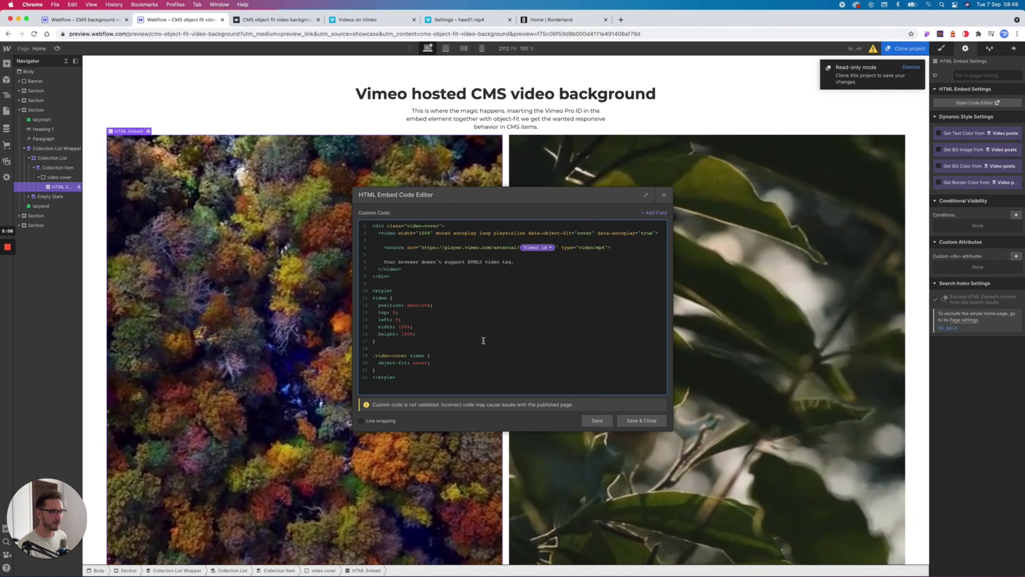
pyautogui.press('super+a')
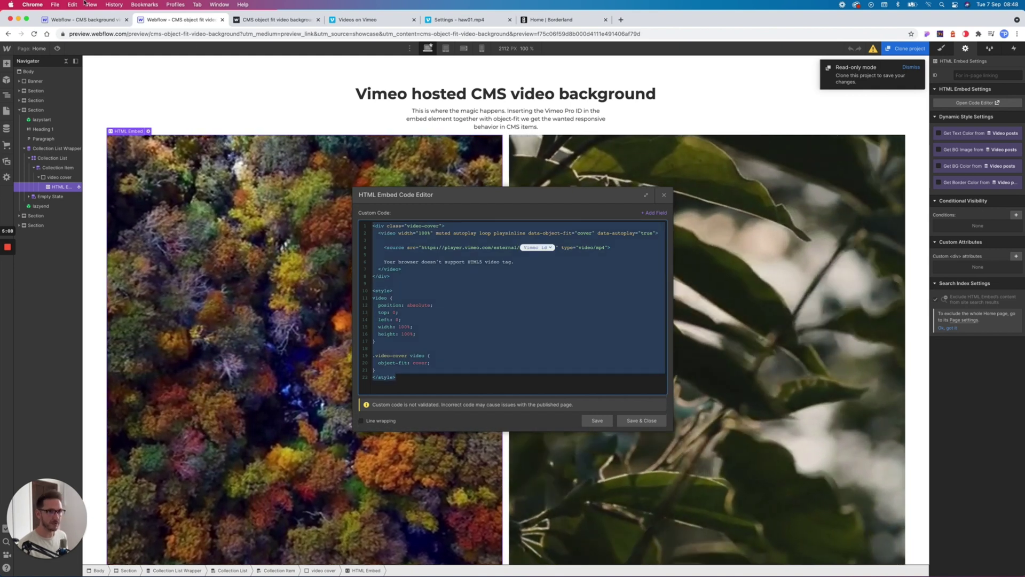
pyautogui.click(85, 22)
pyautogui.press('super+v')
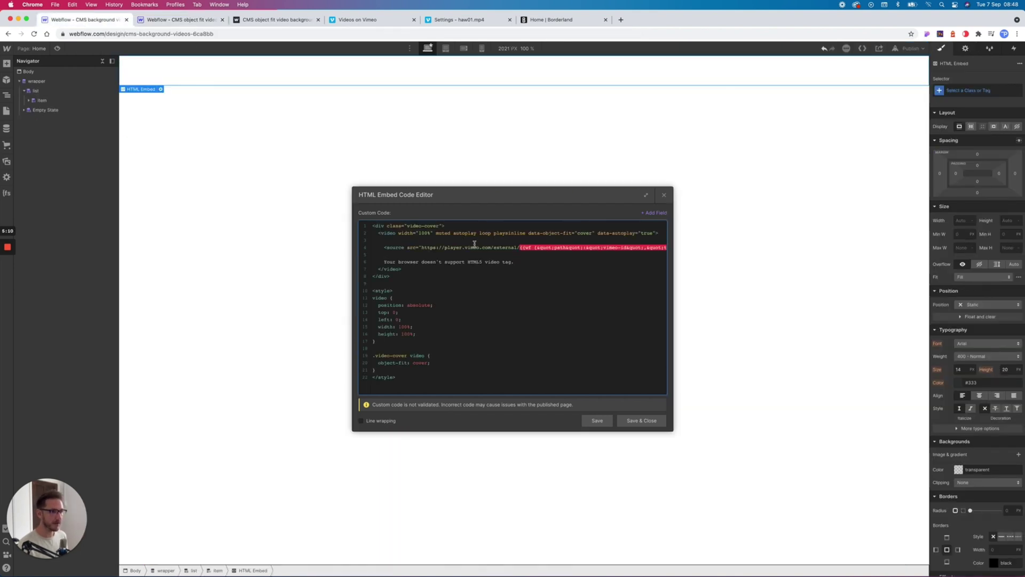
# Step: Replace the source link's CMS field token with the Vimeo slug field and save the embed
pyautogui.hscroll(5, 490, 245)
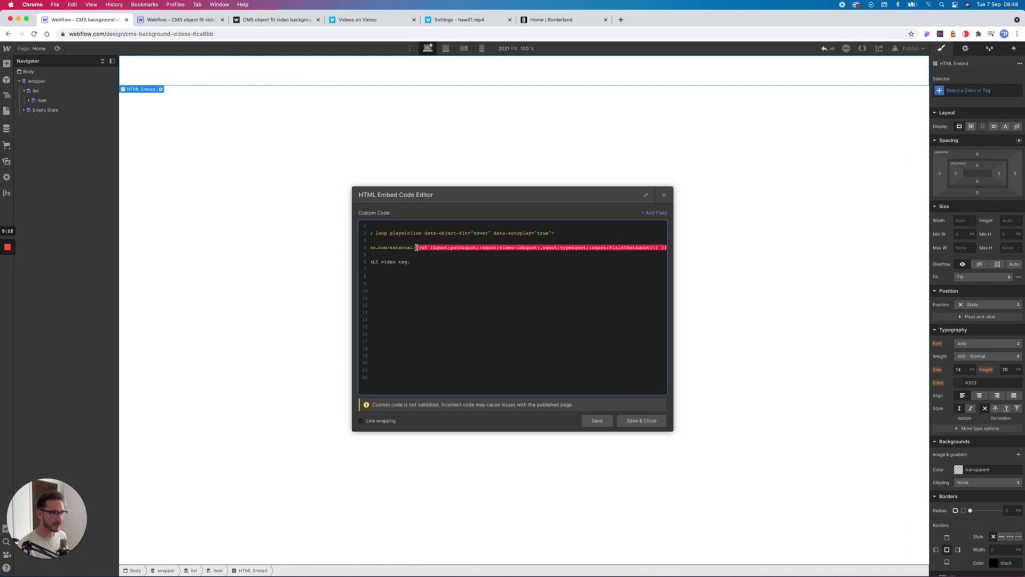
pyautogui.hscroll(3, 416, 247)
pyautogui.click(610, 247)
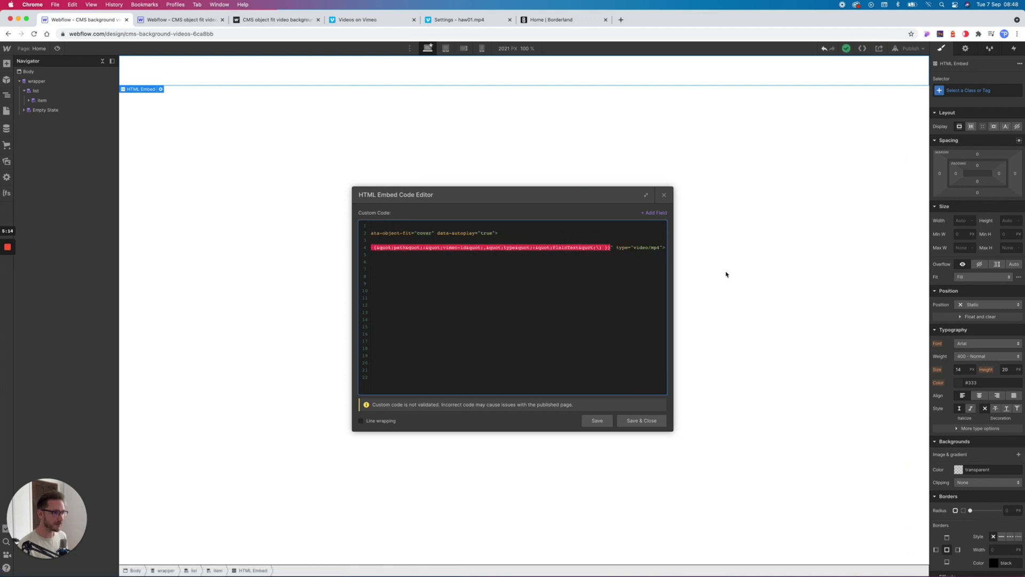
pyautogui.press('BackSpace')
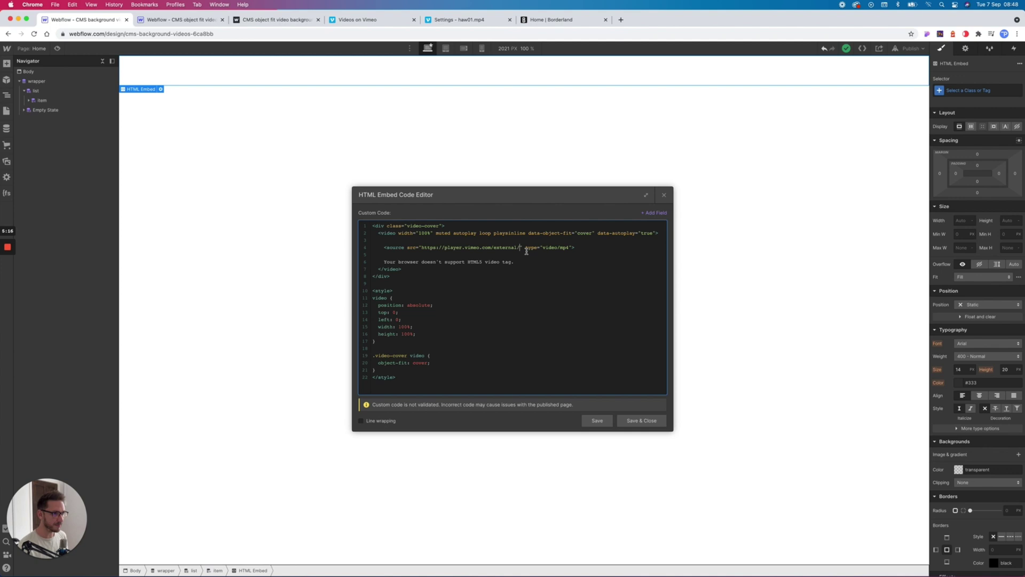
pyautogui.click(656, 213)
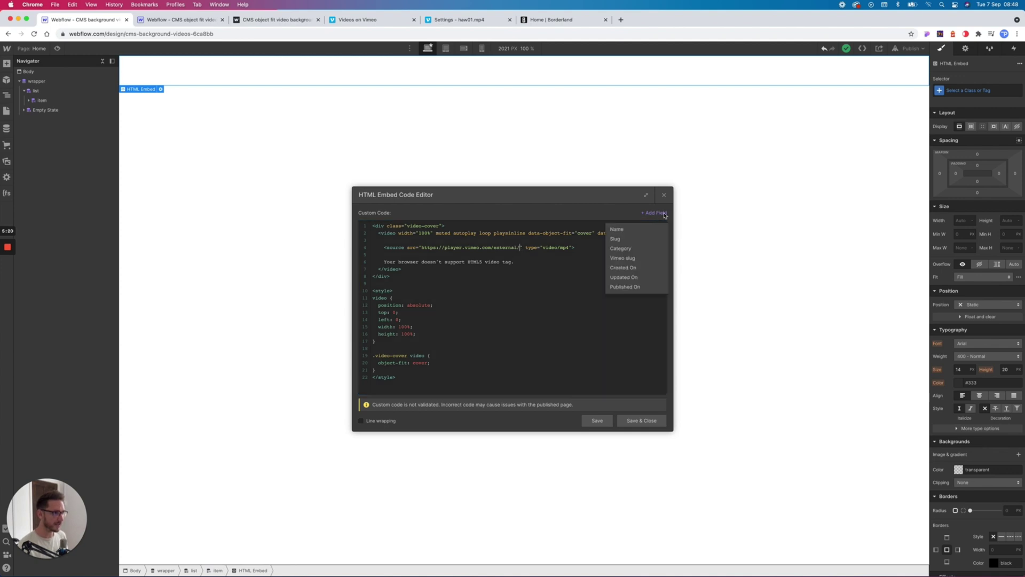
pyautogui.click(622, 258)
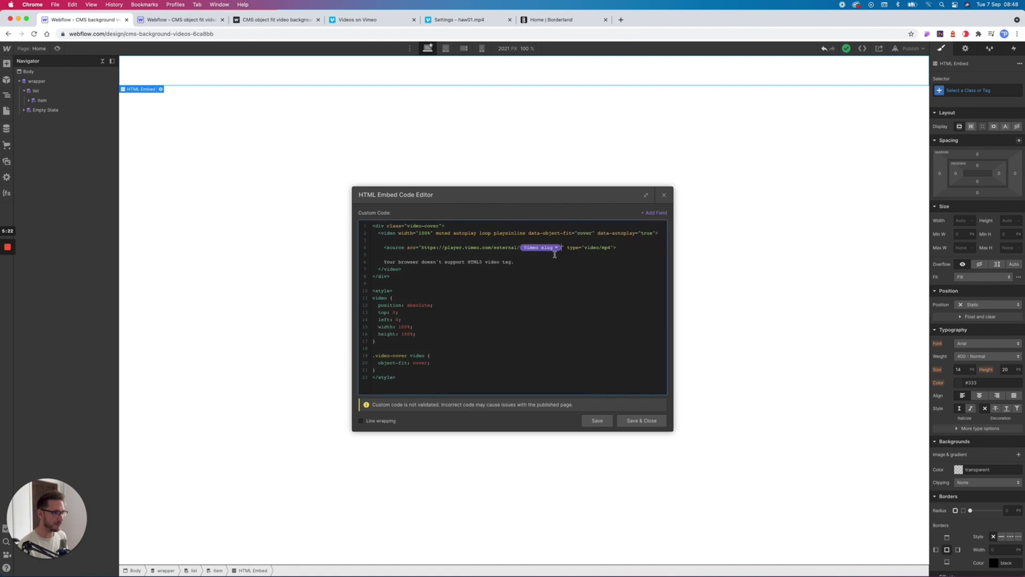
pyautogui.click(643, 420)
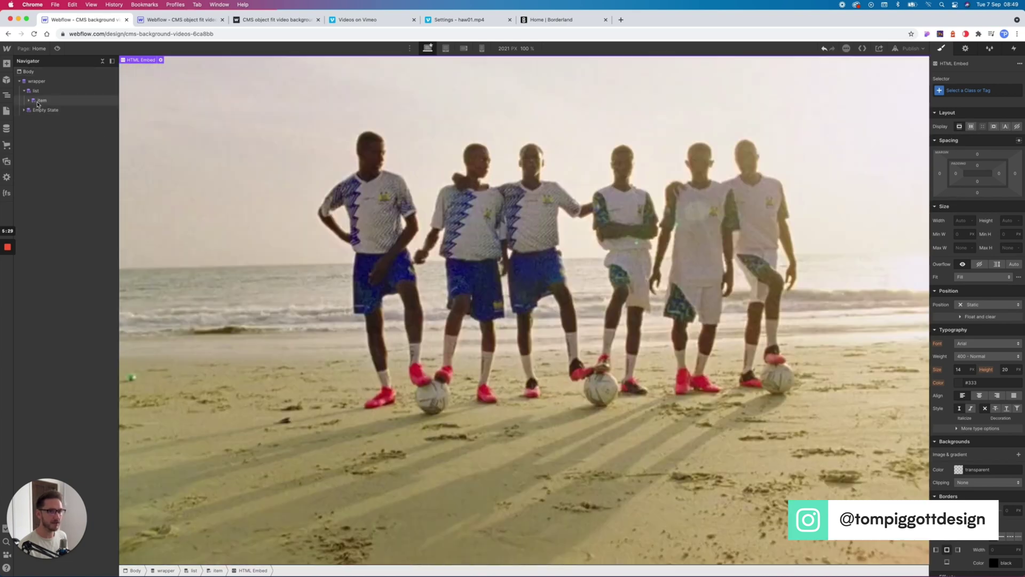
pyautogui.click(38, 102)
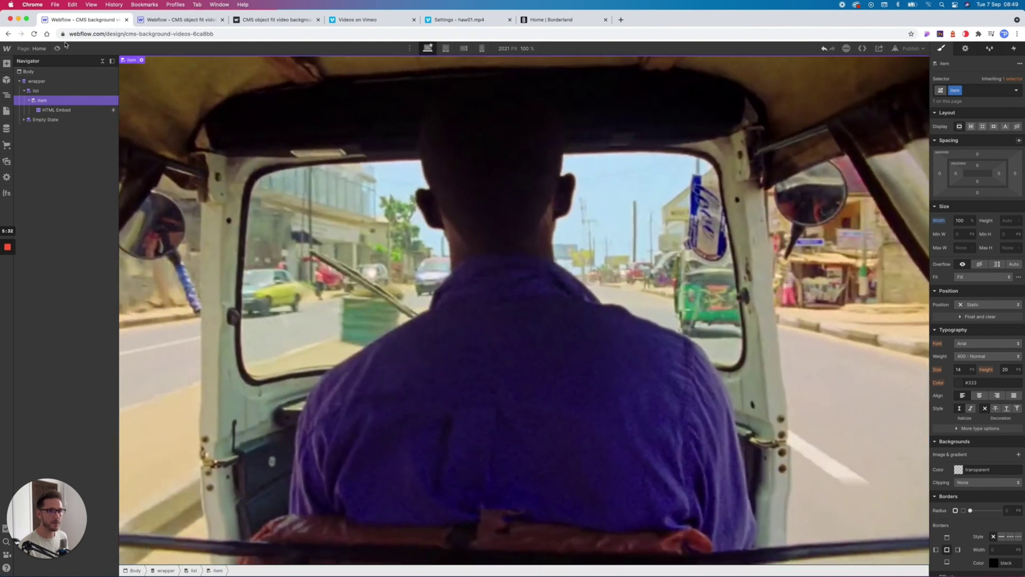
pyautogui.press('super+shift+p')
pyautogui.moveTo(1023, 319); pyautogui.dragTo(383, 319)
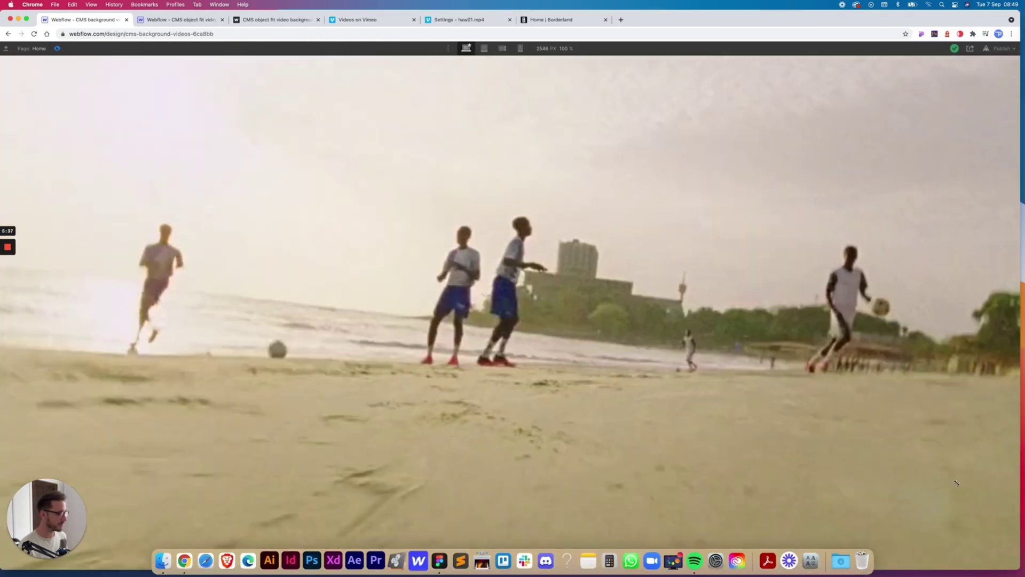
pyautogui.moveTo(1024, 575)
pyautogui.mouseDown()
pyautogui.moveTo(902, 351)
pyautogui.moveTo(1024, 575)
pyautogui.mouseUp()
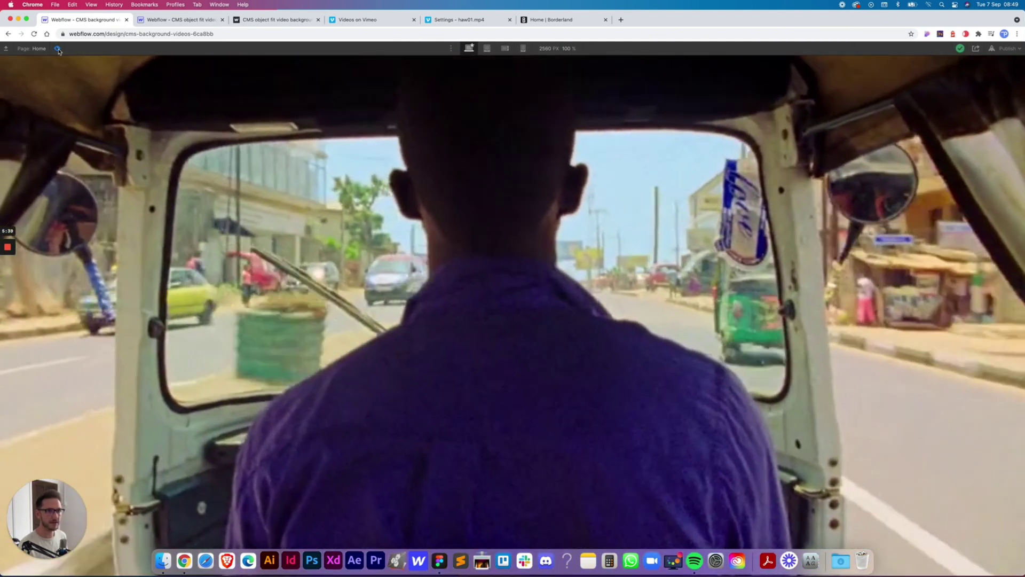
pyautogui.click(58, 48)
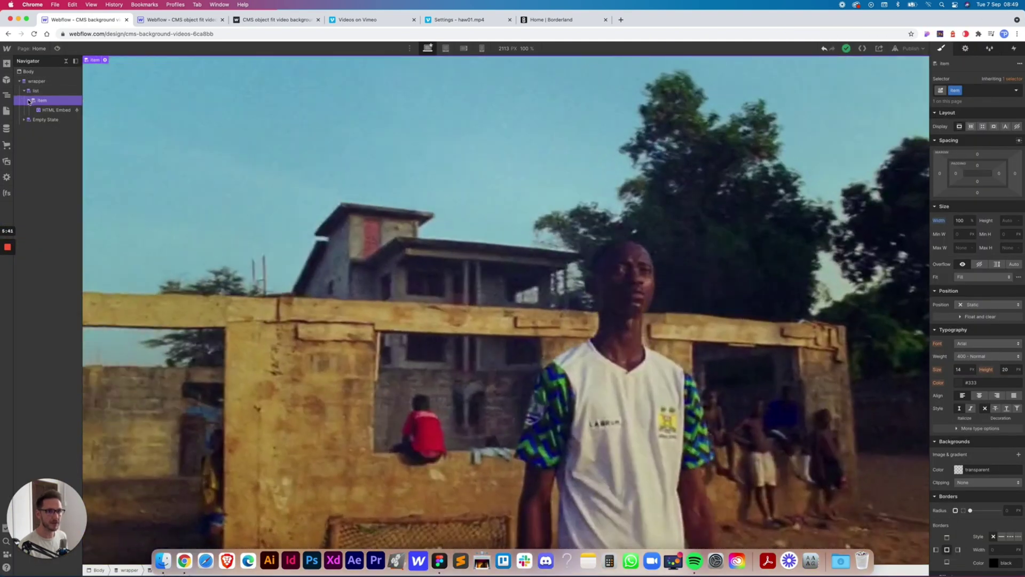
# Step: Add the combo class hero-video-item to the collection item
pyautogui.click(30, 101)
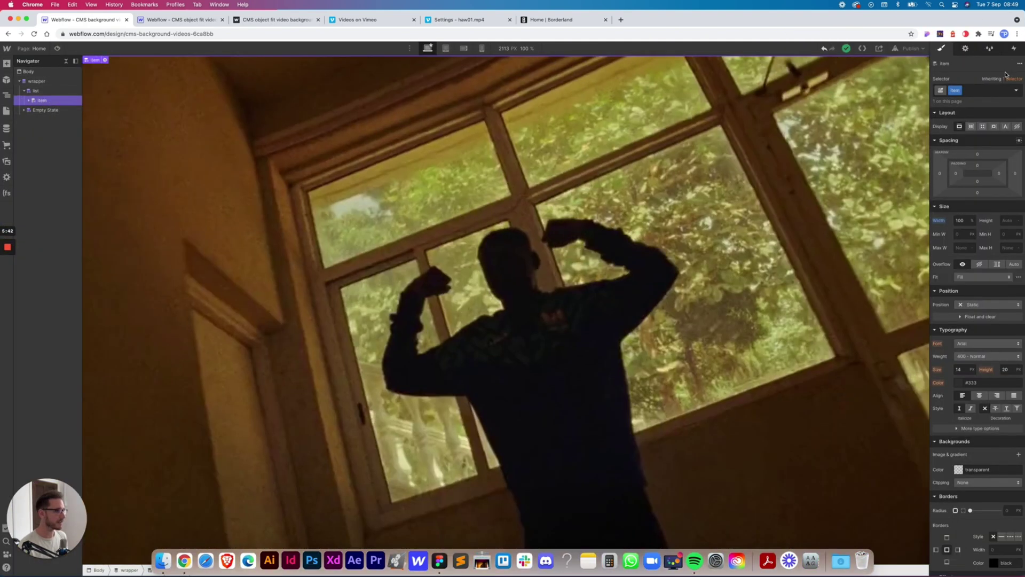
pyautogui.click(982, 91)
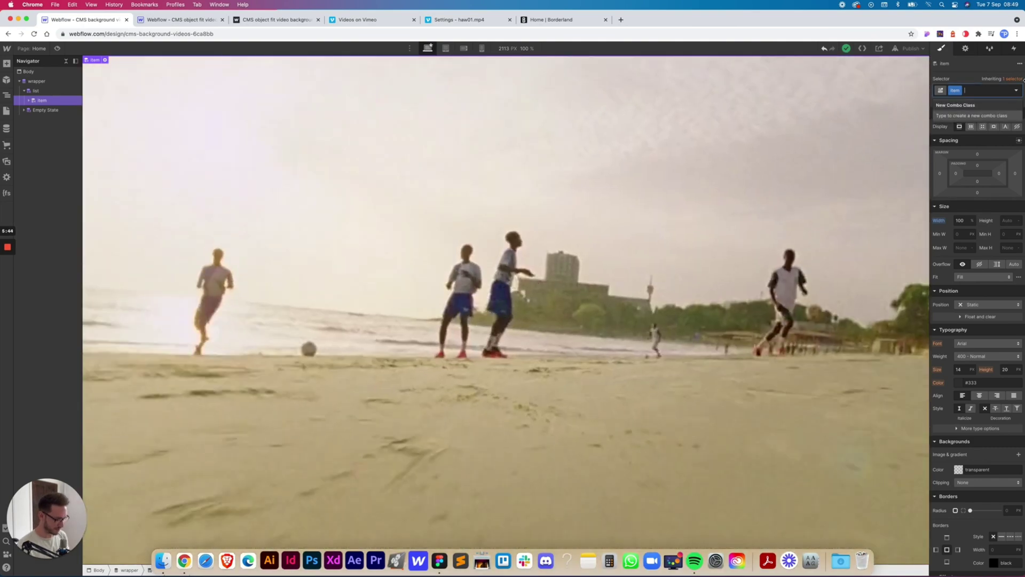
pyautogui.write('hero-video')
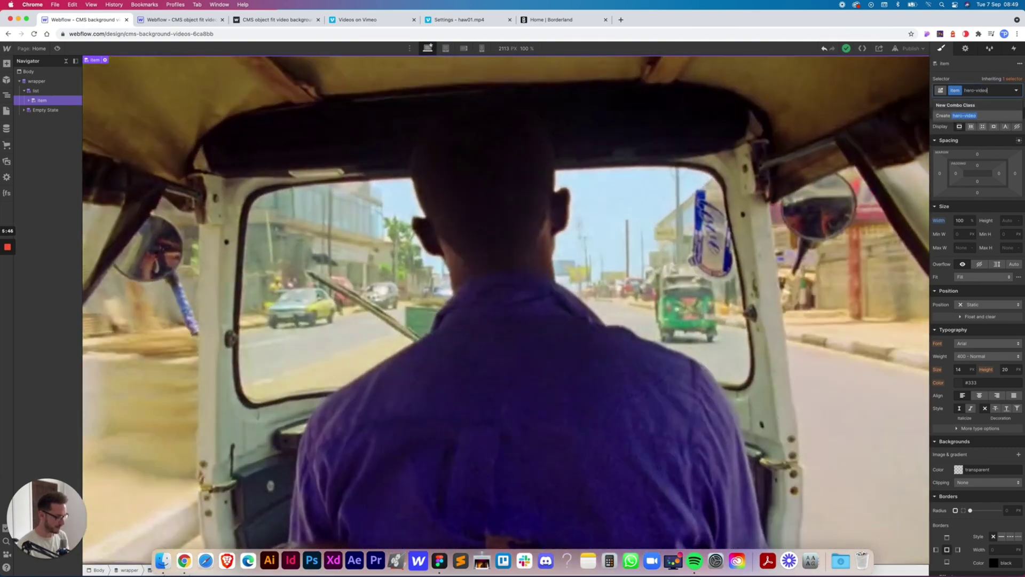
pyautogui.write('-item')
pyautogui.press('Return')
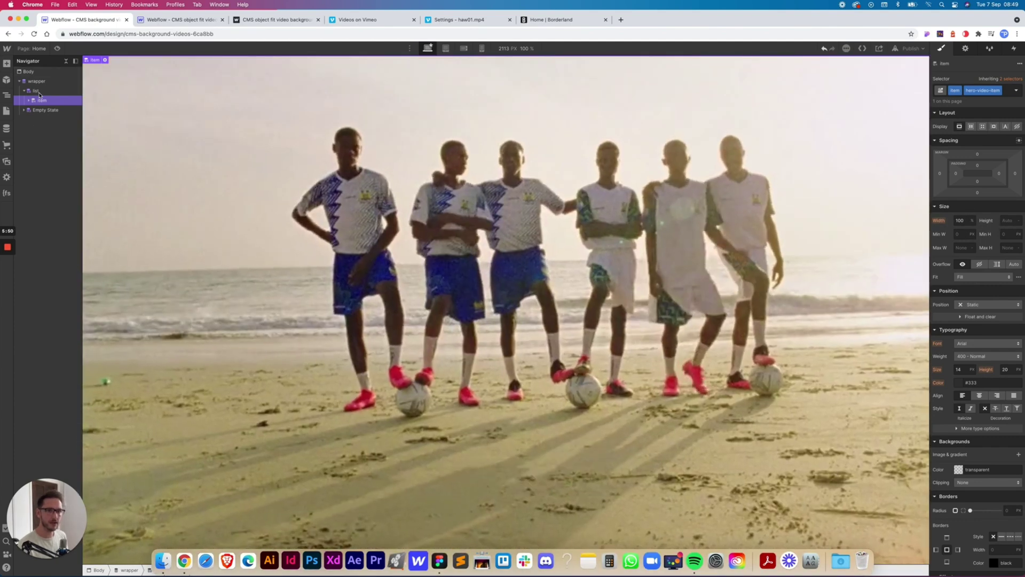
# Step: Give the list the combo class hero-video-grid with Flex display
pyautogui.click(36, 91)
pyautogui.click(976, 94)
pyautogui.write('hero-video-grid')
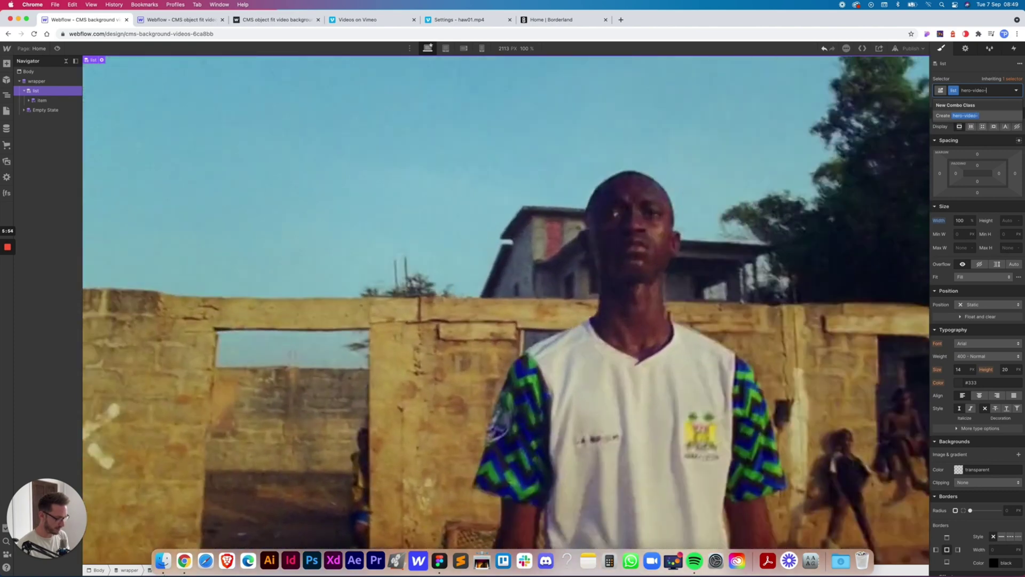
pyautogui.press('Return')
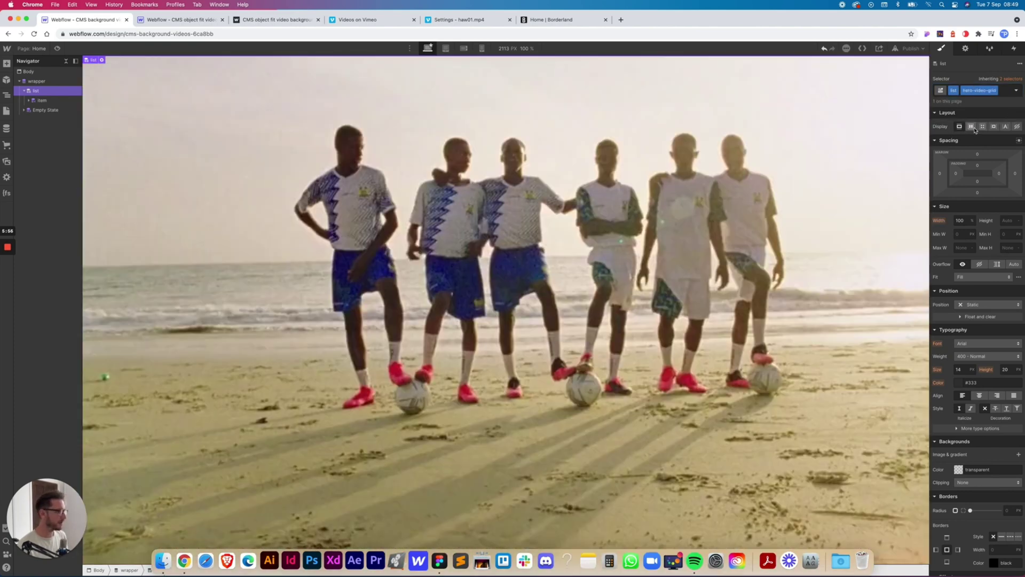
pyautogui.click(973, 127)
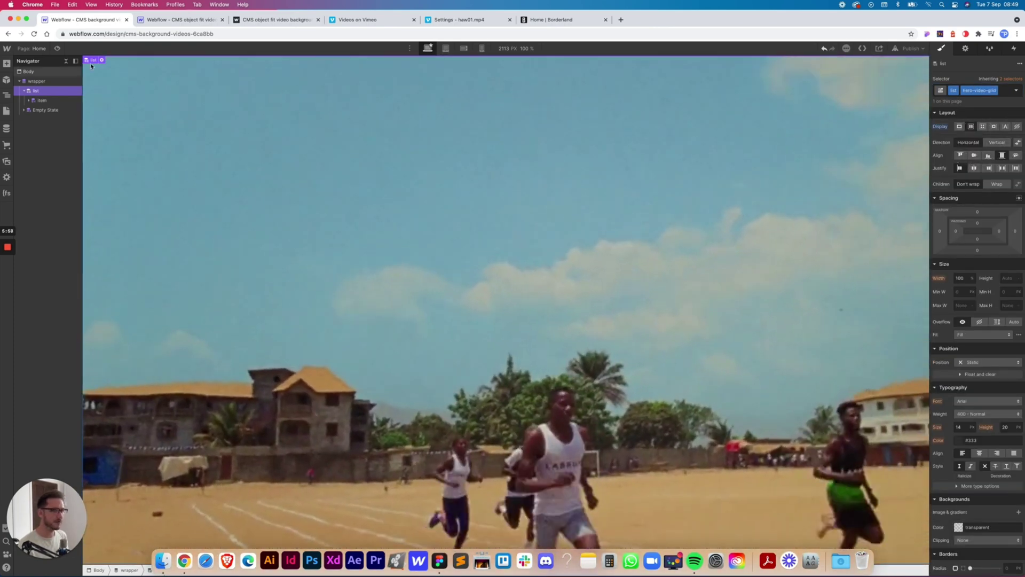
pyautogui.click(693, 150)
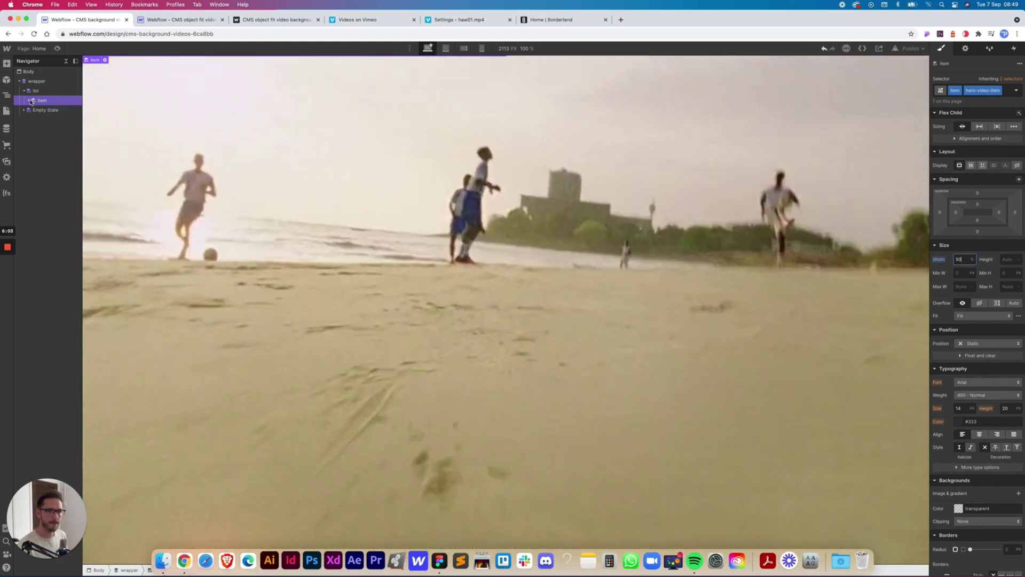
# Step: Inspect the item's HTML embed code without changing it
pyautogui.click(30, 101)
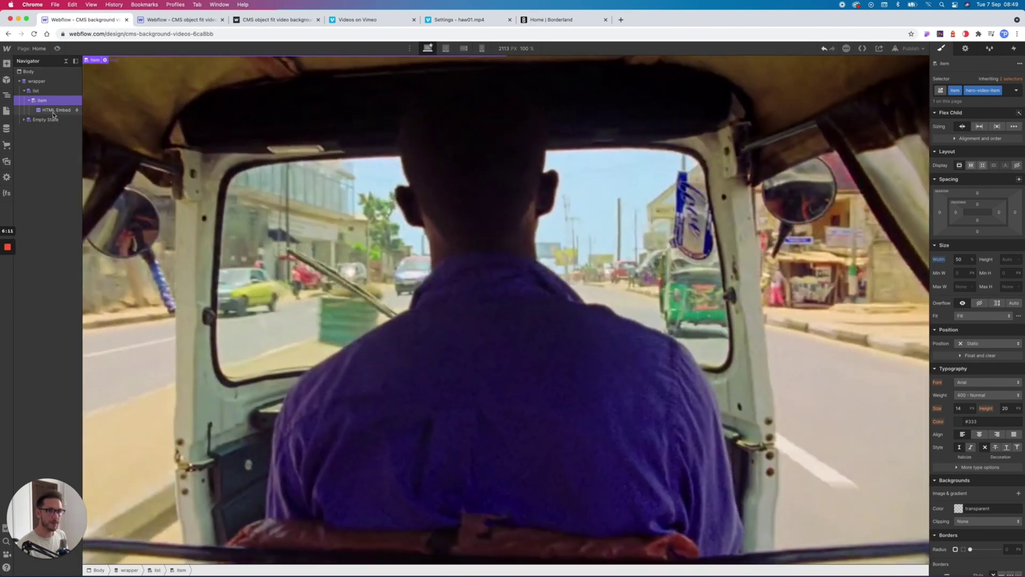
pyautogui.click(56, 110)
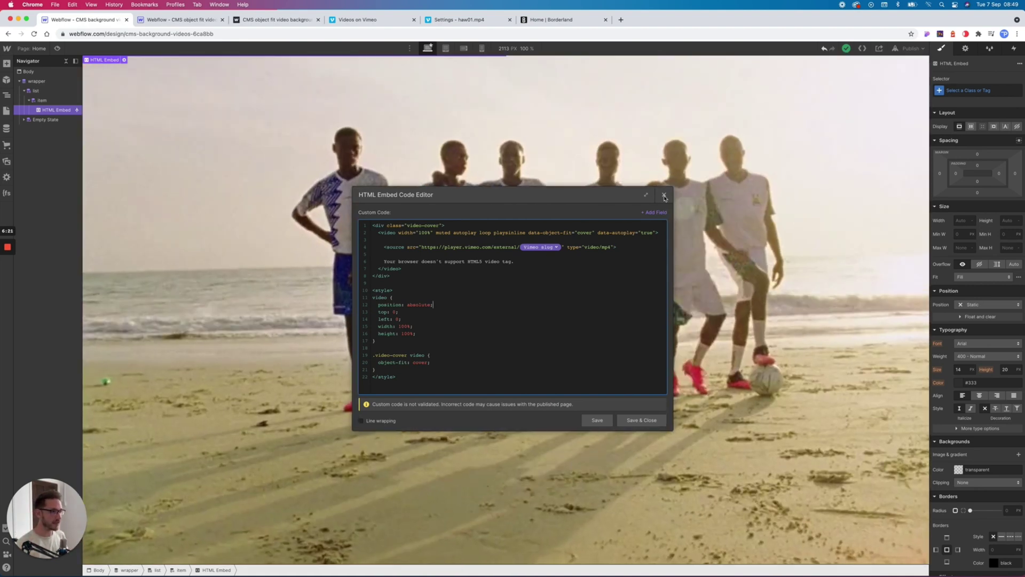
pyautogui.click(664, 195)
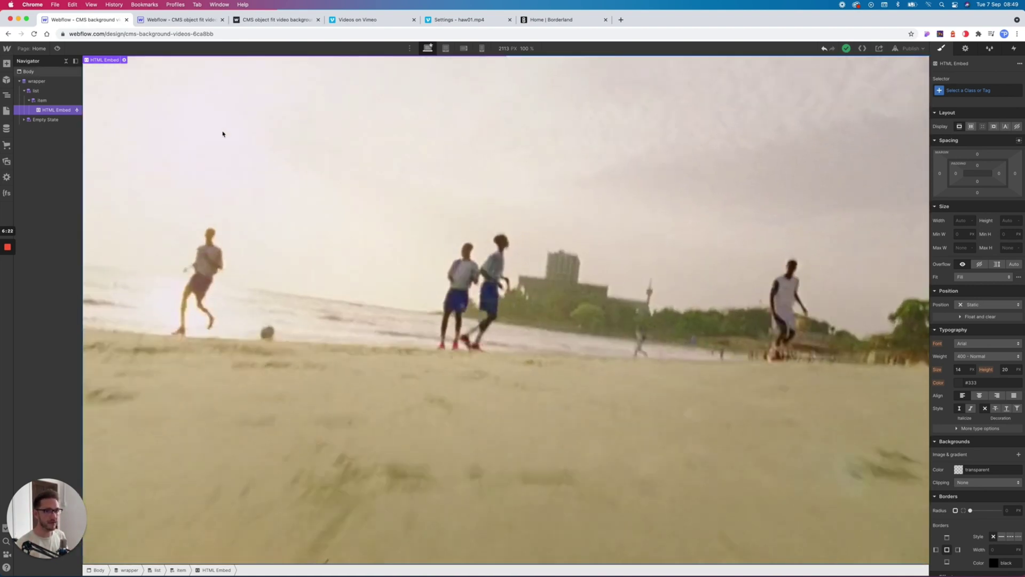
# Step: Set the video item to Relative position and 70vh height
pyautogui.click(42, 100)
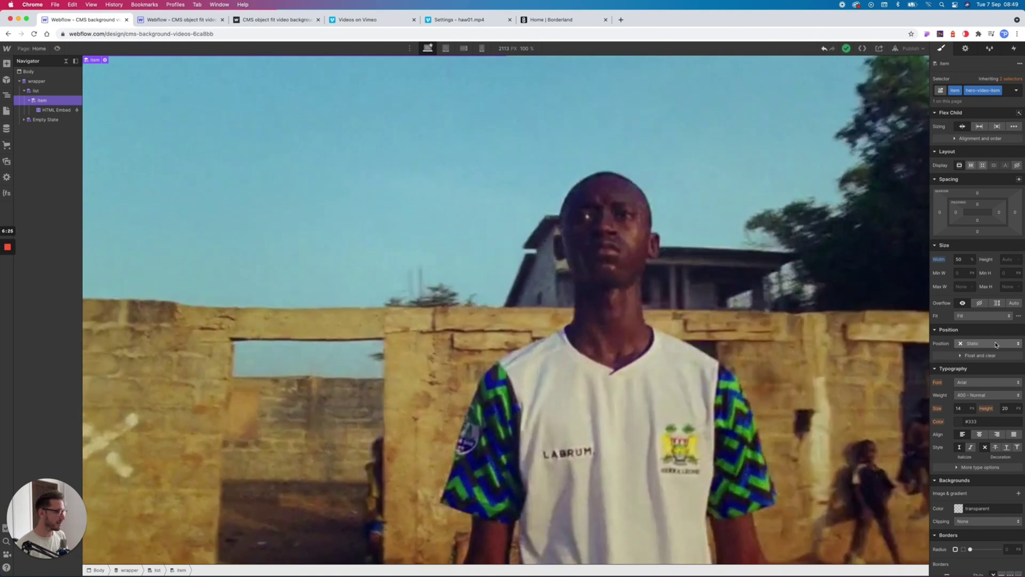
pyautogui.click(996, 344)
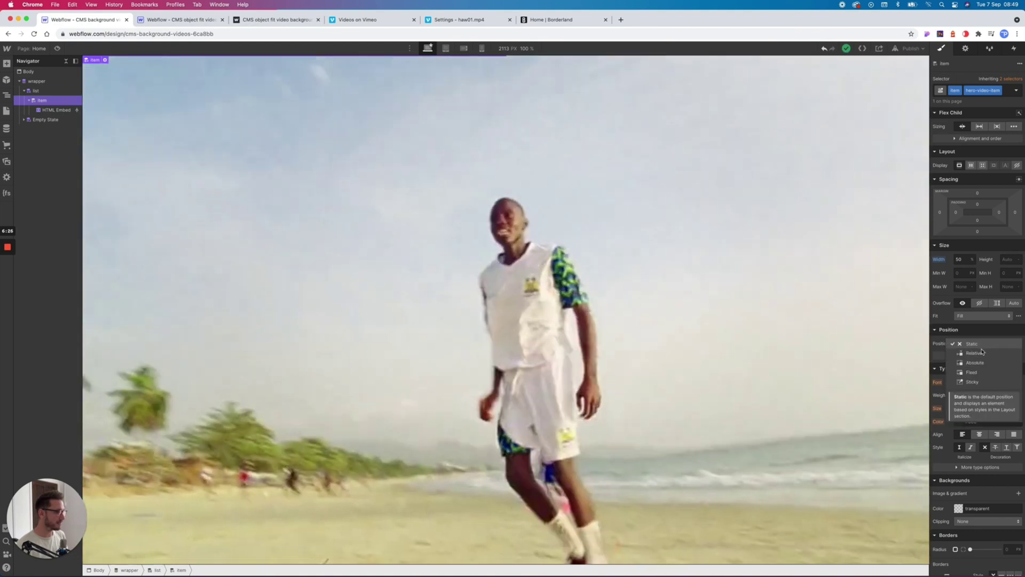
pyautogui.click(988, 375)
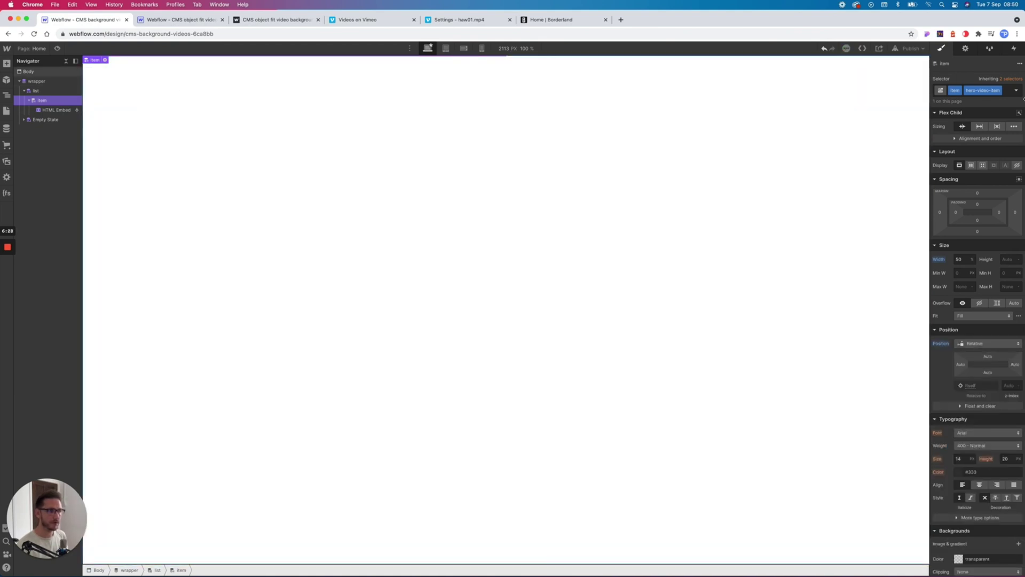
pyautogui.click(1009, 260)
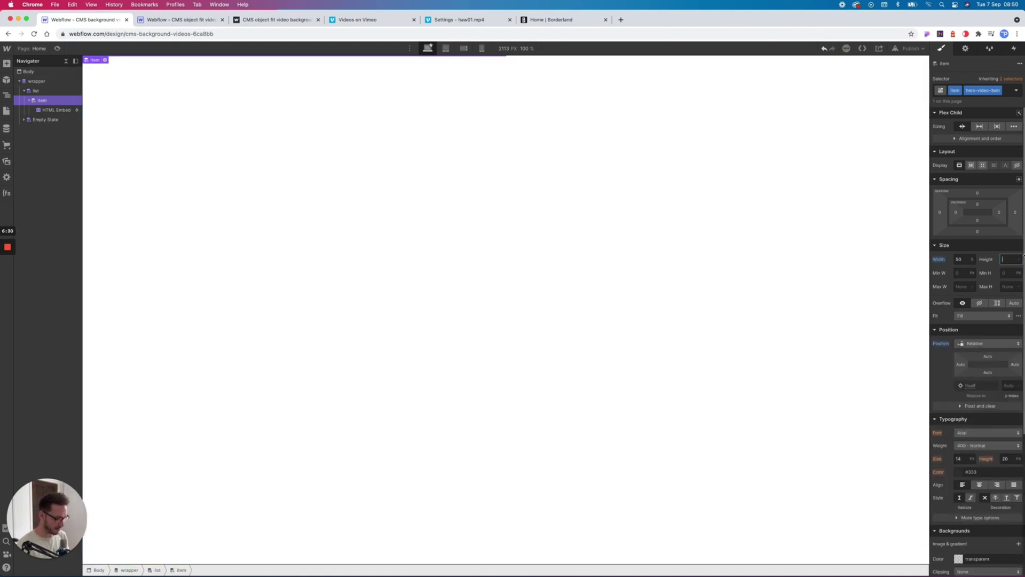
pyautogui.write('70vh')
pyautogui.press('Return')
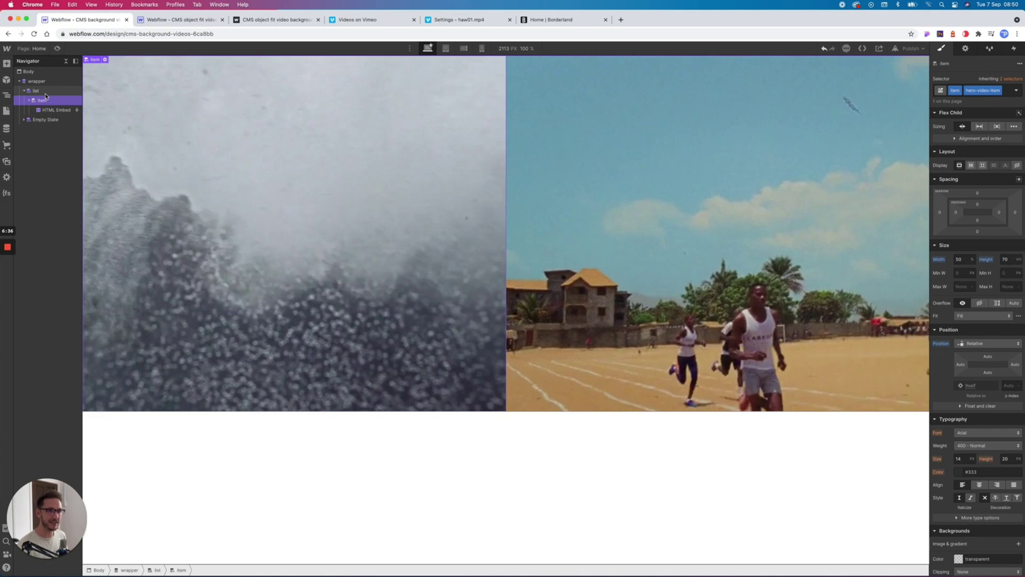
# Step: Set the video item to 100vh height and 100% width
pyautogui.click(45, 92)
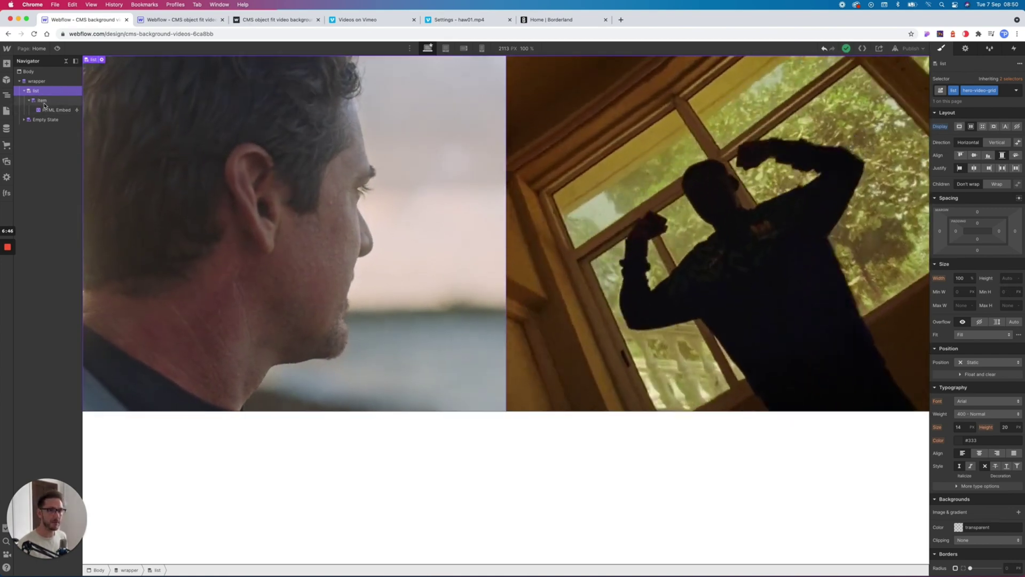
pyautogui.click(43, 101)
pyautogui.click(1006, 259)
pyautogui.write('100')
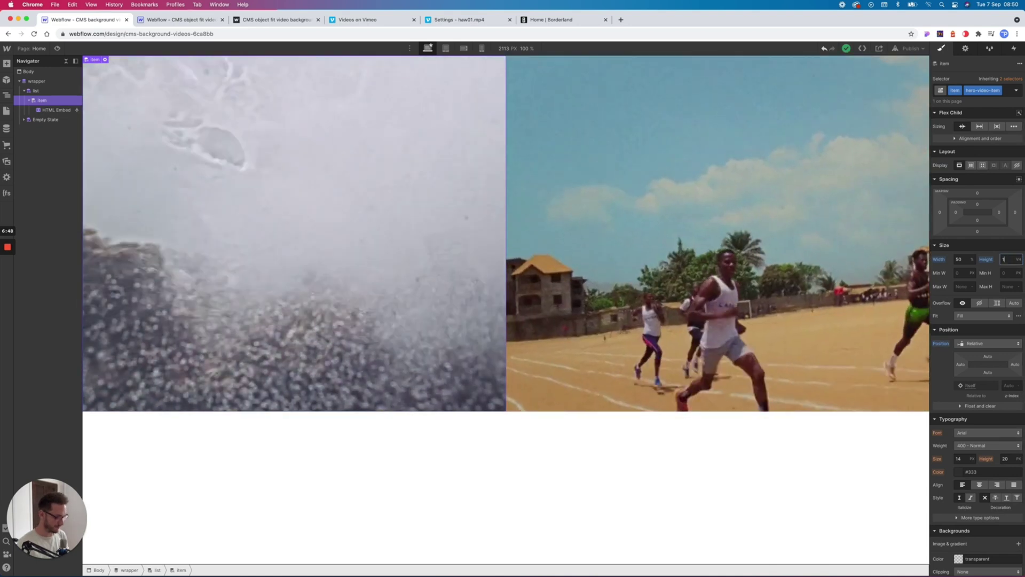
pyautogui.press('Return')
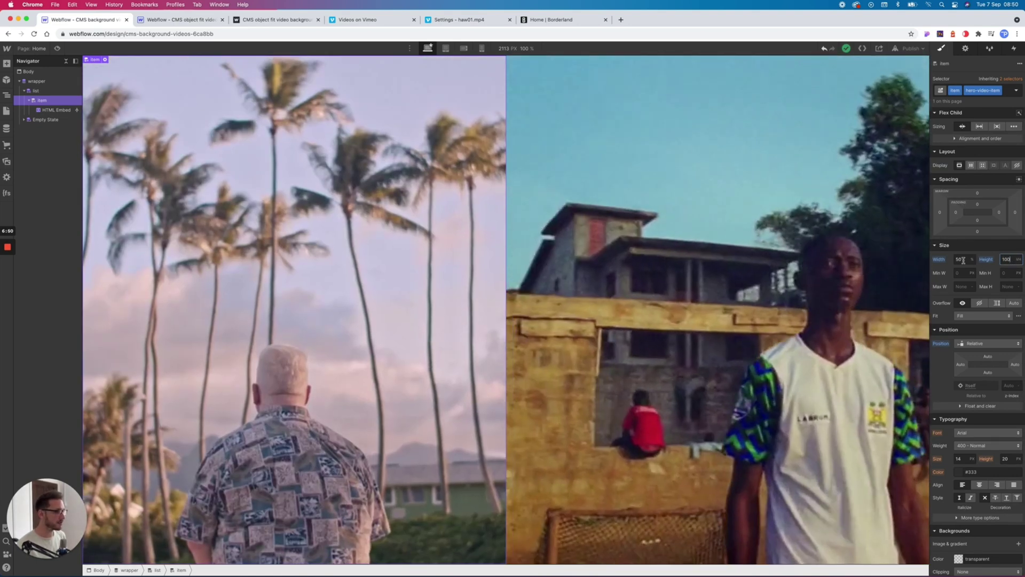
pyautogui.click(960, 260)
pyautogui.write('100')
pyautogui.press('Return')
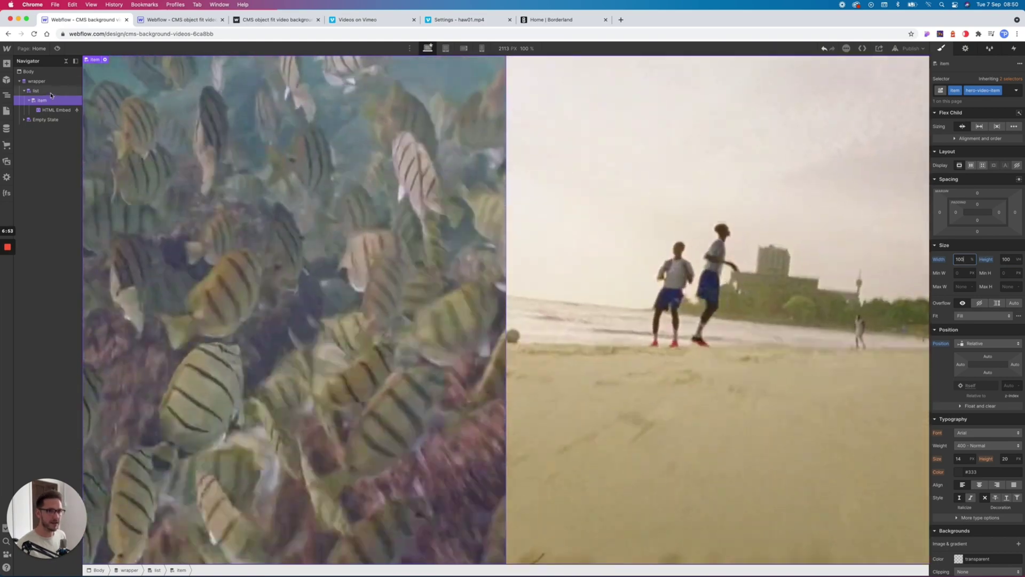
# Step: Check the list layout, then reduce the item height to 50vh
pyautogui.click(51, 93)
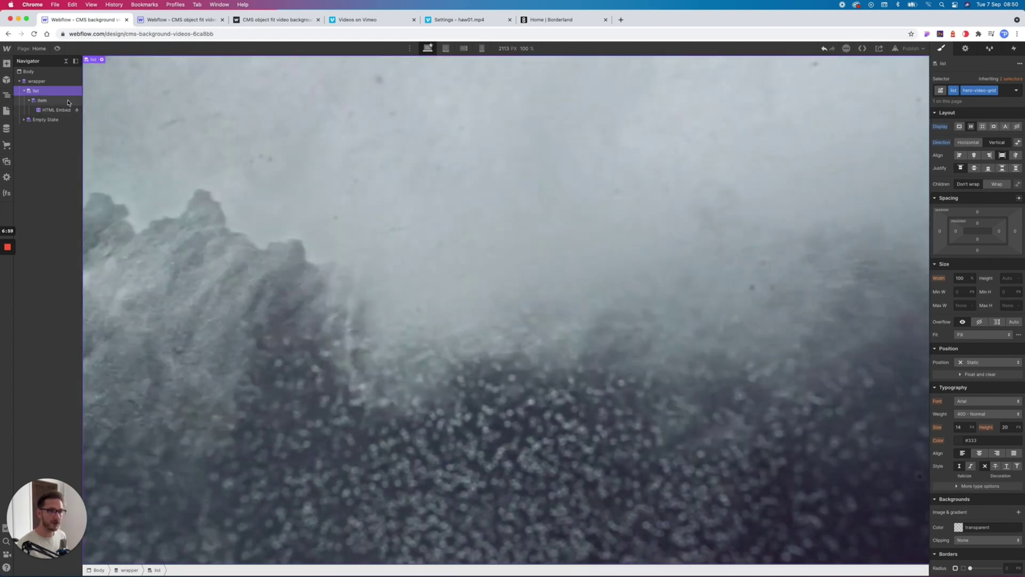
pyautogui.click(68, 102)
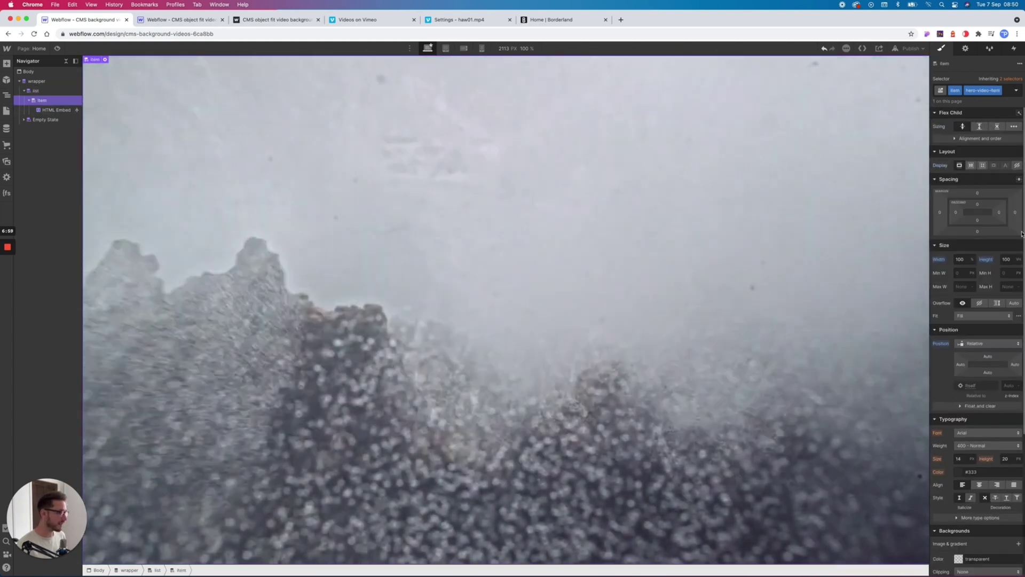
pyautogui.click(1011, 259)
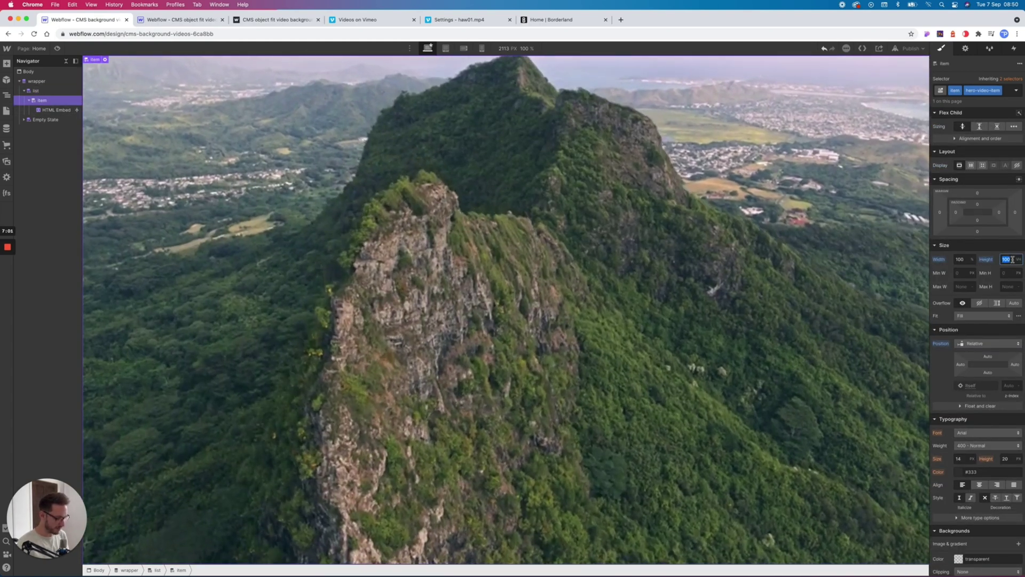
pyautogui.write('50')
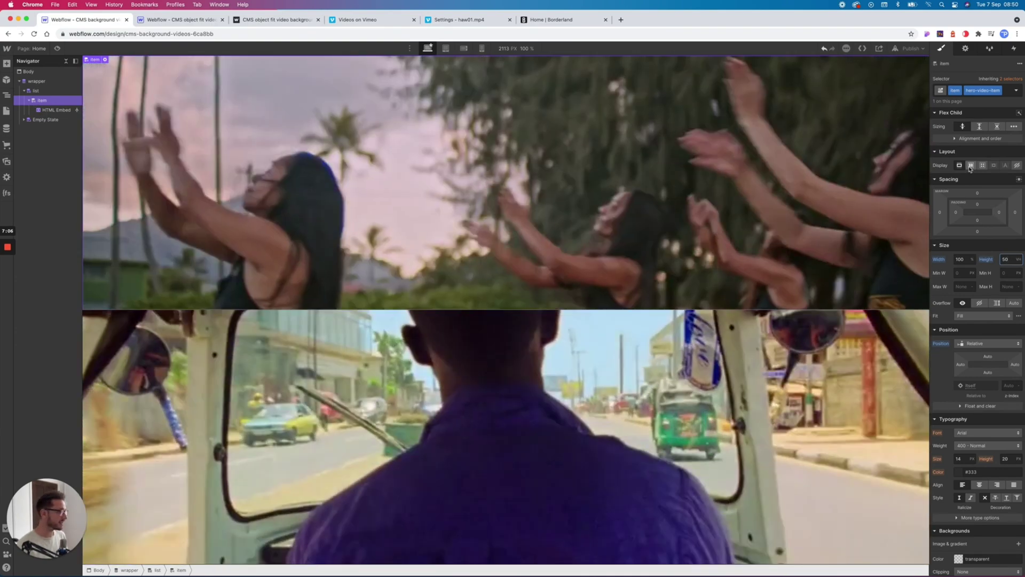
# Step: Set the item's Display to Flex with Vertical direction and insert a Heading 1
pyautogui.click(971, 166)
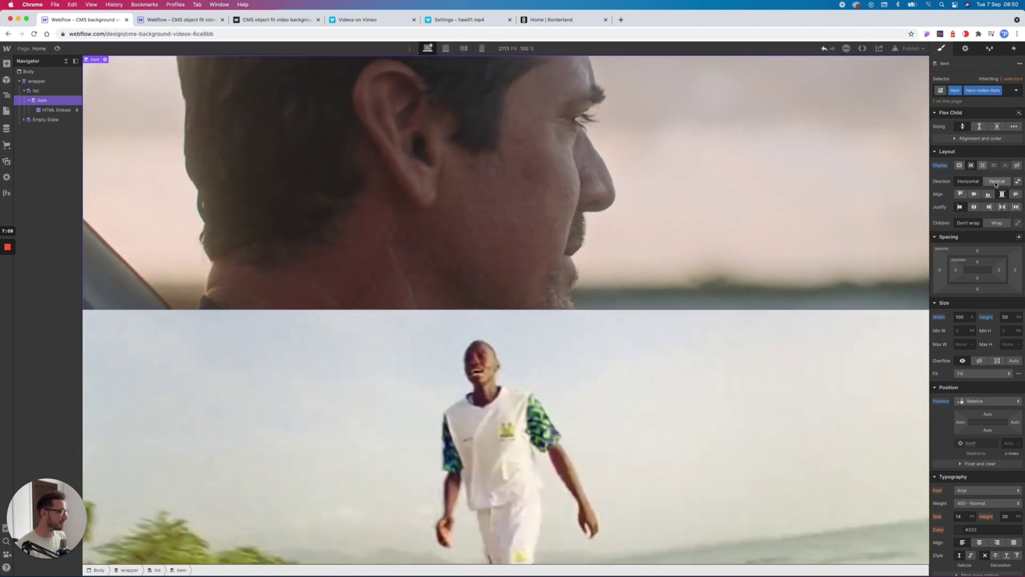
pyautogui.click(997, 182)
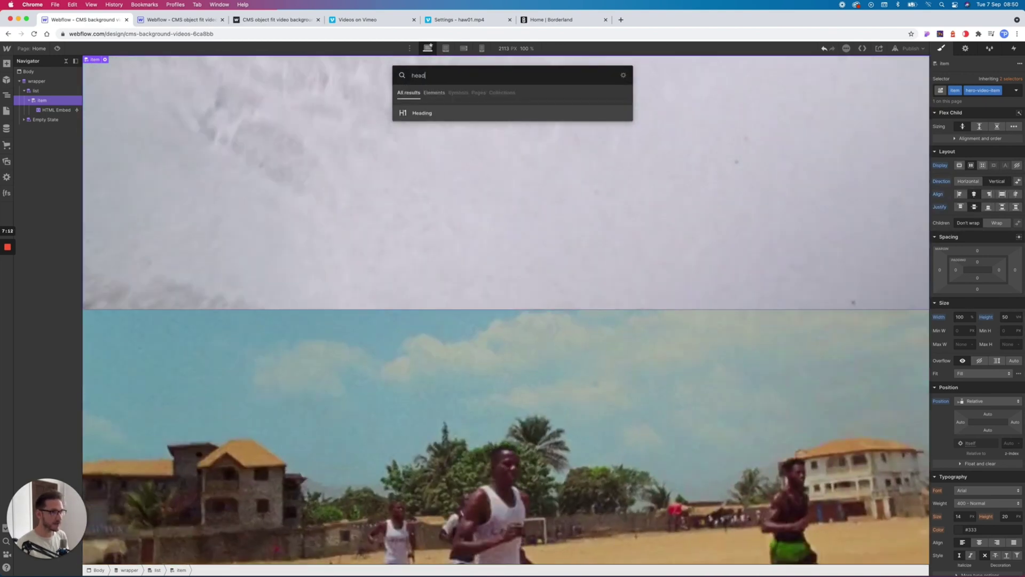
pyautogui.press('Return')
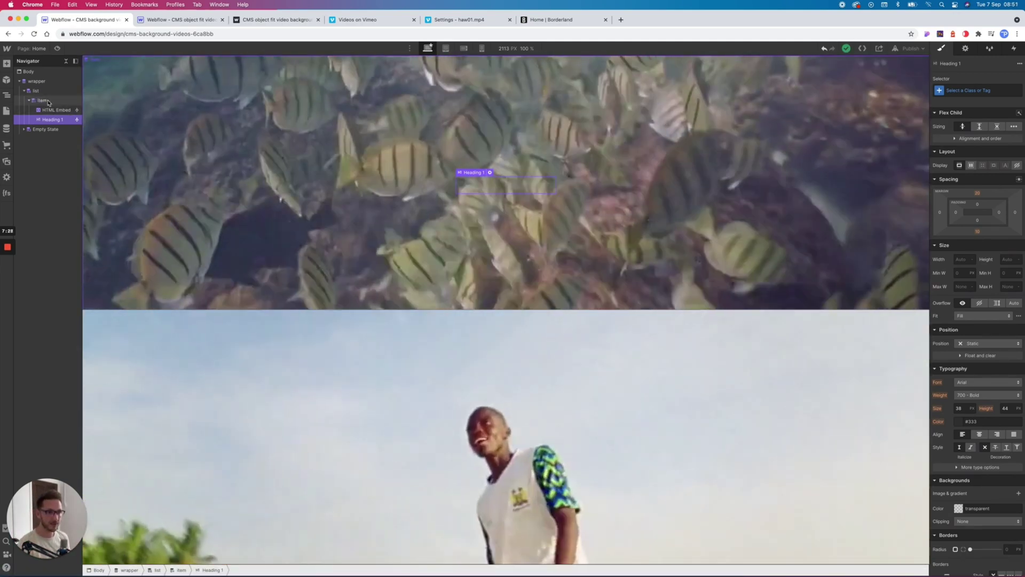
# Step: Wrap Heading 1 in a new Div Block classed hero-content
pyautogui.click(48, 101)
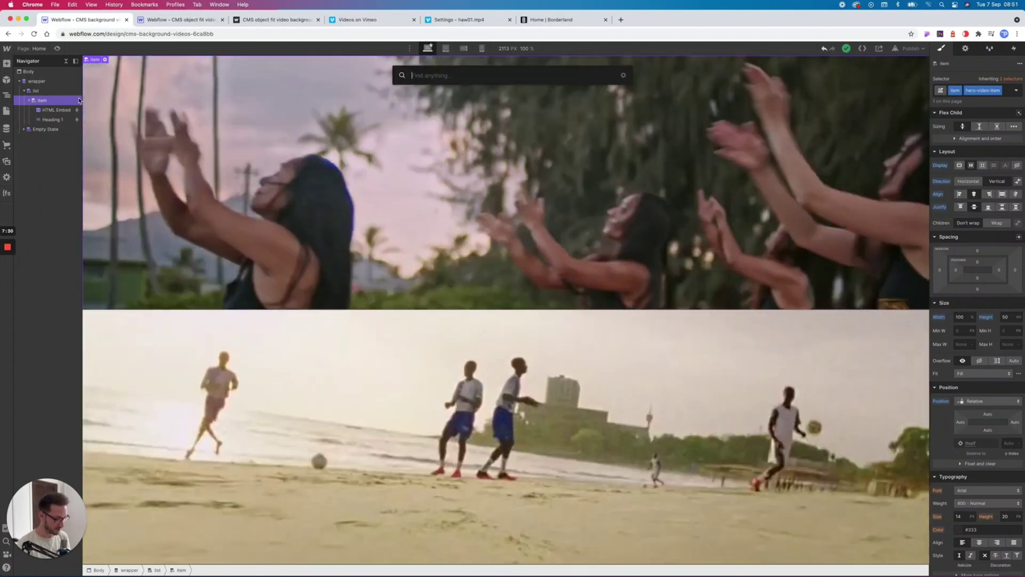
pyautogui.write('div')
pyautogui.press('Return')
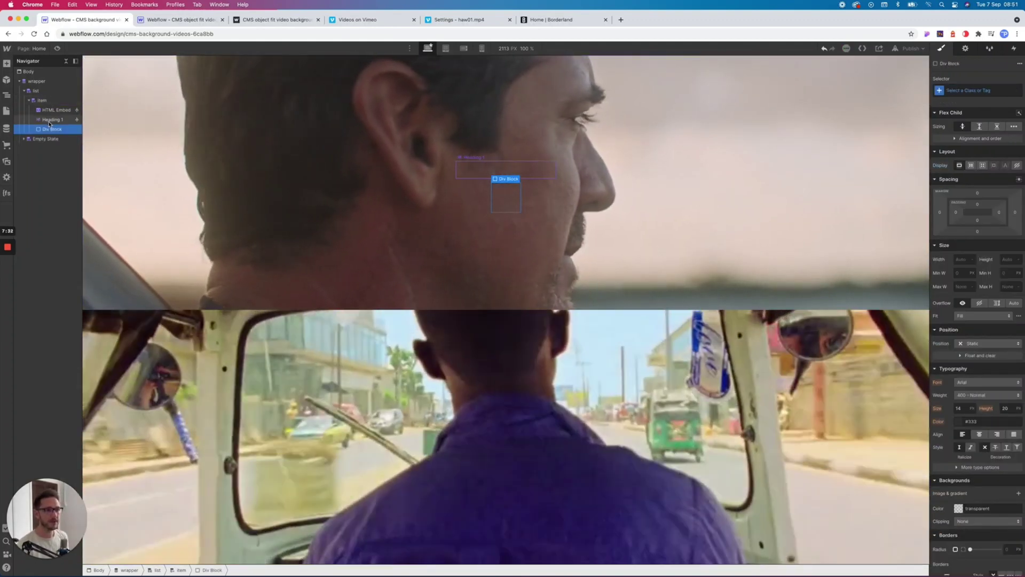
pyautogui.moveTo(49, 121); pyautogui.dragTo(55, 124)
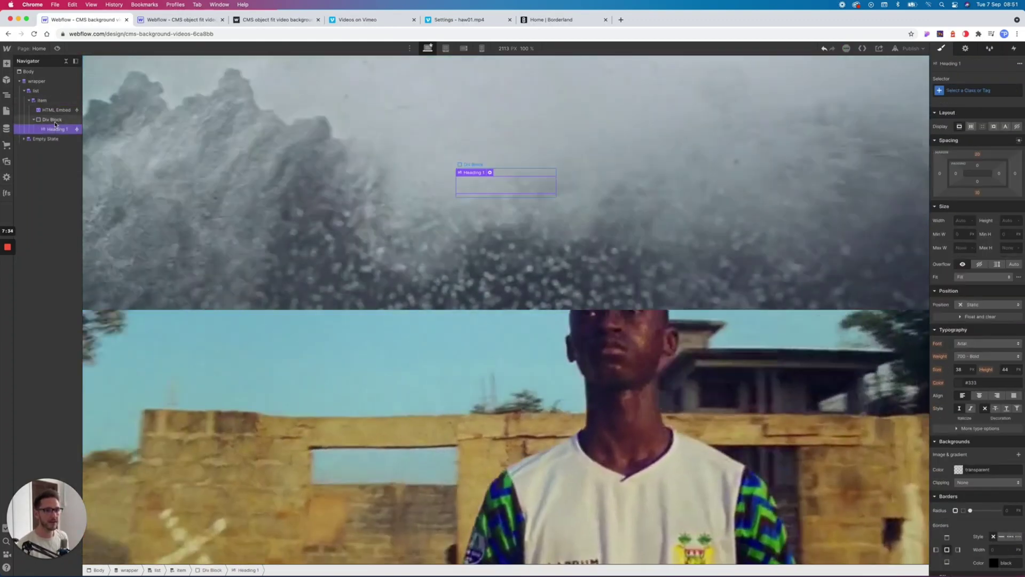
pyautogui.click(53, 120)
pyautogui.press('super+Return')
pyautogui.write('hero-content')
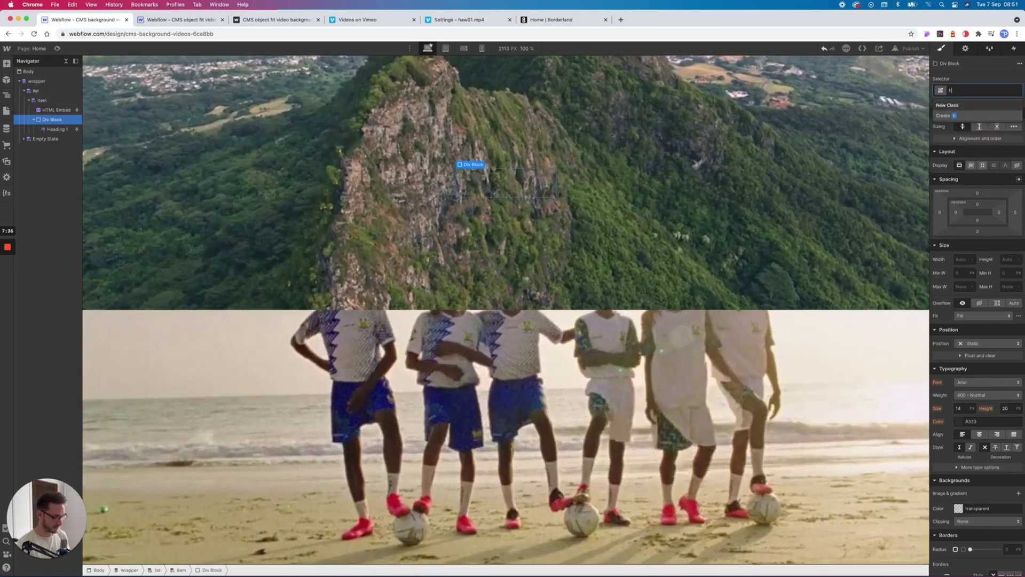
pyautogui.press('Return')
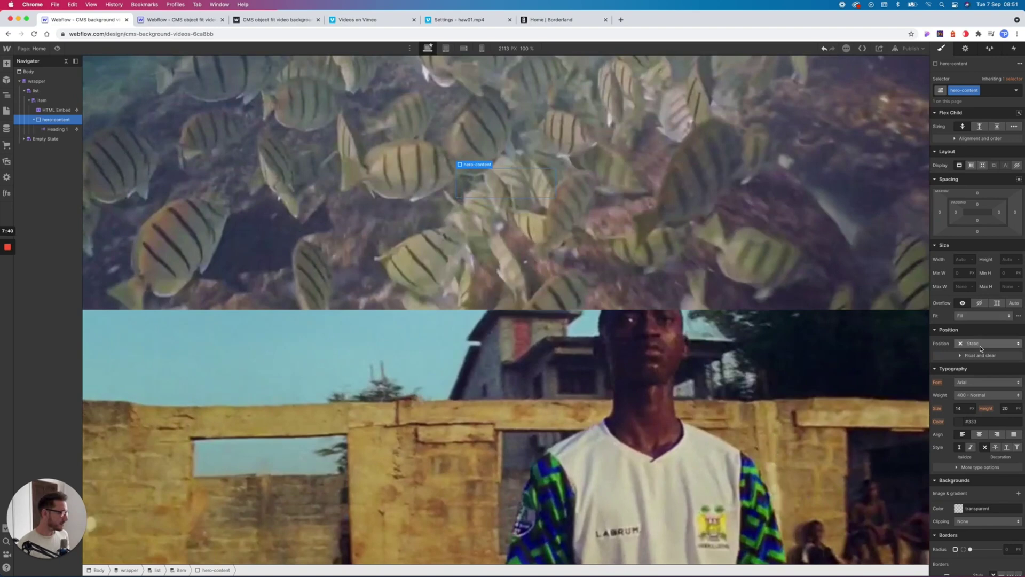
# Step: Give hero-content Relative position, z-index 2 and white #ffffff text
pyautogui.click(981, 345)
pyautogui.click(977, 355)
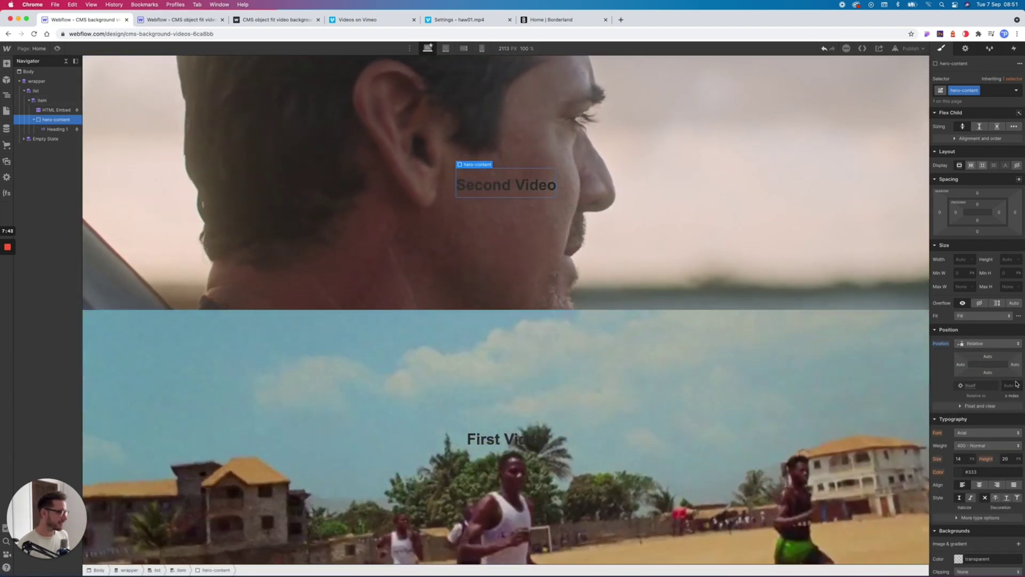
pyautogui.click(1015, 385)
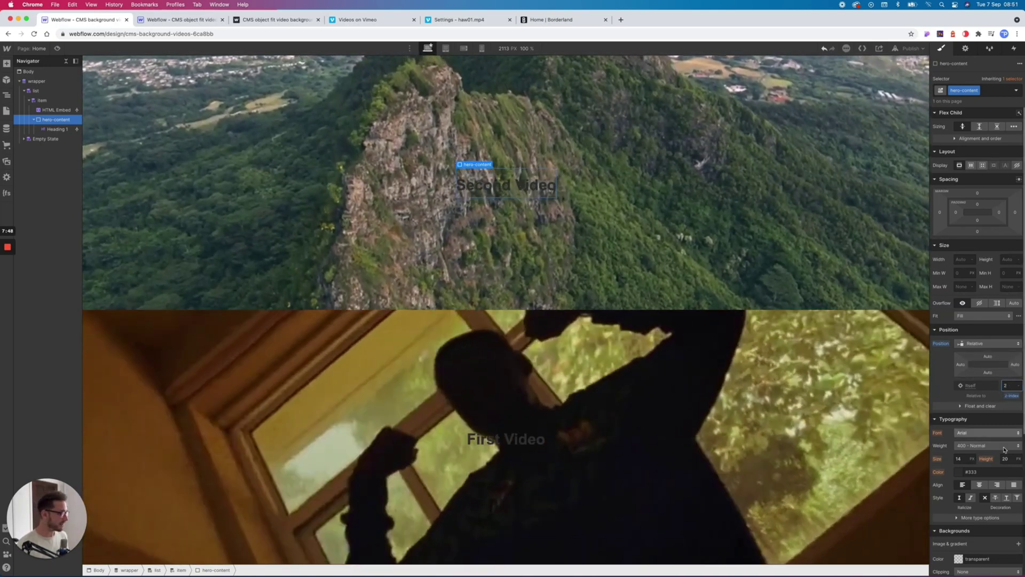
pyautogui.scroll(-1, 960, 413)
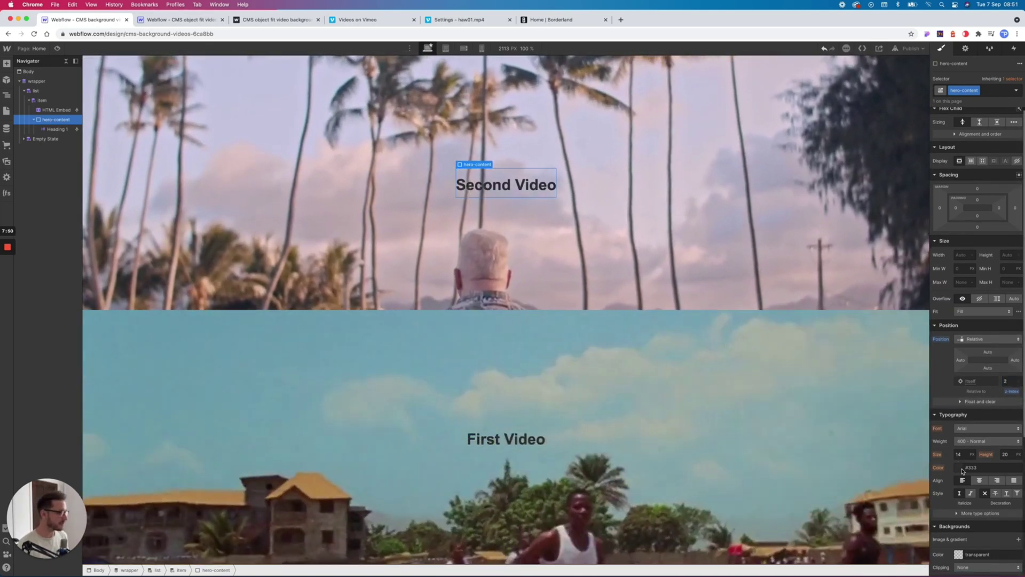
pyautogui.click(970, 468)
pyautogui.write('ffffff')
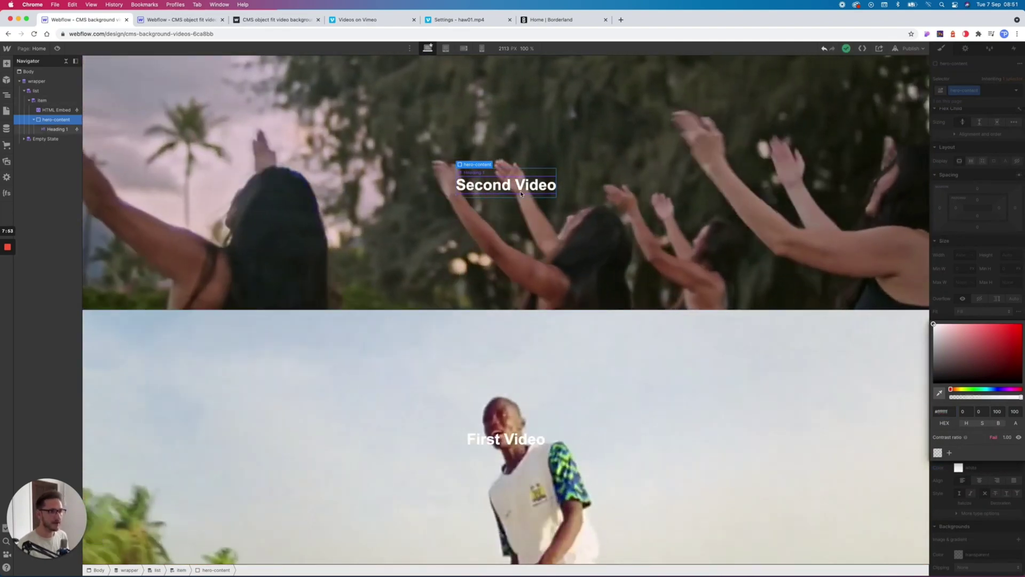
pyautogui.click(522, 194)
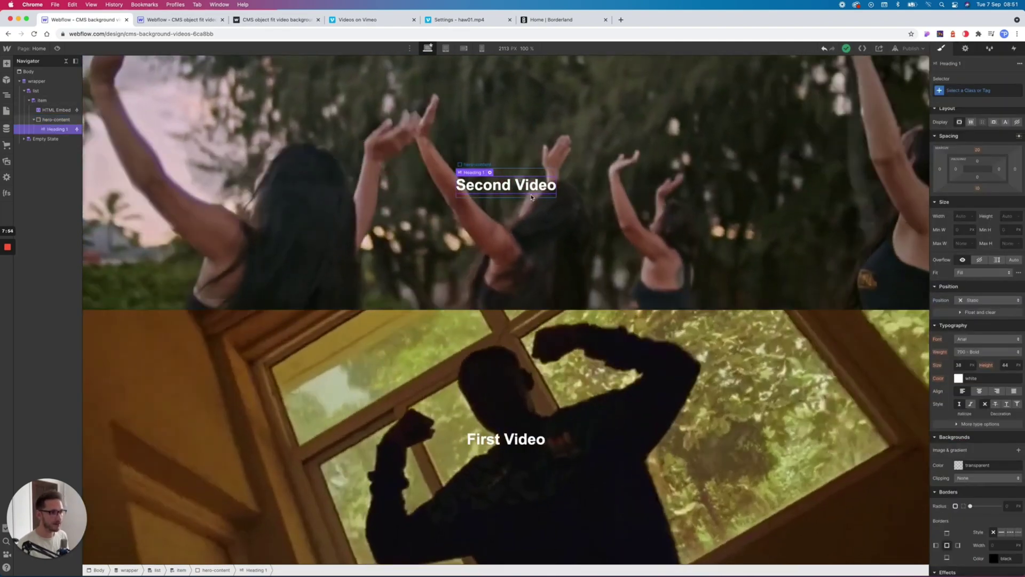
# Step: Add a Text Block under the heading, showing each video's Category beneath its title
pyautogui.press('Return')
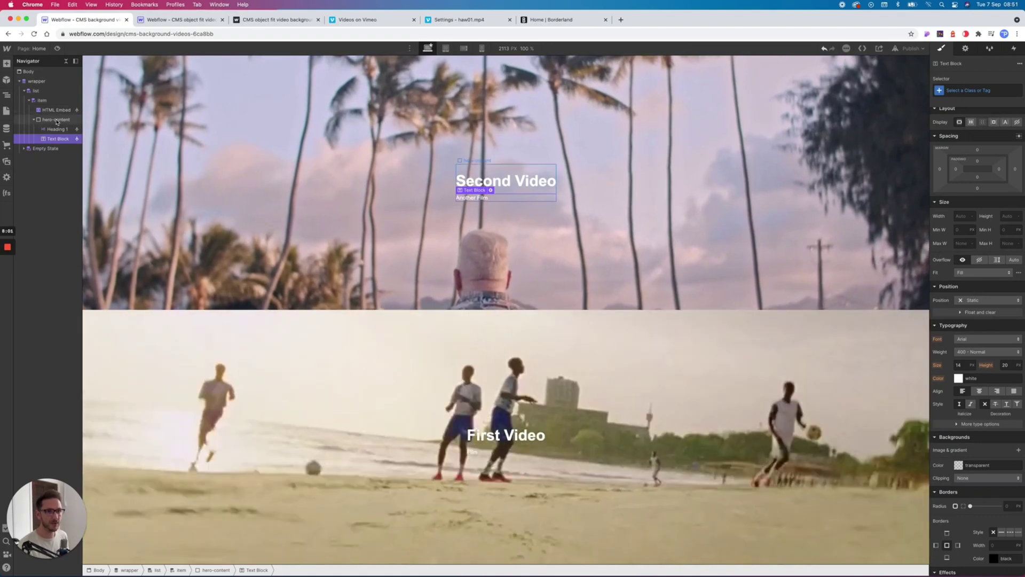
pyautogui.click(53, 119)
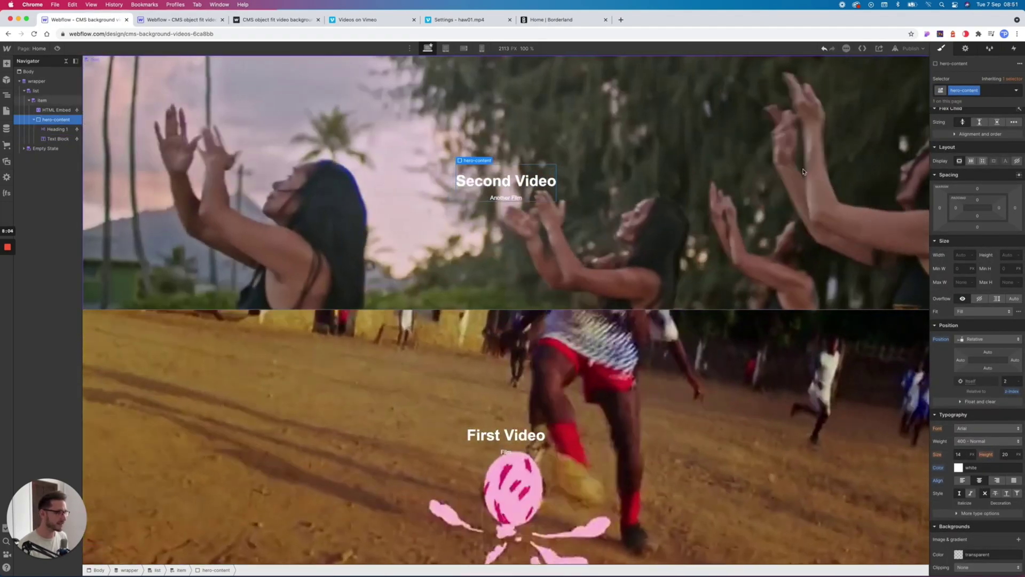
pyautogui.click(909, 231)
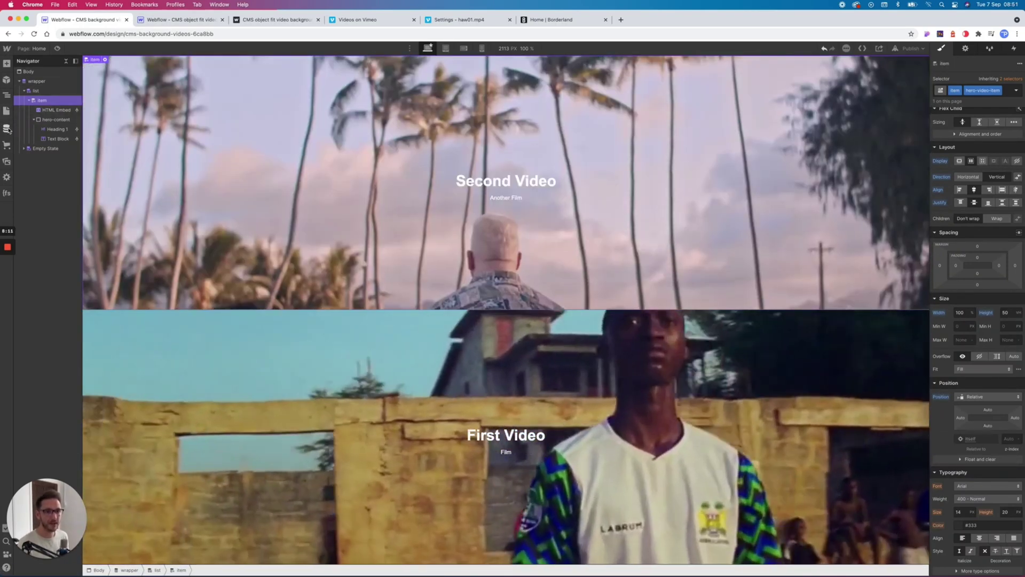
# Step: Start a new Videos item named 'Third Video' with Category 'Anything they like'
pyautogui.click(6, 128)
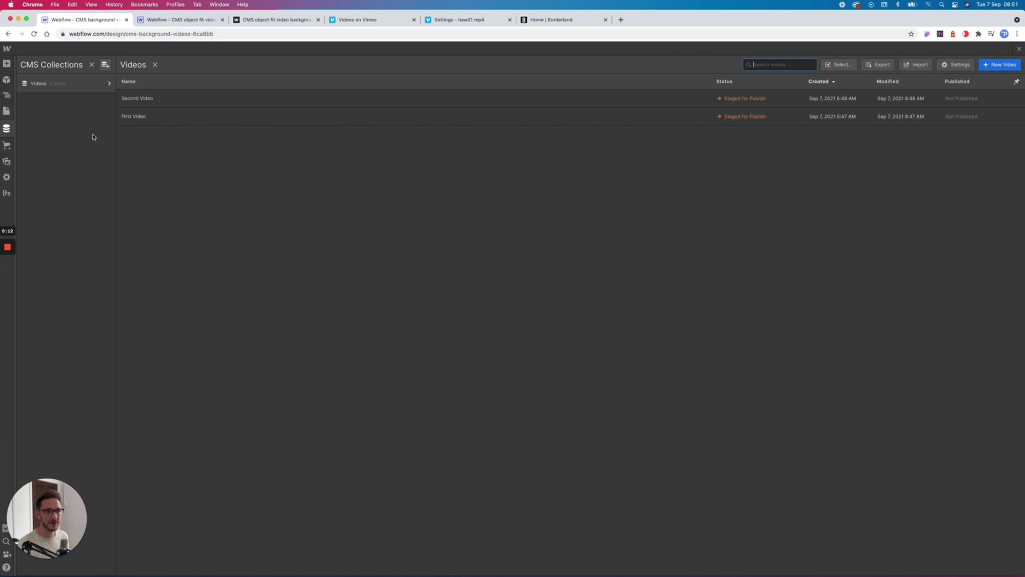
pyautogui.click(988, 65)
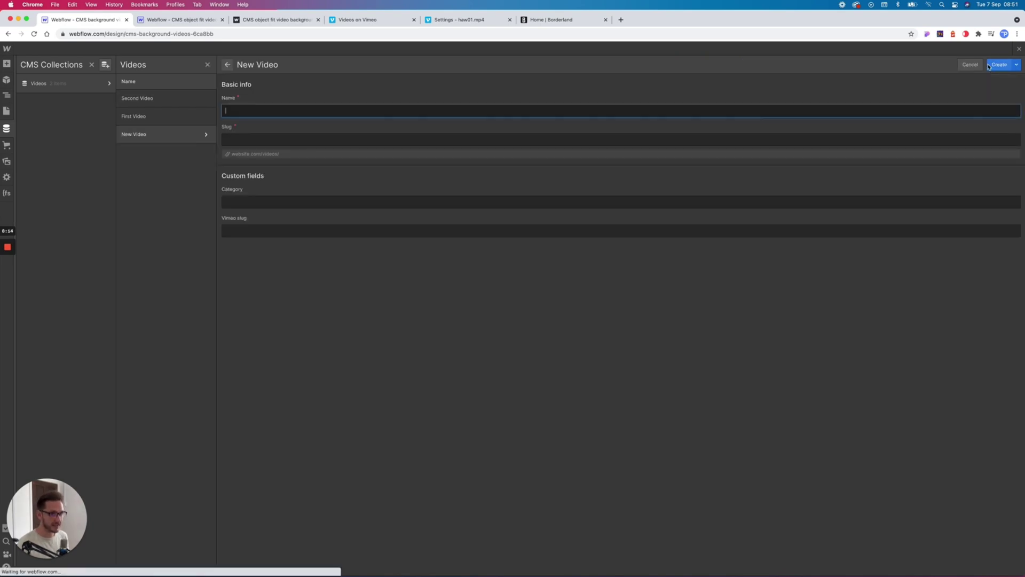
pyautogui.write('Third Video')
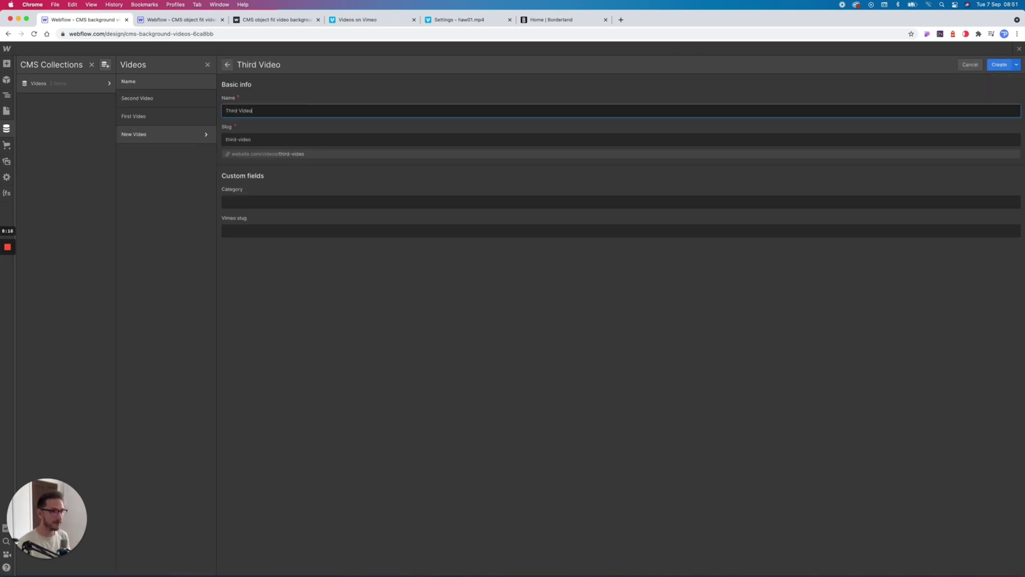
pyautogui.click(620, 202)
pyautogui.write('Anything they like')
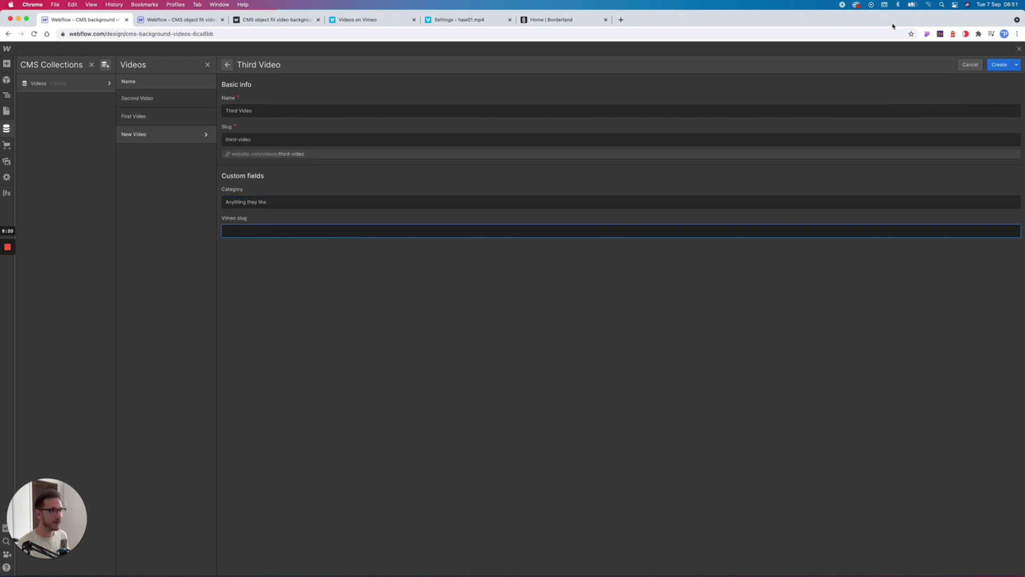
pyautogui.click(381, 16)
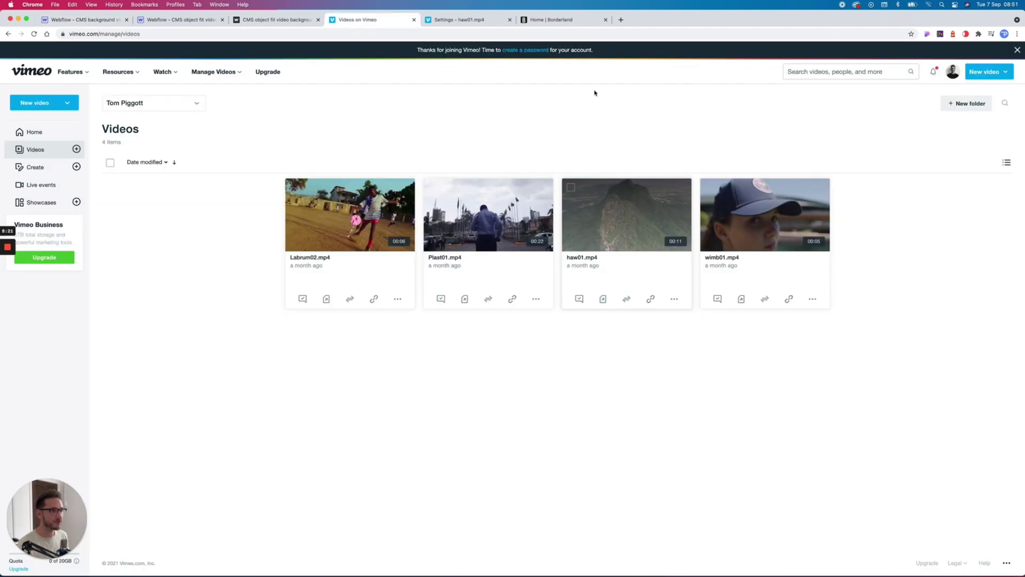
# Step: Copy a direct video file link for Plast01 from its Vimeo Distribution settings
pyautogui.click(496, 223)
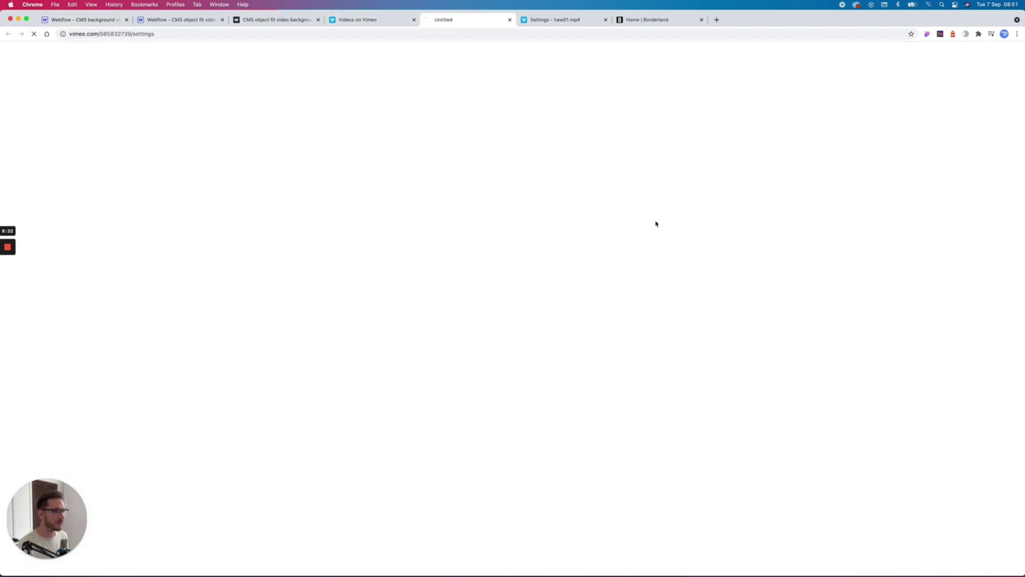
pyautogui.click(605, 20)
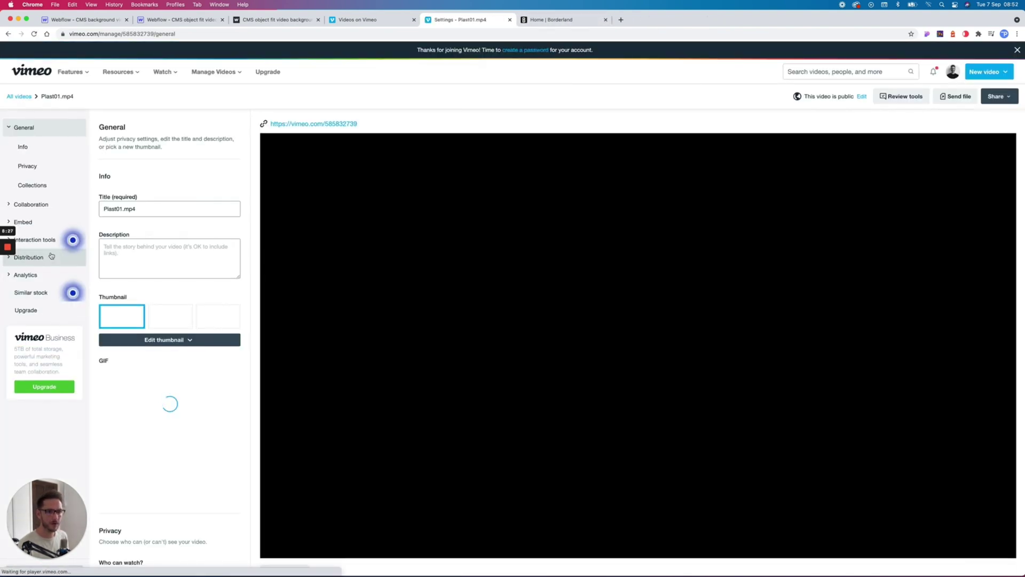
pyautogui.click(43, 291)
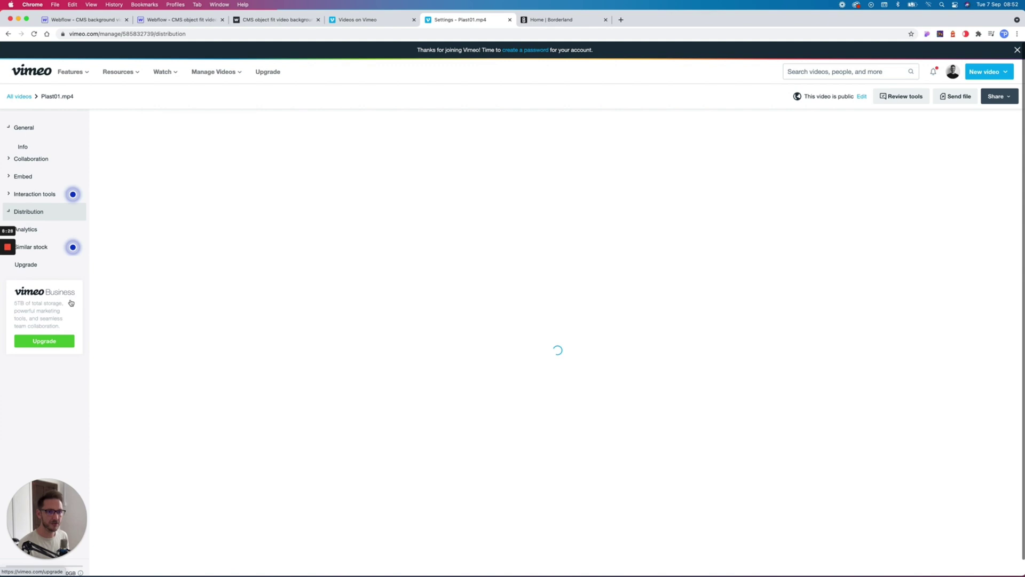
pyautogui.click(38, 276)
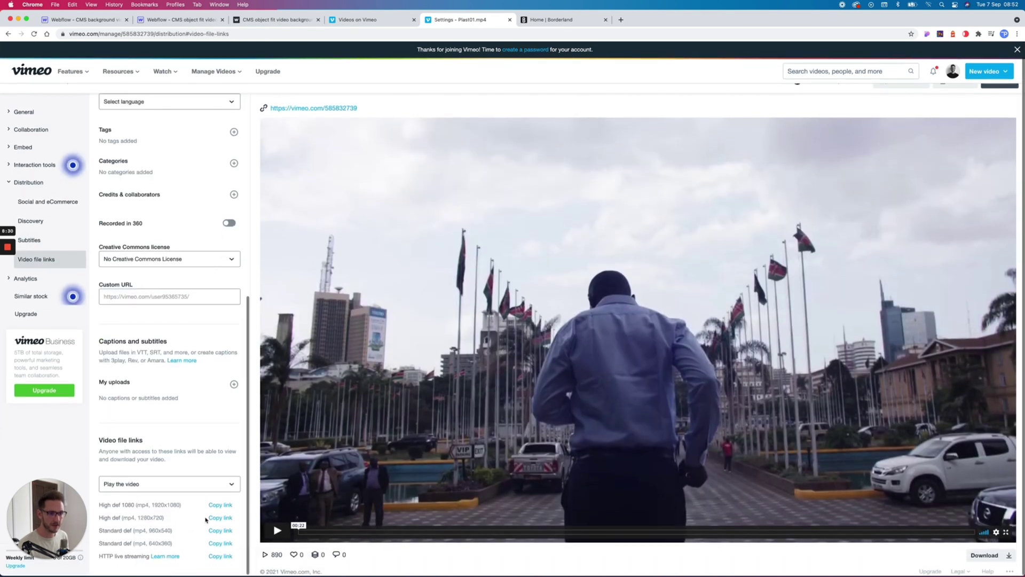
pyautogui.click(219, 531)
# Step: Paste the Vimeo file link as the Vimeo slug, remove the player URL prefix, and create Third Video
pyautogui.click(86, 20)
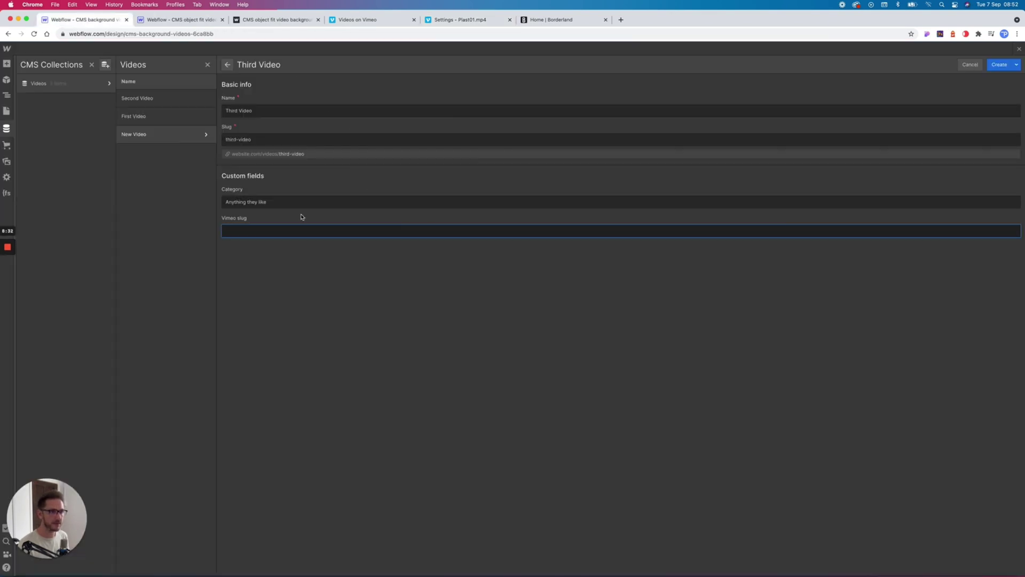
pyautogui.press('super+v')
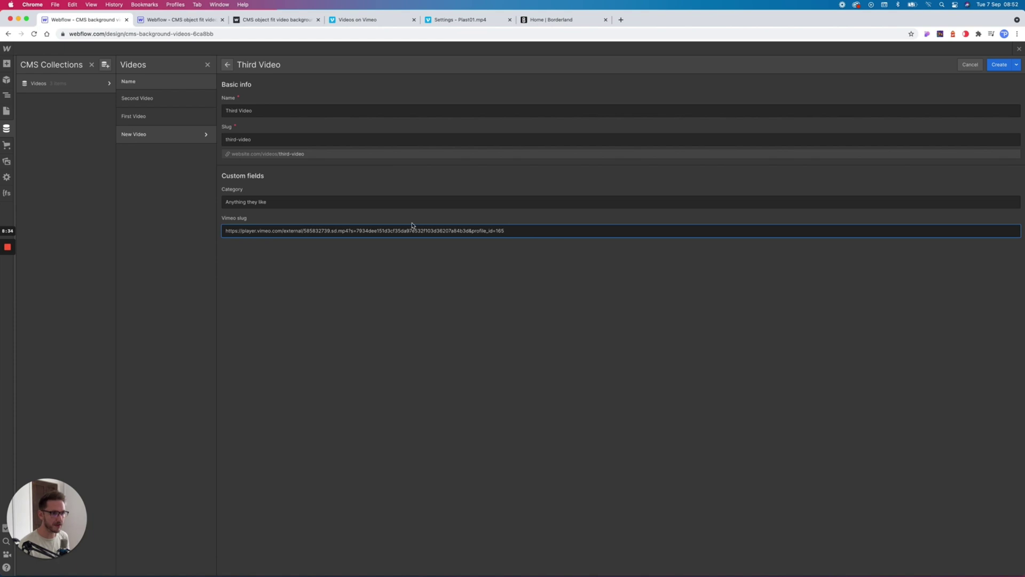
pyautogui.moveTo(305, 231); pyautogui.dragTo(225, 231)
pyautogui.press('BackSpace')
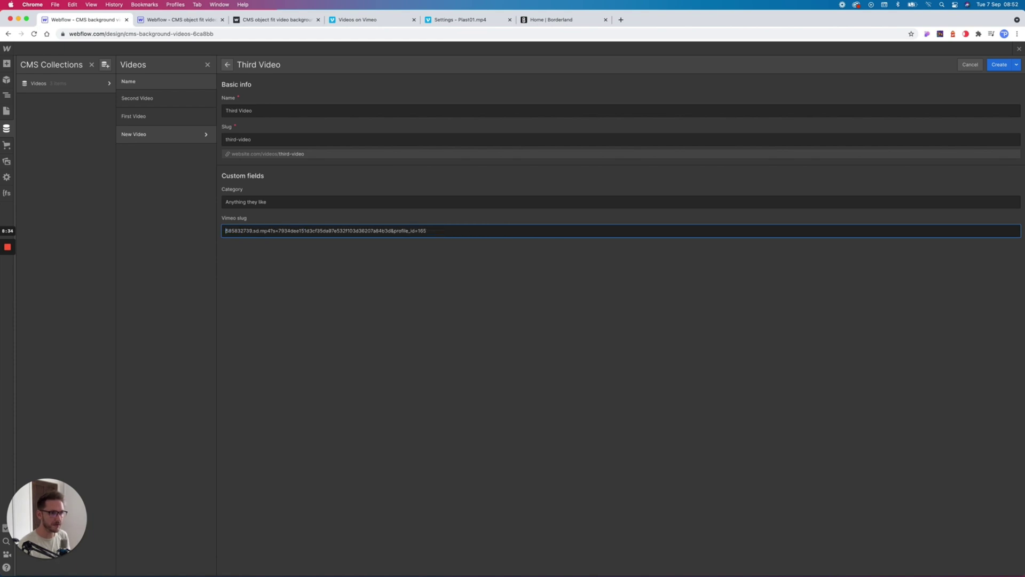
pyautogui.click(1000, 65)
# Step: Return to the canvas and scroll through the stacked video strips
pyautogui.click(1019, 48)
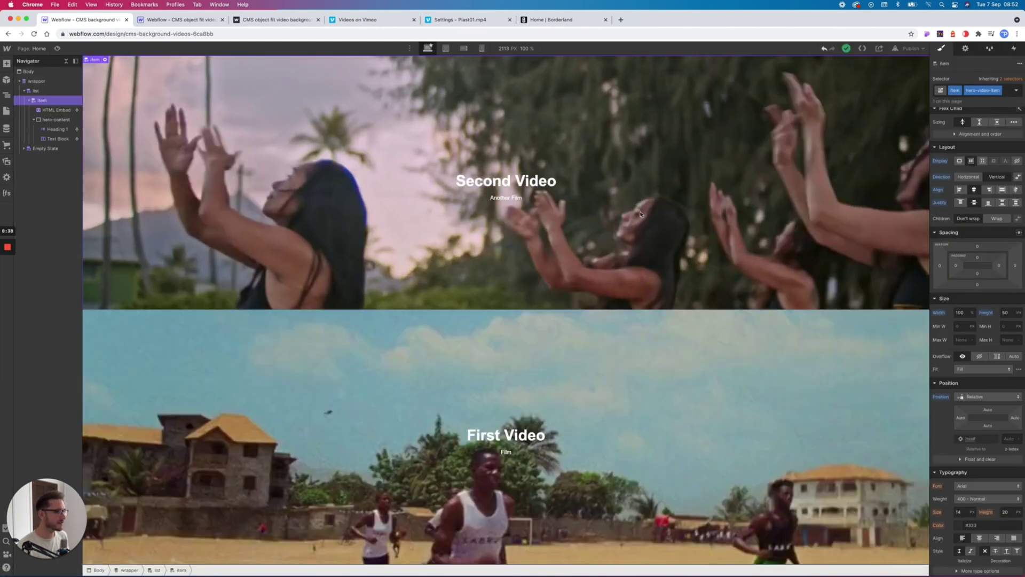
pyautogui.scroll(-3, 631, 221)
pyautogui.scroll(5, 598, 277)
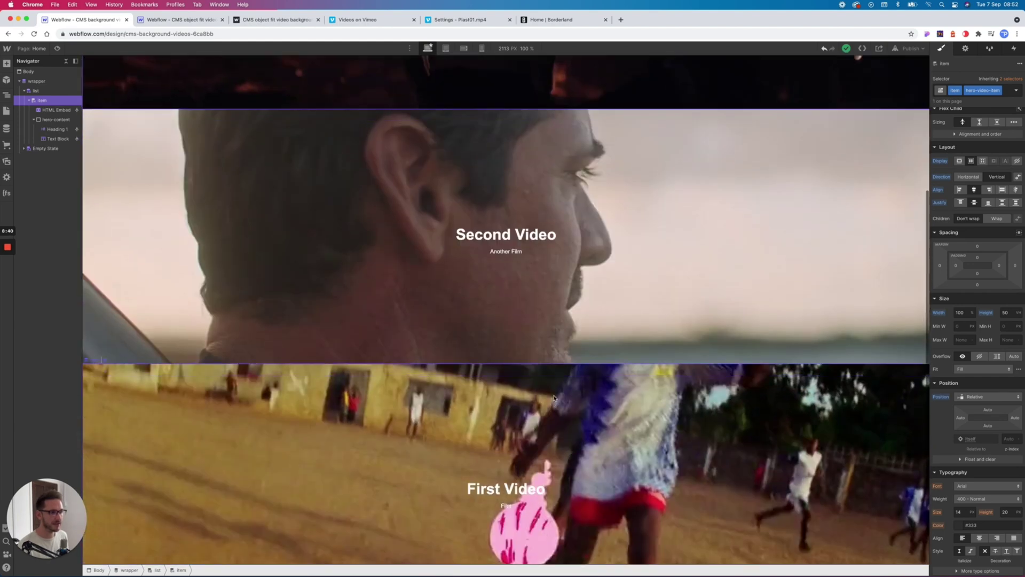
pyautogui.scroll(-4, 678, 327)
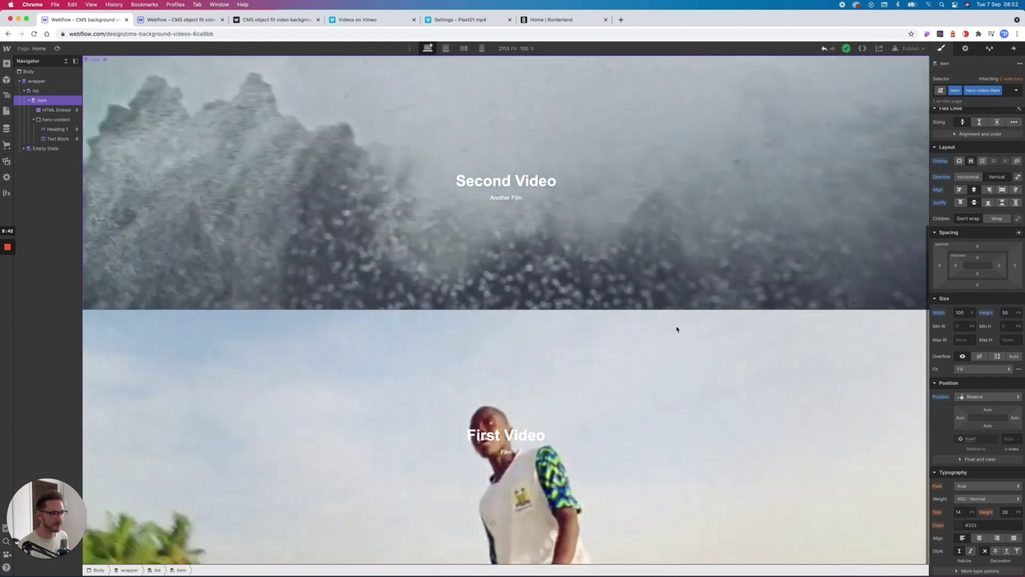
pyautogui.scroll(4, 654, 316)
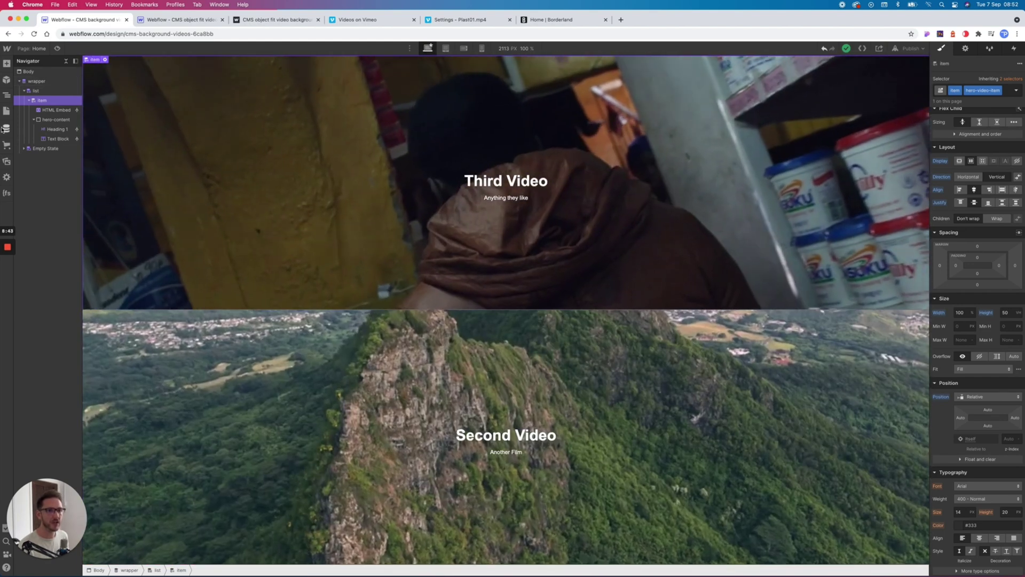
# Step: Add a Number field named 'Order number' to the Videos collection and save it
pyautogui.click(7, 128)
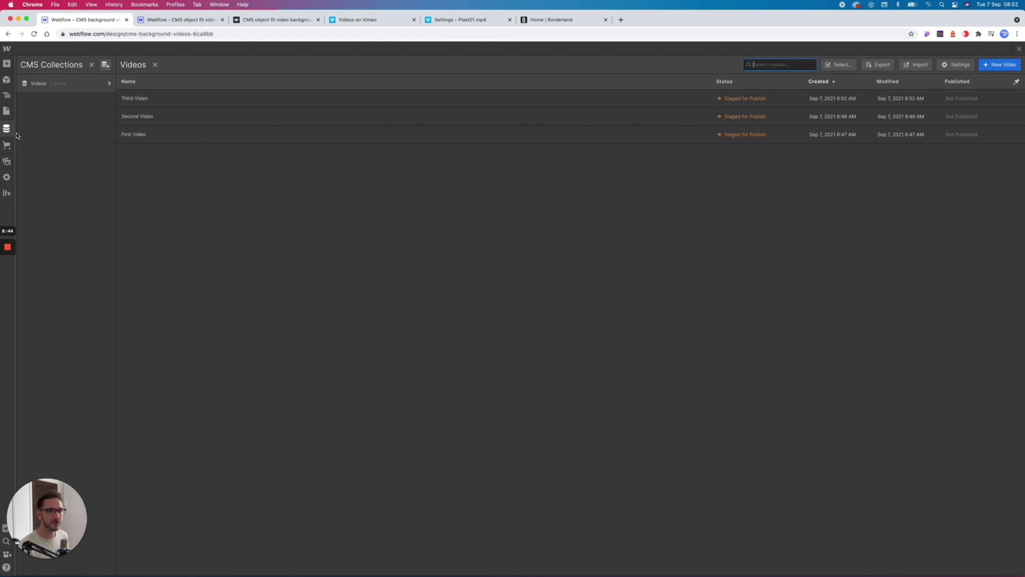
pyautogui.click(108, 84)
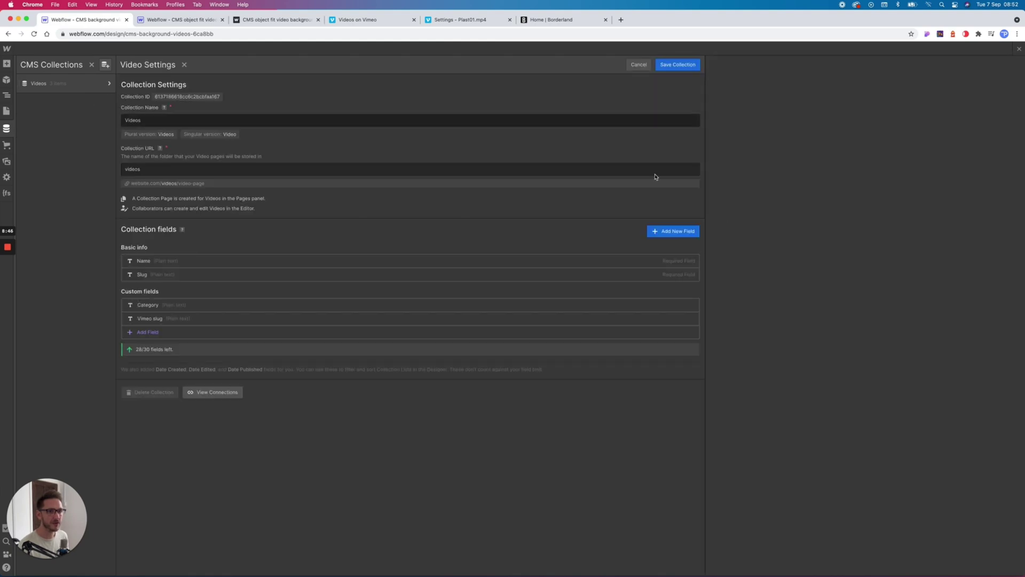
pyautogui.click(146, 332)
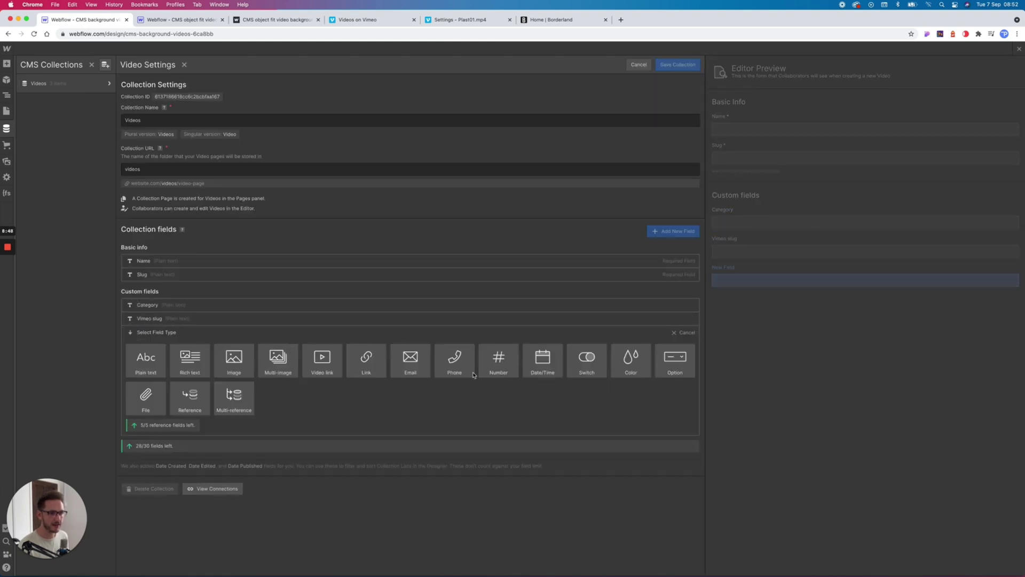
pyautogui.click(497, 361)
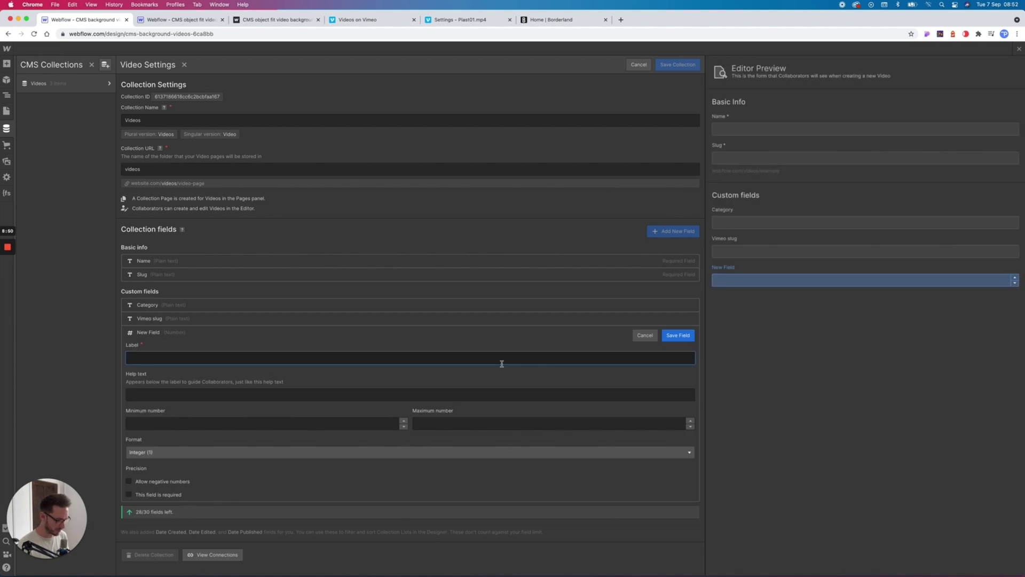
pyautogui.write('Order number')
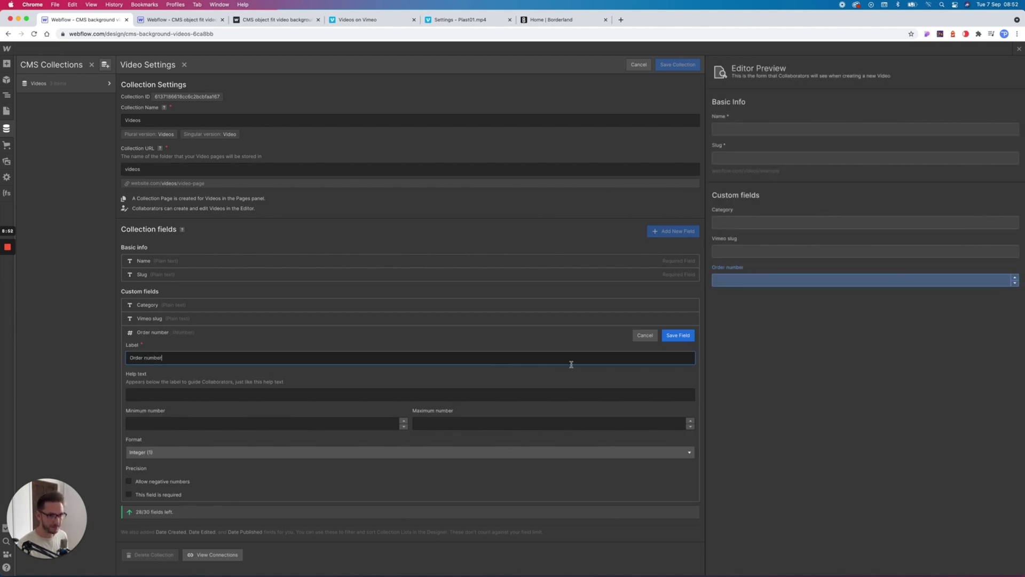
pyautogui.press('Return')
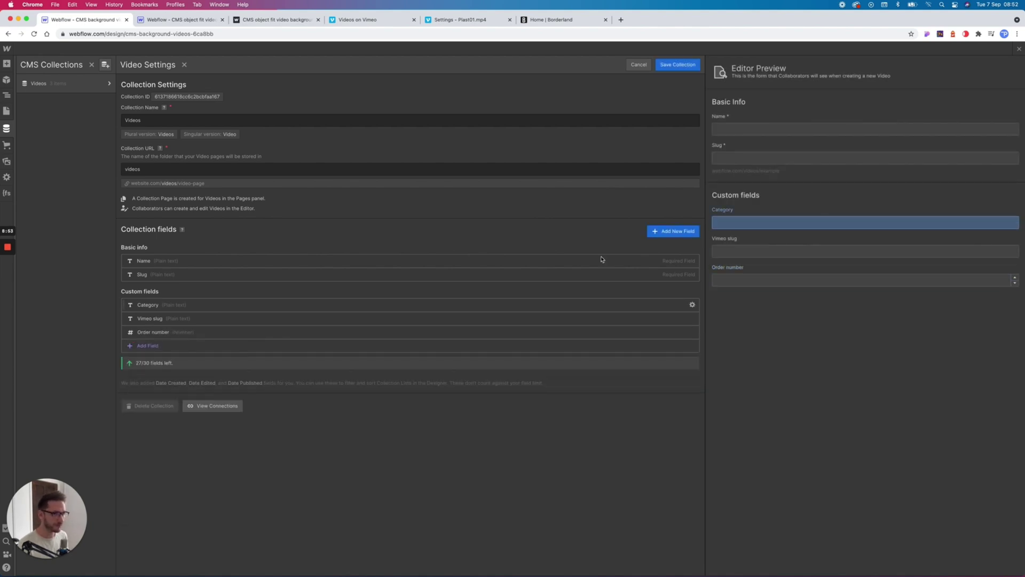
pyautogui.click(687, 66)
# Step: Give First, Second and Third Video order numbers 1, 2 and 3, saving each
pyautogui.click(170, 134)
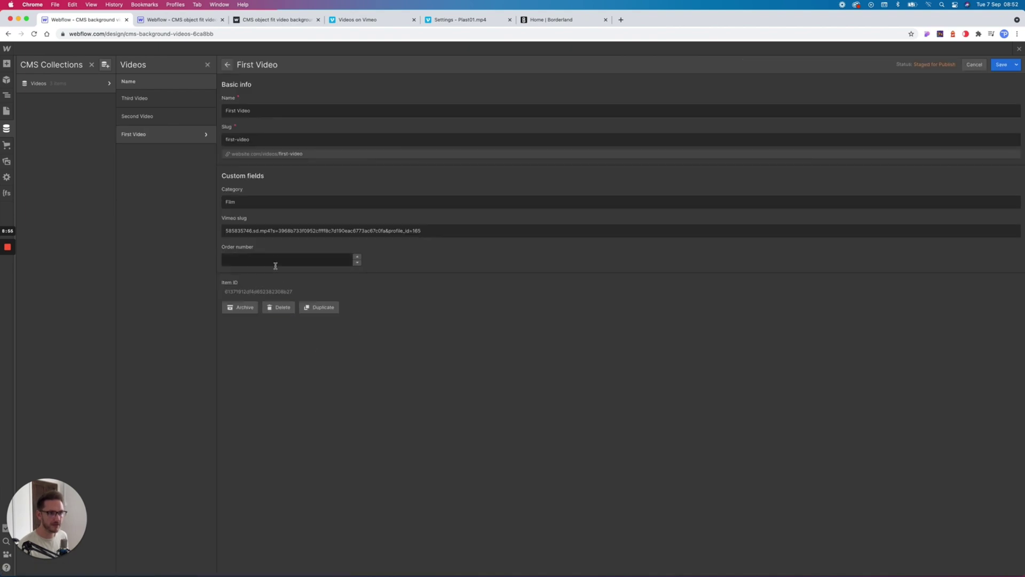
pyautogui.write('1')
pyautogui.click(1001, 64)
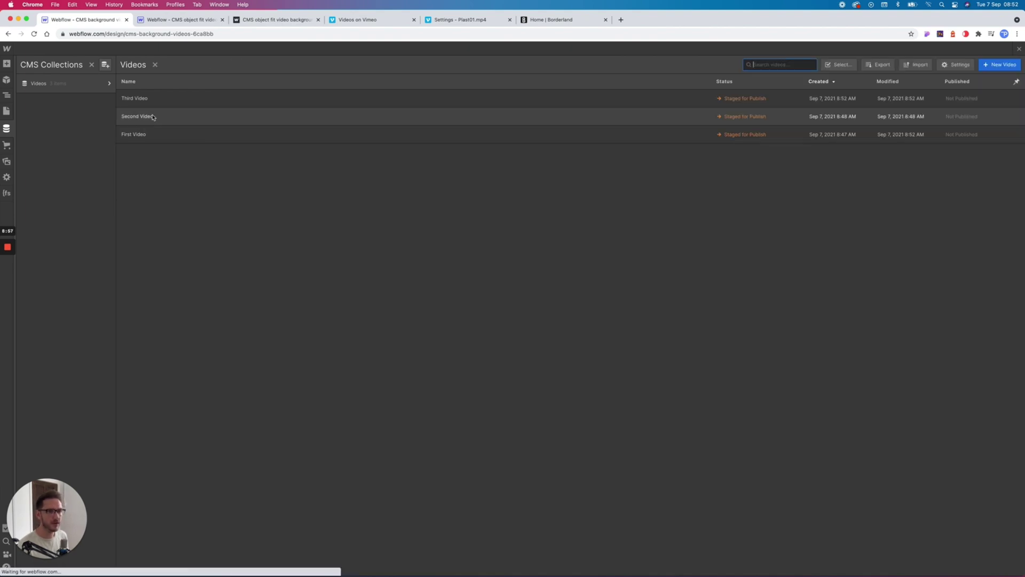
pyautogui.click(139, 115)
pyautogui.click(280, 259)
pyautogui.write('2')
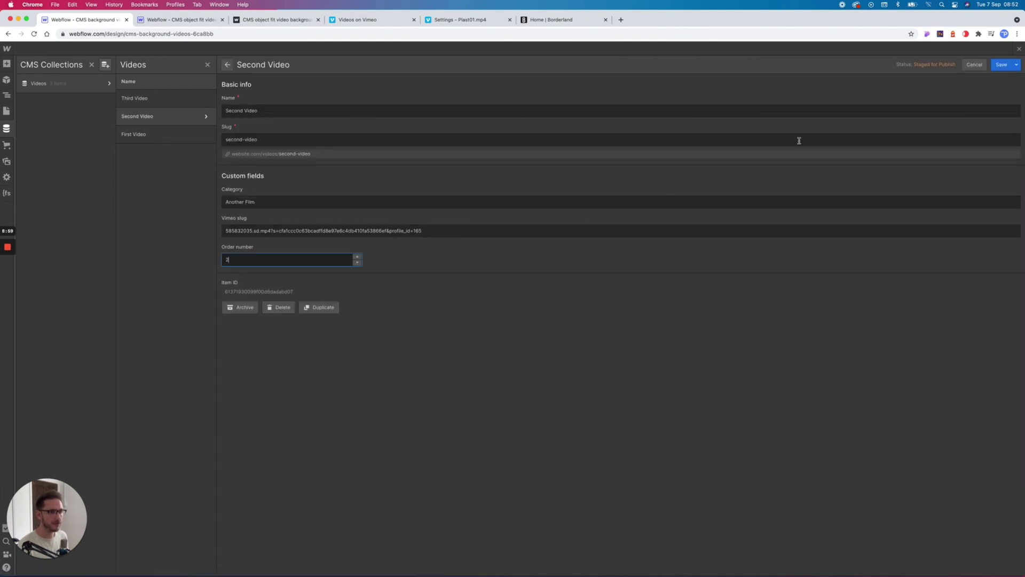
pyautogui.click(1002, 65)
pyautogui.click(172, 102)
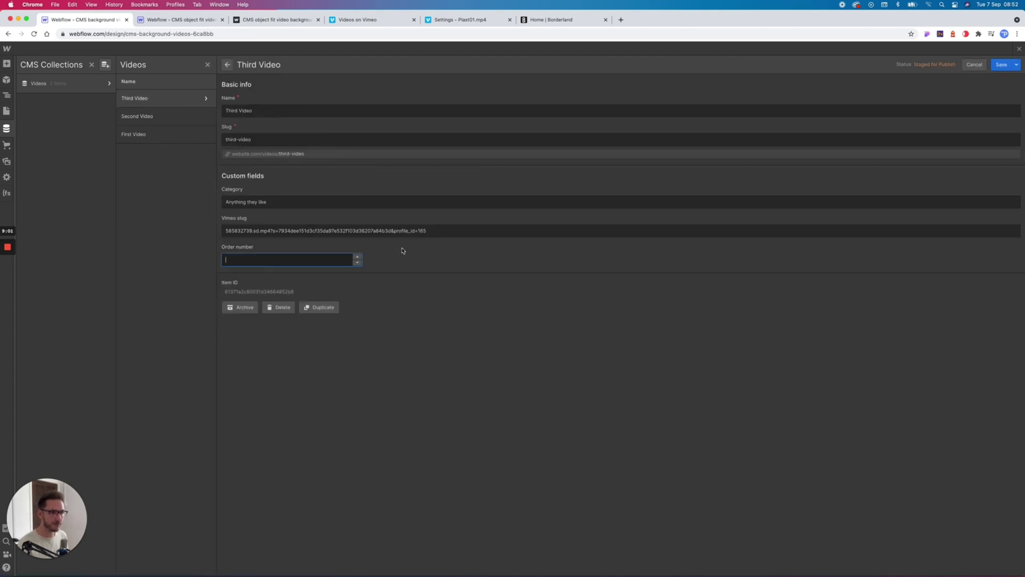
pyautogui.write('3')
pyautogui.click(994, 67)
pyautogui.click(1019, 48)
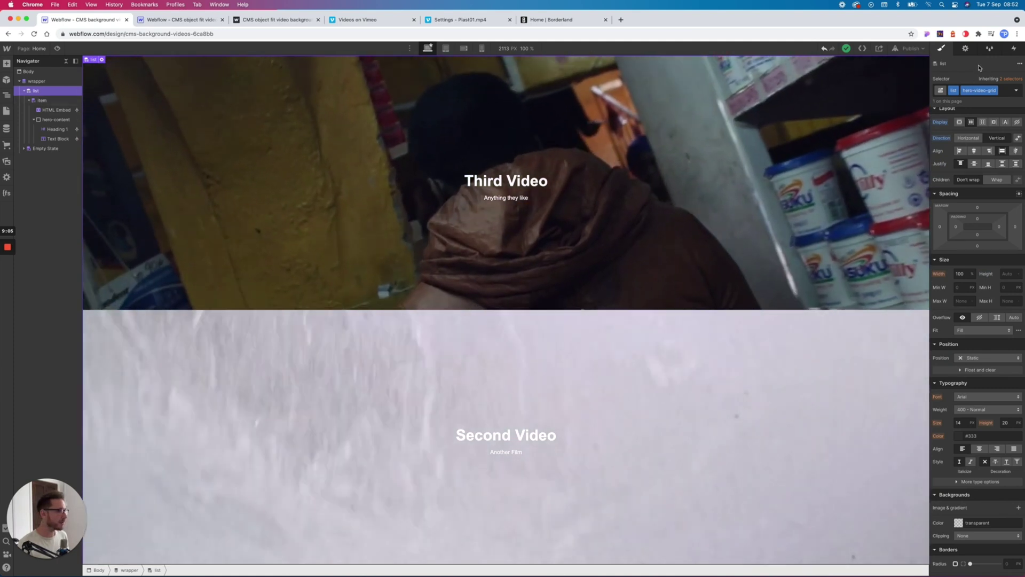
# Step: Add an Order number sort, smallest to largest, to the collection list and check the new order
pyautogui.click(966, 48)
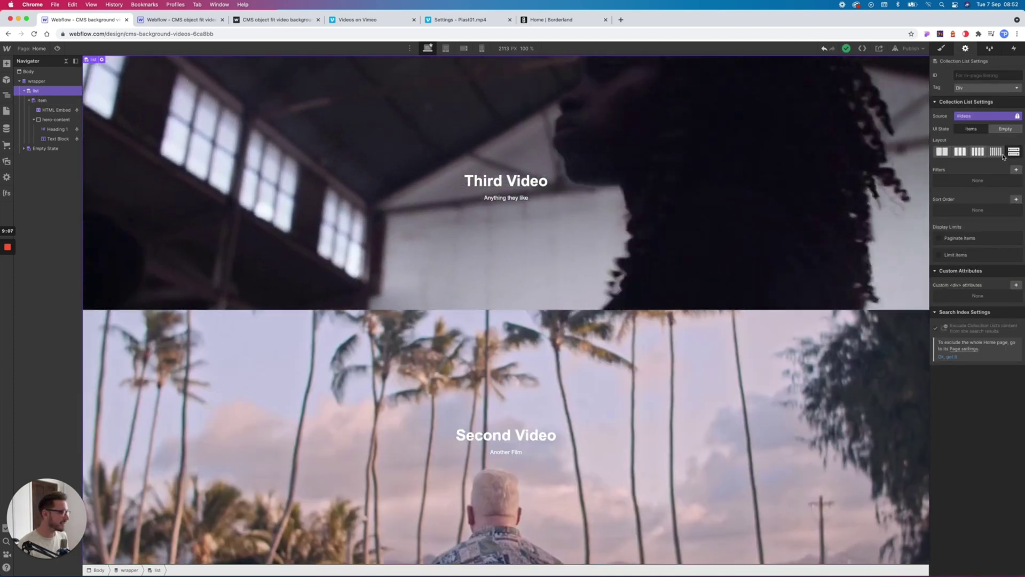
pyautogui.click(1016, 200)
pyautogui.click(961, 228)
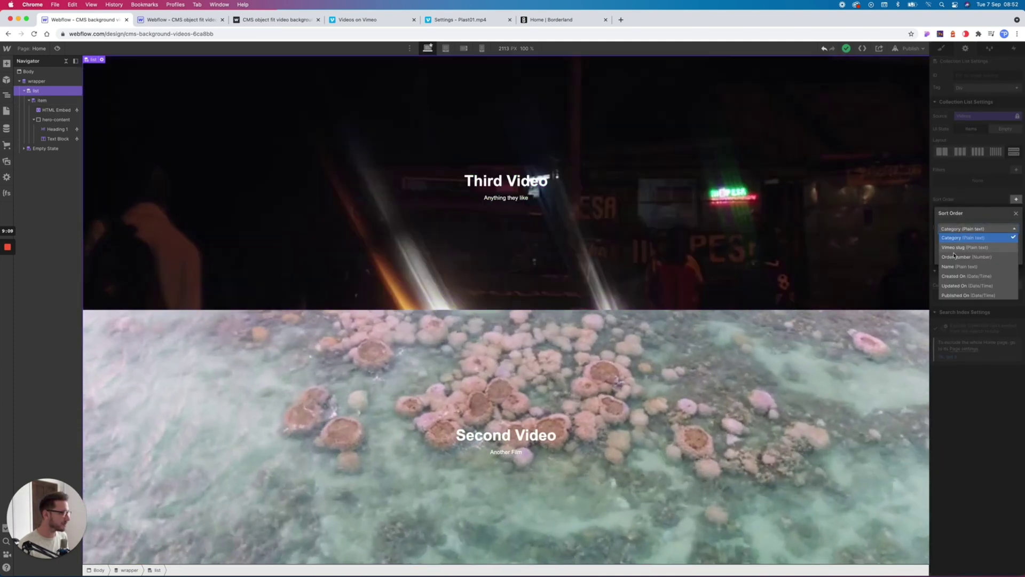
pyautogui.click(954, 256)
pyautogui.click(1016, 213)
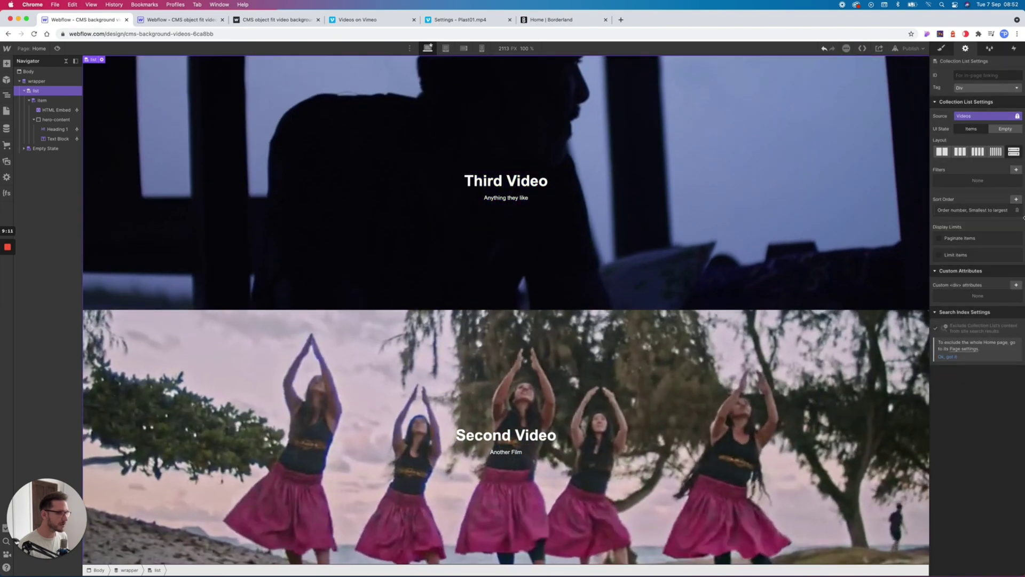
pyautogui.scroll(-5, 514, 312)
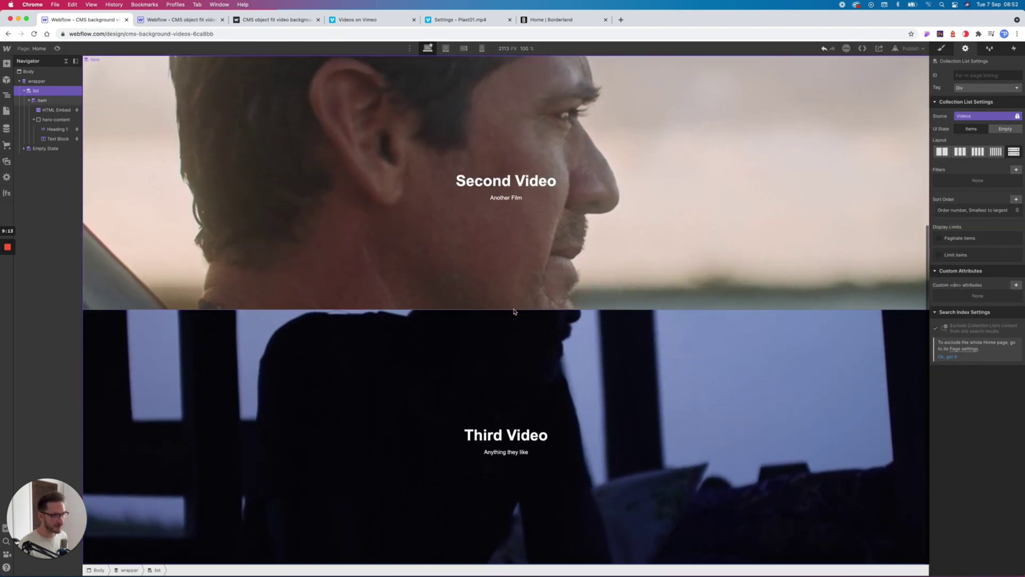
pyautogui.scroll(5, 514, 311)
pyautogui.scroll(-5, 512, 308)
pyautogui.scroll(5, 511, 301)
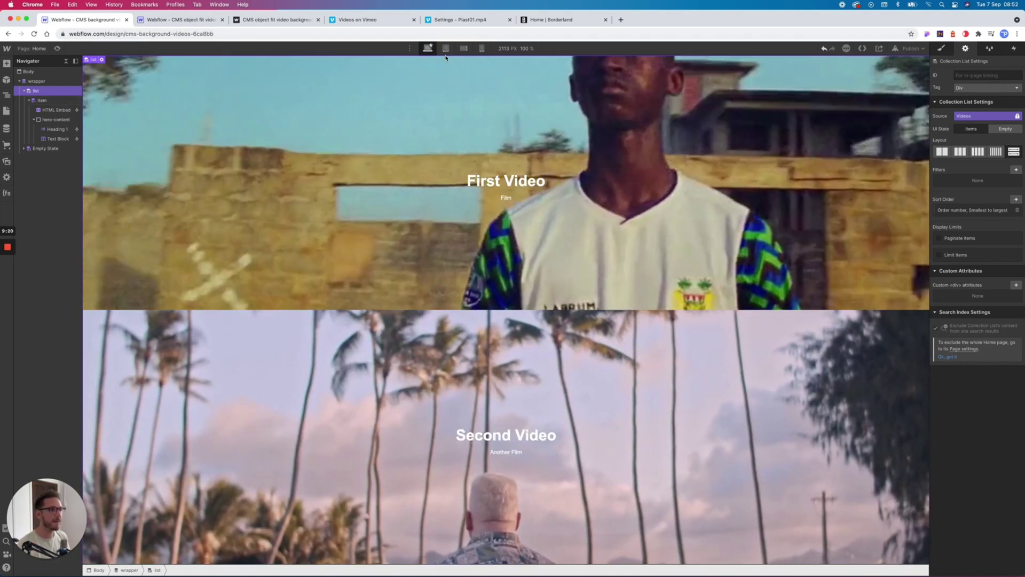
# Step: At the Tablet breakpoint, set the video item's height to 30vh
pyautogui.click(446, 49)
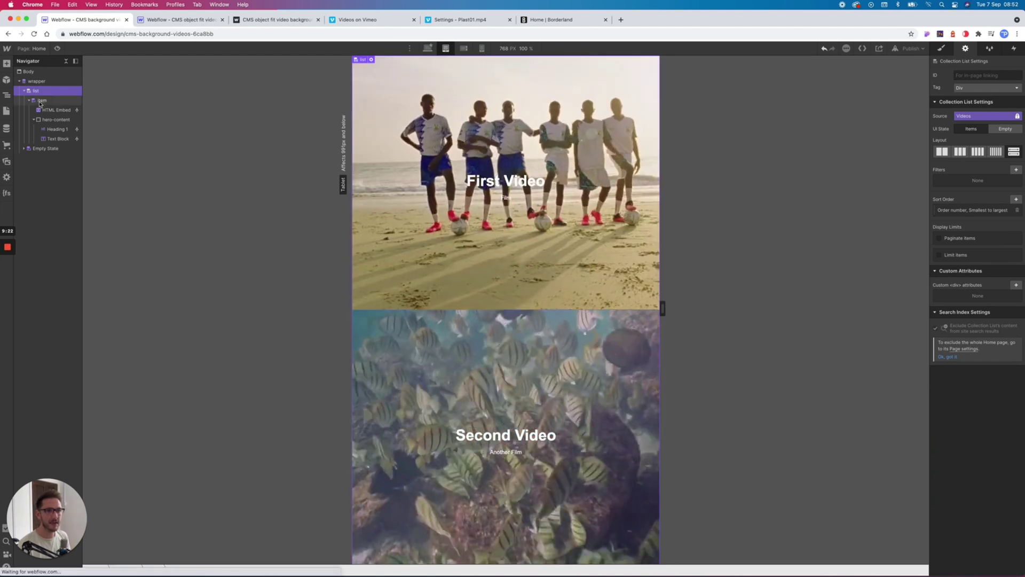
pyautogui.click(41, 101)
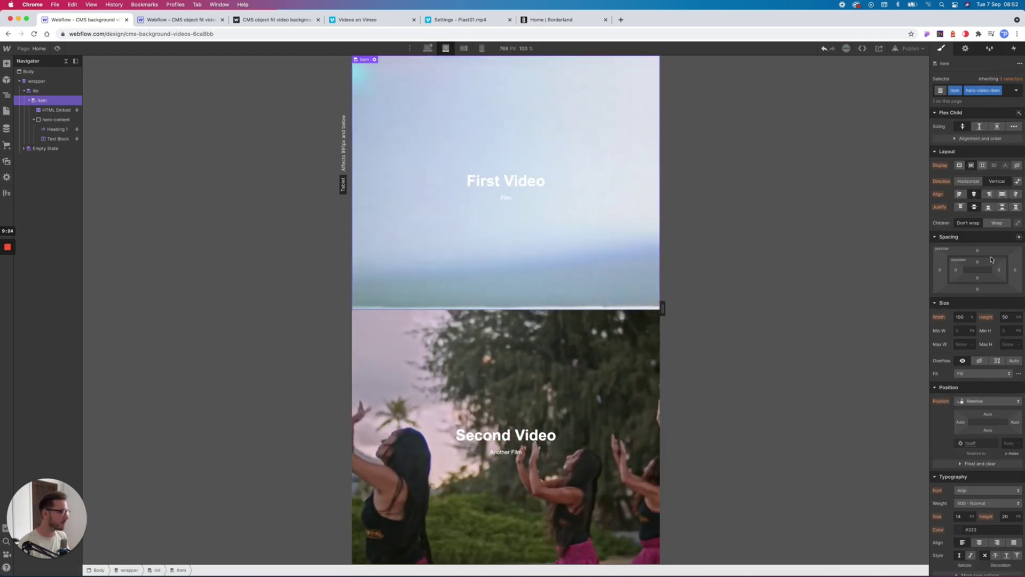
pyautogui.click(1009, 317)
pyautogui.write('30')
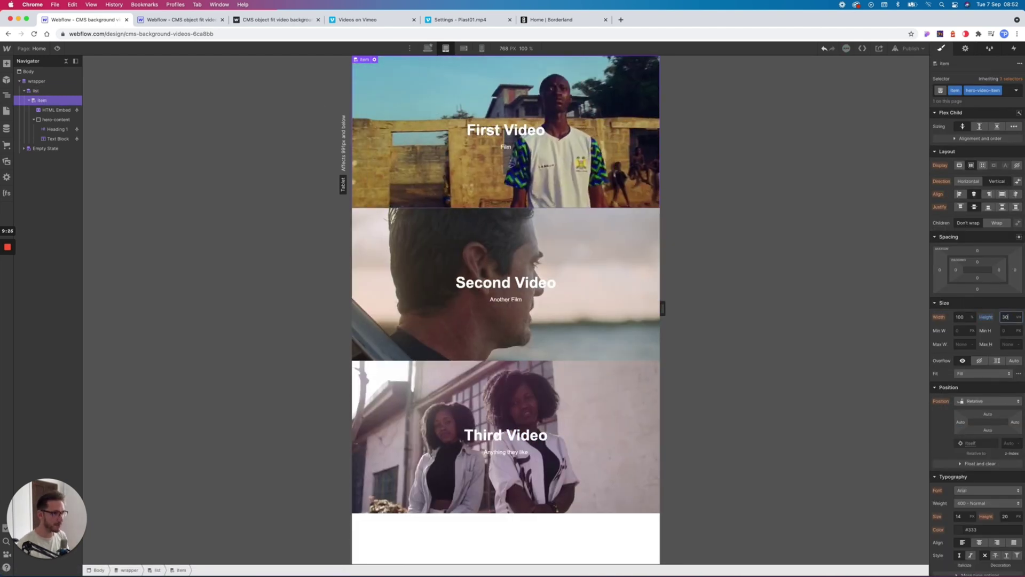
# Step: At the landscape phone breakpoint, set the video item's height to 20vh
pyautogui.click(464, 48)
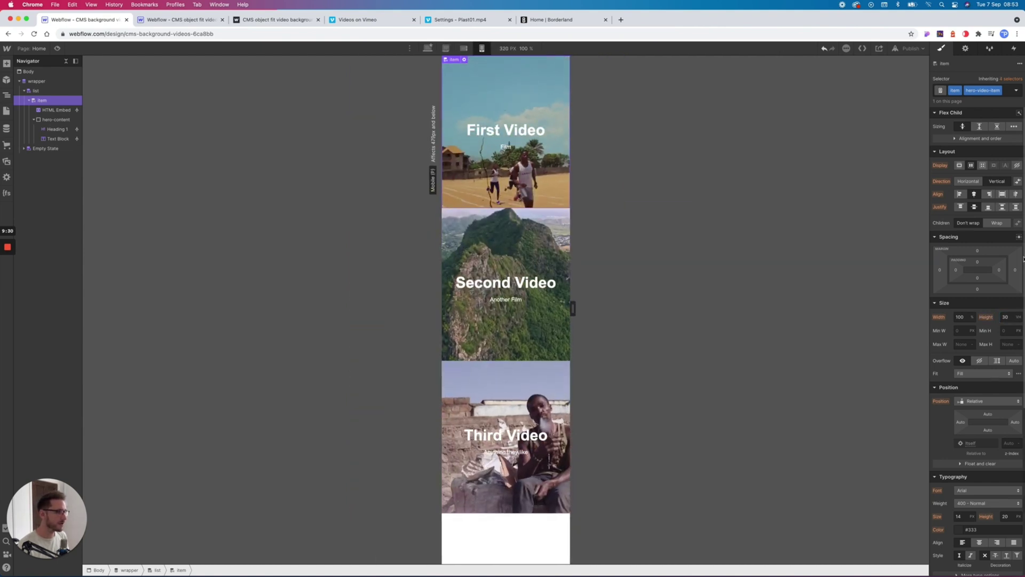
pyautogui.hotkey('shift', '2')
pyautogui.click(1009, 317)
pyautogui.write('20')
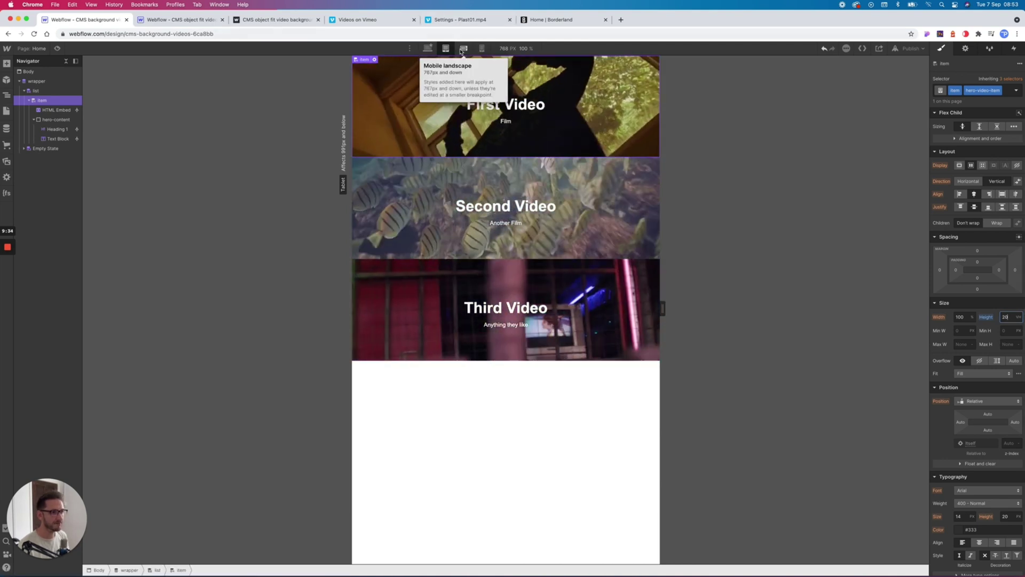
# Step: At the portrait phone breakpoint, set the video item's height to 100vh, then return to Desktop
pyautogui.click(463, 48)
pyautogui.hotkey('shift', '4')
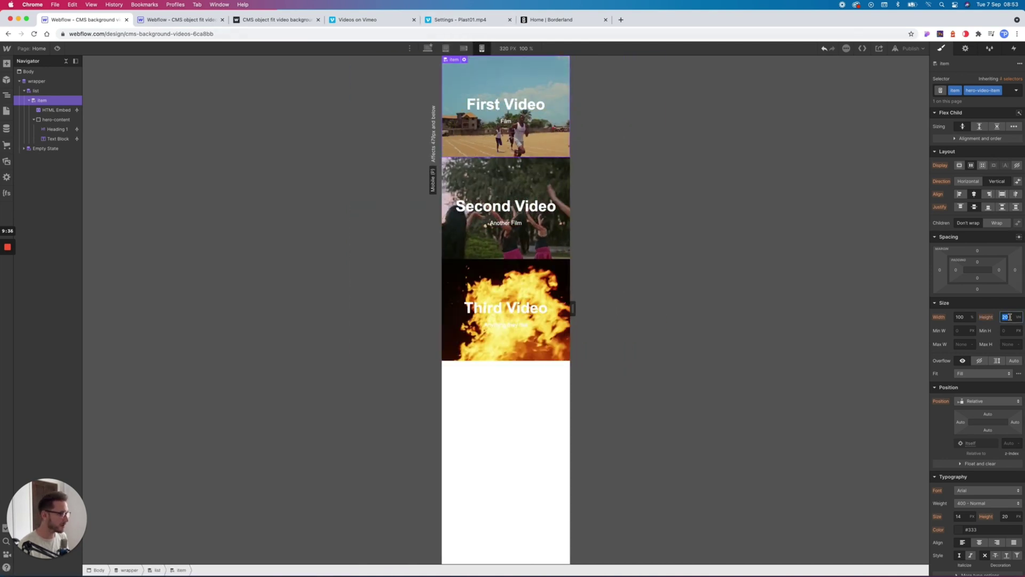
pyautogui.write('100')
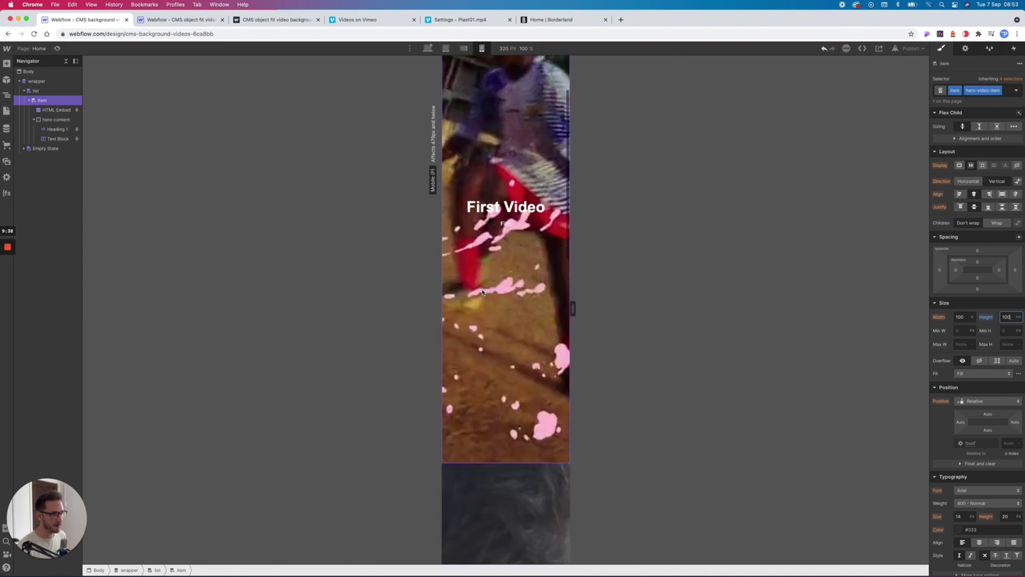
pyautogui.scroll(-10, 482, 293)
pyautogui.scroll(12, 483, 291)
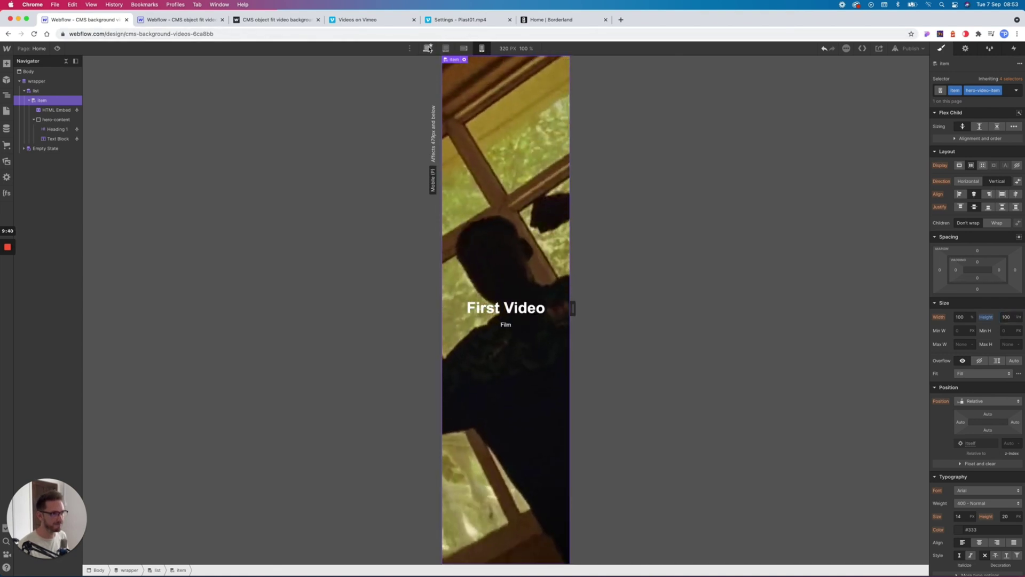
pyautogui.click(428, 48)
pyautogui.press('super+shift+p')
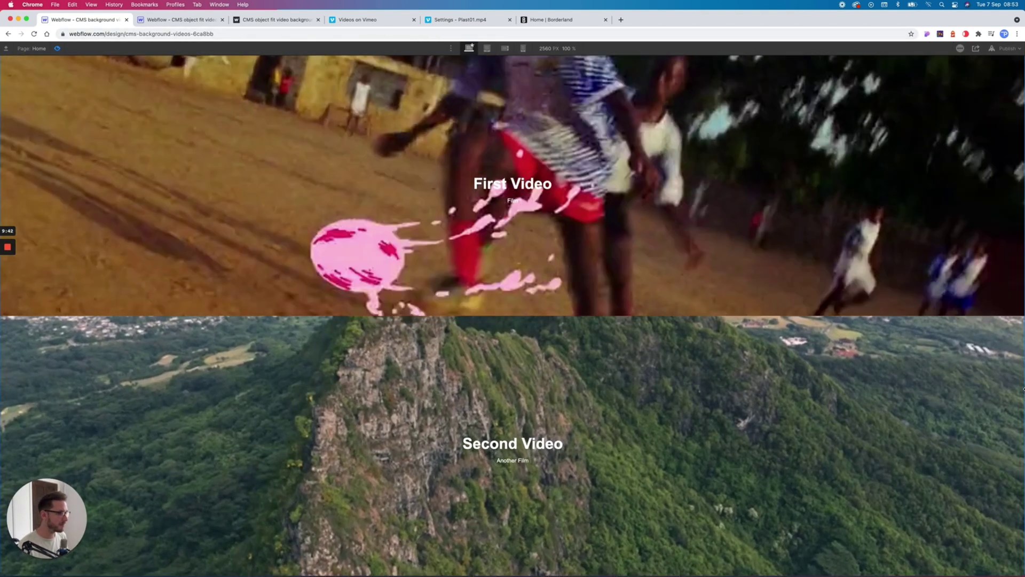
pyautogui.moveTo(1024, 427); pyautogui.dragTo(1024, 320)
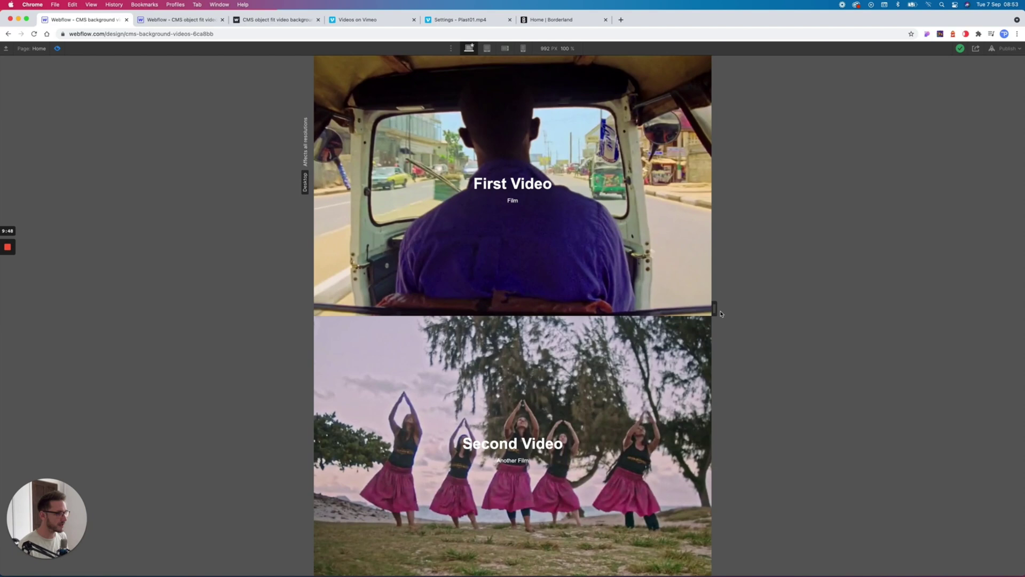
pyautogui.moveTo(721, 314); pyautogui.dragTo(1024, 303)
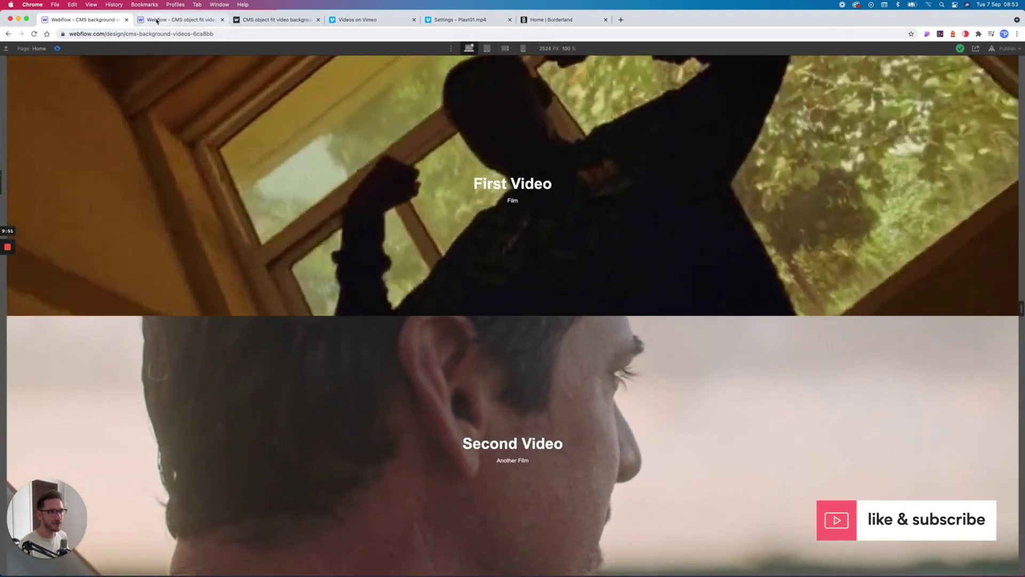
# Step: Return to the cloned project's cms-object-fit-video-background Showcase page
pyautogui.click(176, 19)
pyautogui.click(7, 34)
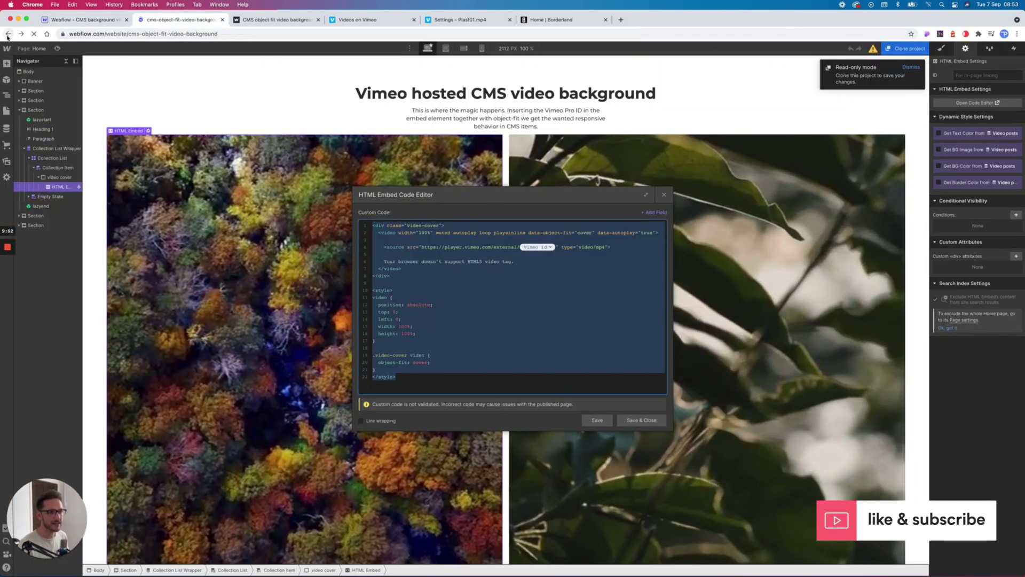